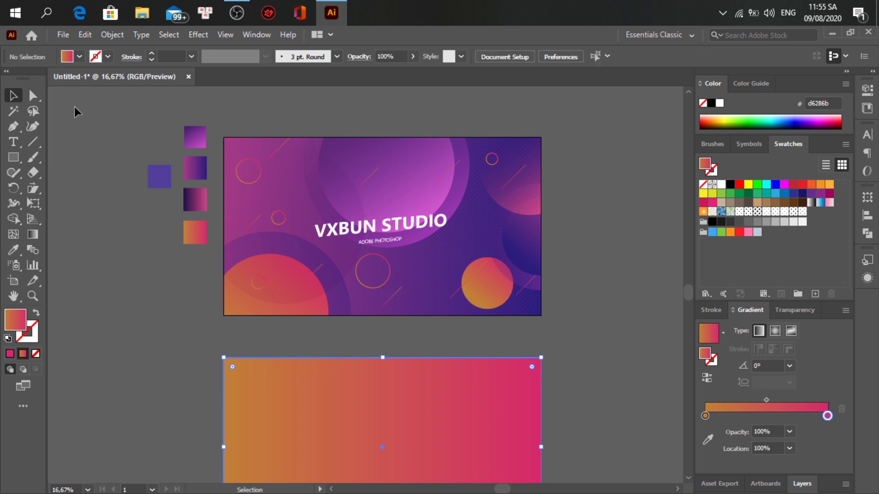
Step: Move the five sample color squares down beside the large orange-to-pink rectangle
left_click_drag(180, 225, 194, 249)
scroll(194, 247, "down", 3)
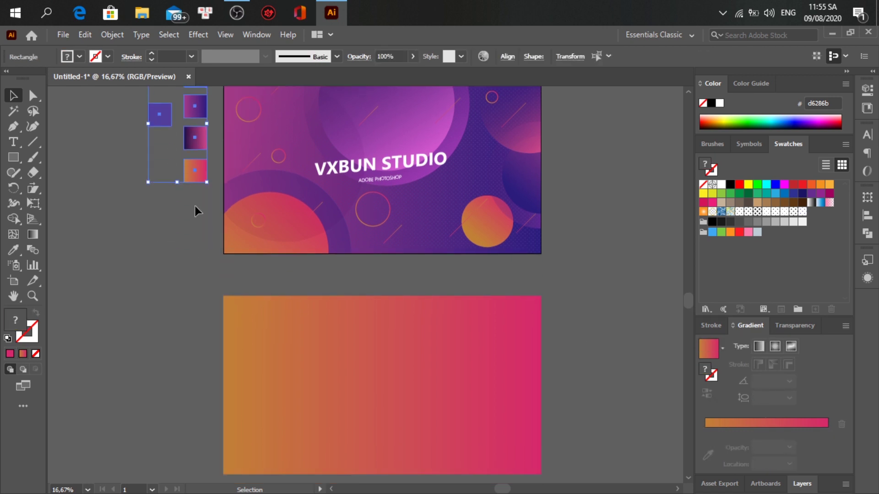
left_click_drag(197, 169, 192, 400)
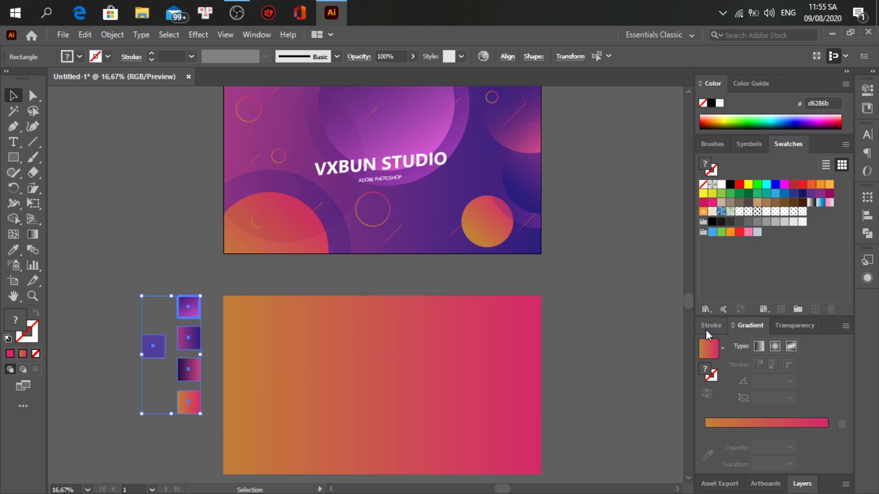
left_click(649, 341)
scroll(469, 339, "down", 2)
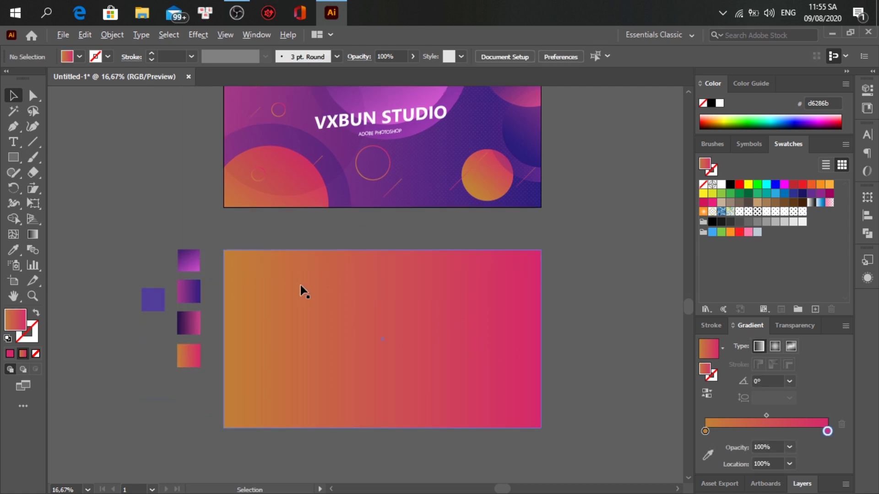
Step: Fill the large rectangle with the magenta-to-dark-blue gradient sampled from the matching color square
scroll(302, 285, "up", 1)
left_click(309, 325)
key("i")
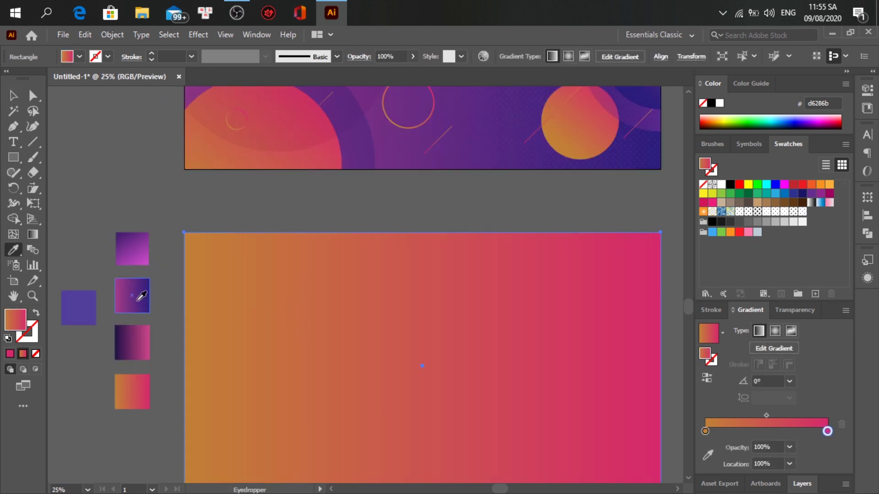
left_click(133, 294)
key("v")
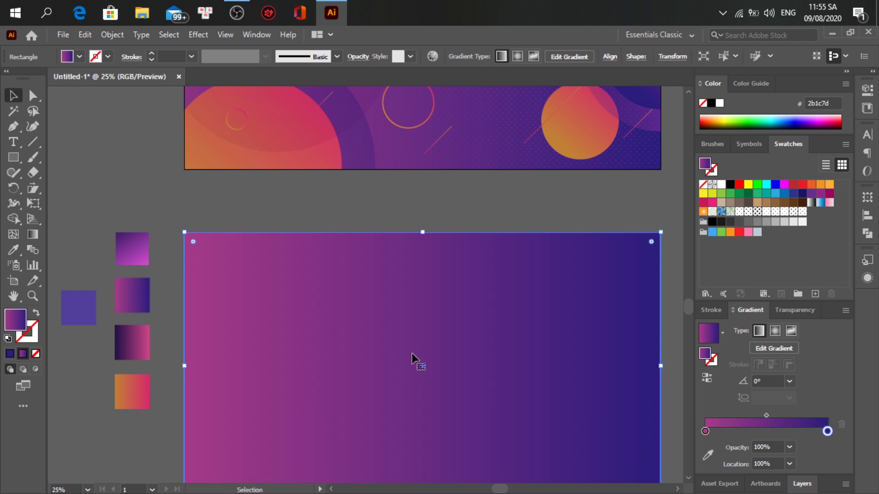
Step: Shift the rectangle's linear gradient slightly to the left so dark blue covers more of its right side
key("g")
scroll(424, 362, "down", 1)
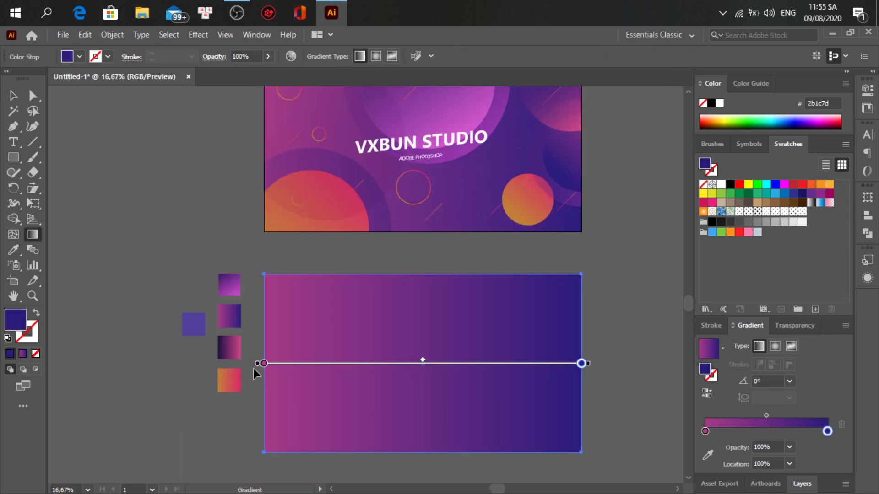
left_click_drag(256, 363, 230, 362)
key("v")
left_click(371, 254)
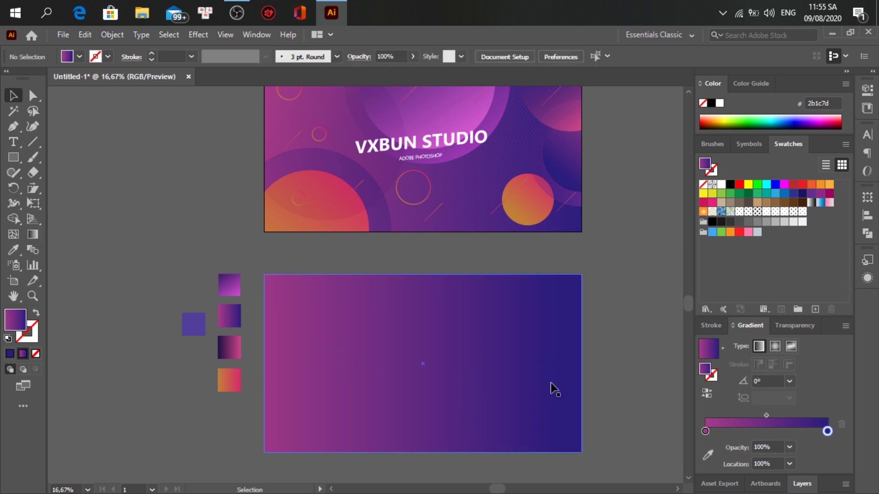
Step: Lock the gradient background rectangle
left_click(571, 382)
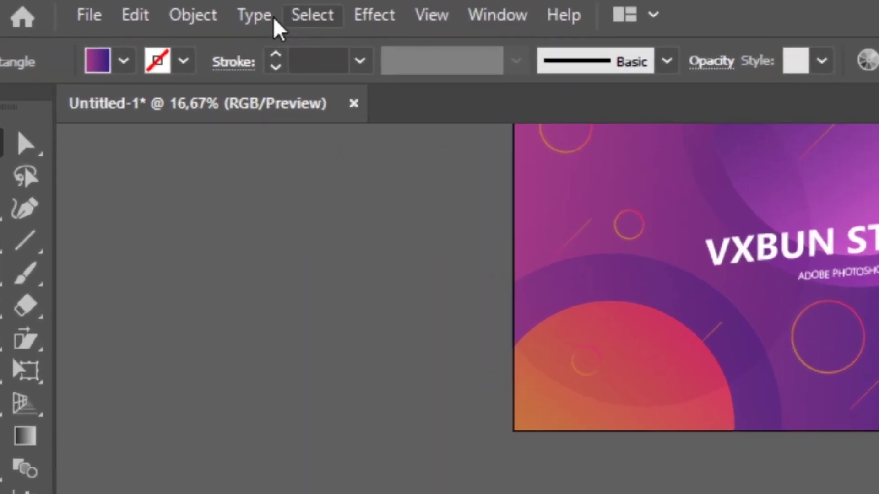
left_click(193, 22)
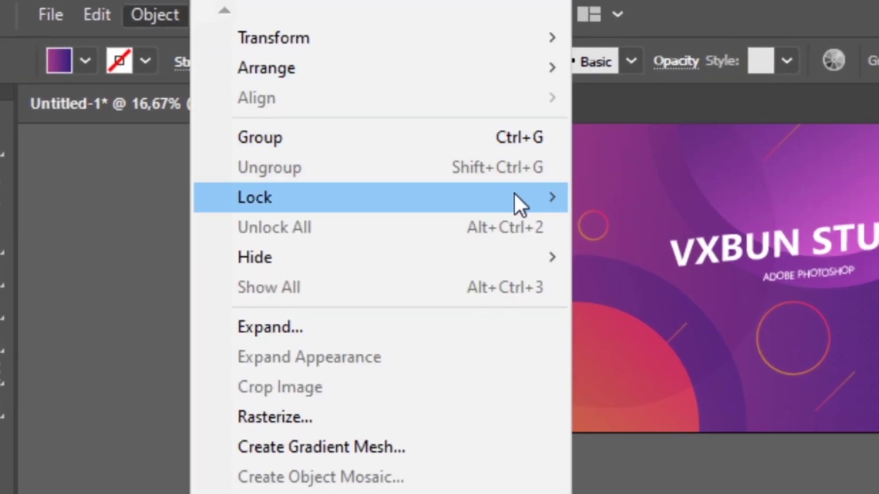
mouse_move(515, 197)
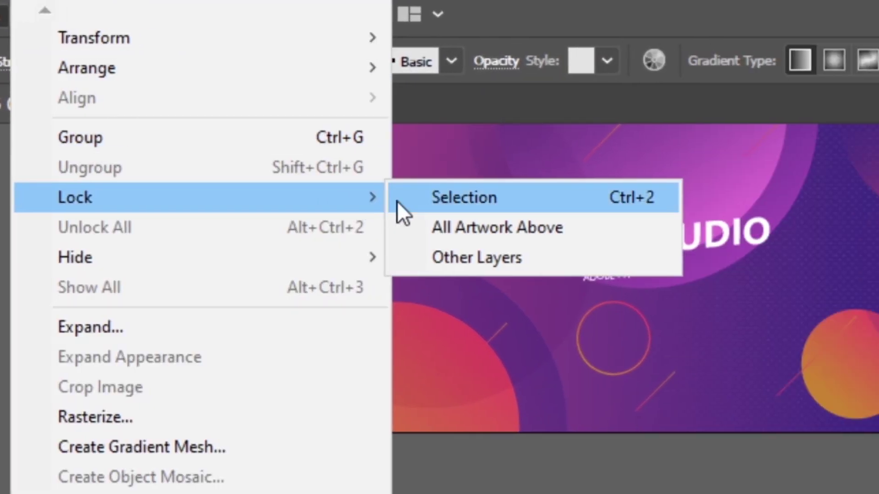
left_click(423, 208)
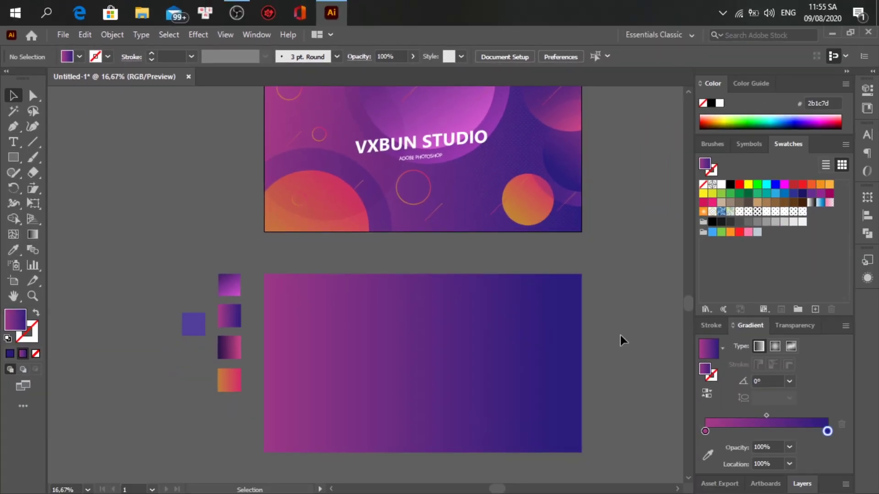
Step: Draw a large circle centred over the right half of the gradient rectangle, extending past its upper, lower and right edges
scroll(620, 335, "down", 1)
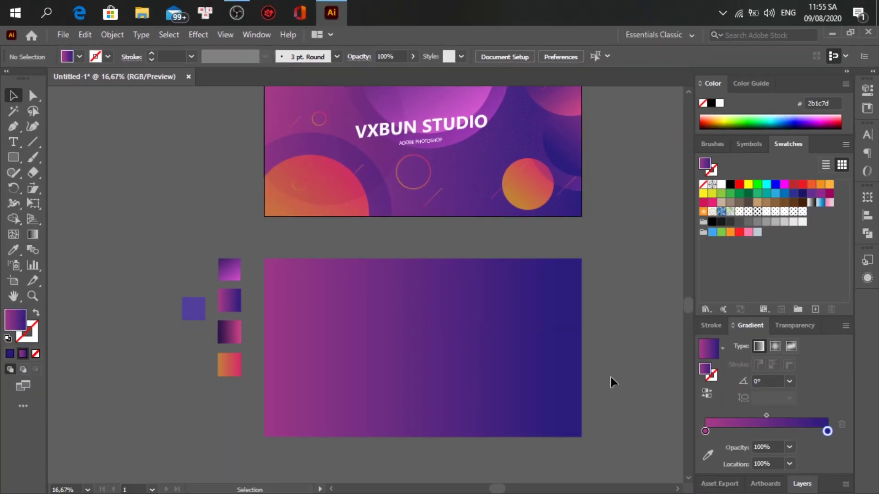
scroll(612, 378, "up", 4)
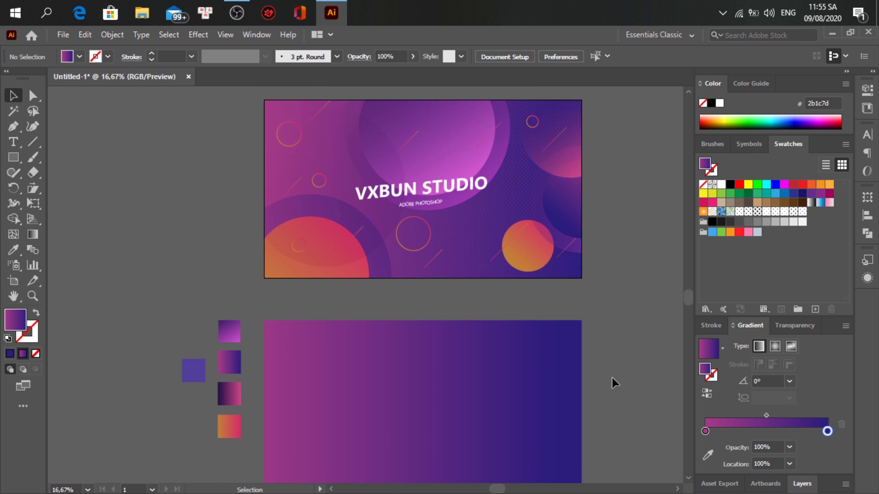
scroll(591, 399, "down", 5)
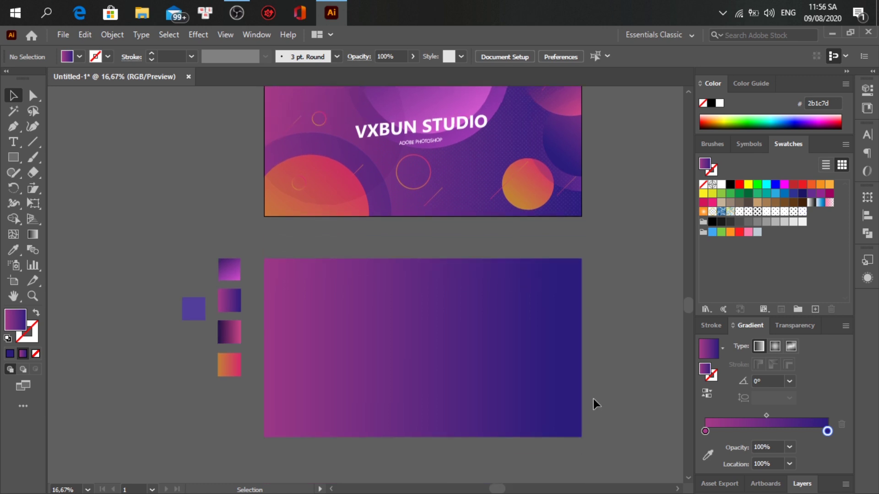
scroll(593, 404, "down", 1)
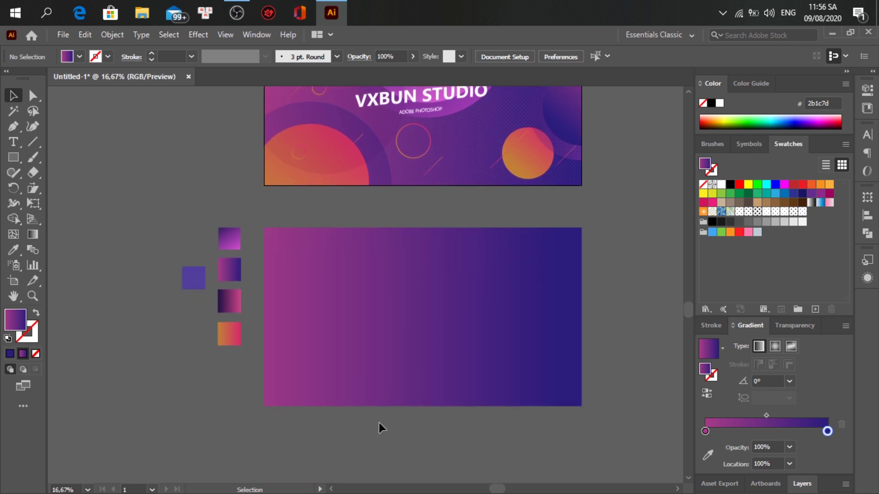
left_click_drag(18, 162, 50, 196)
key("l")
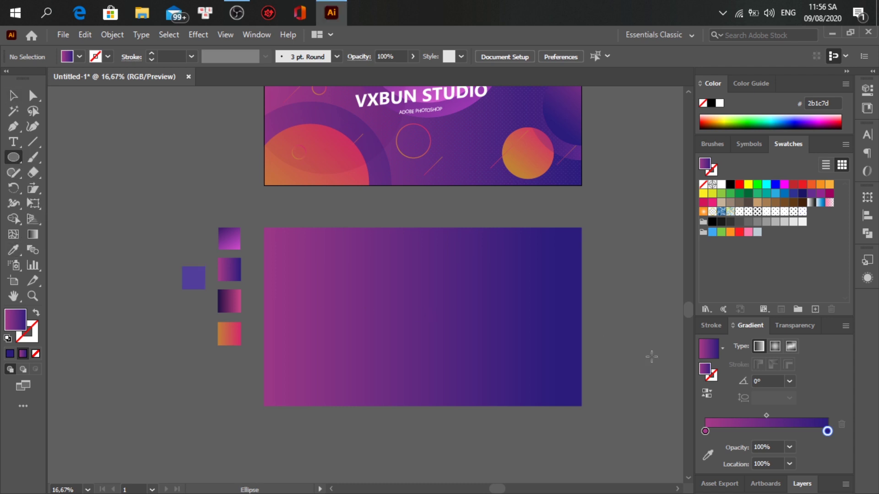
left_click_drag(487, 323, 633, 395)
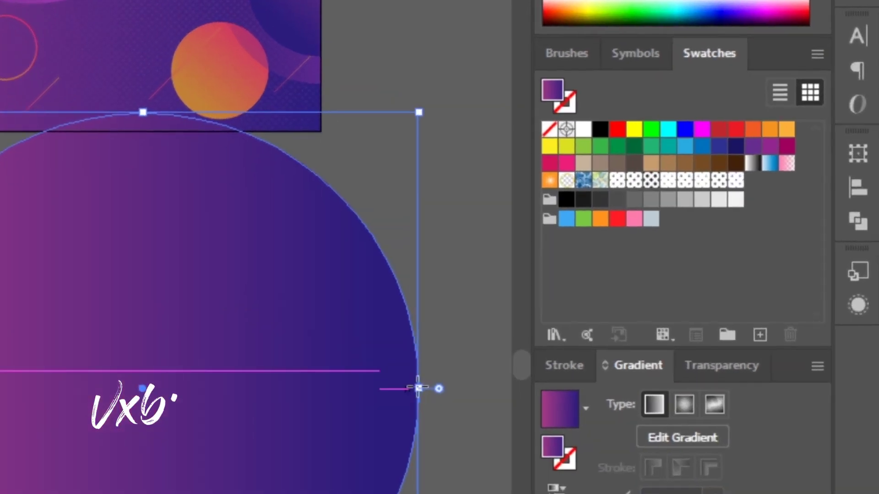
Step: Fill the large circle with a sparse small-dot pattern from the Basic Graphics_Dots swatch library, and close the library
left_click(555, 336)
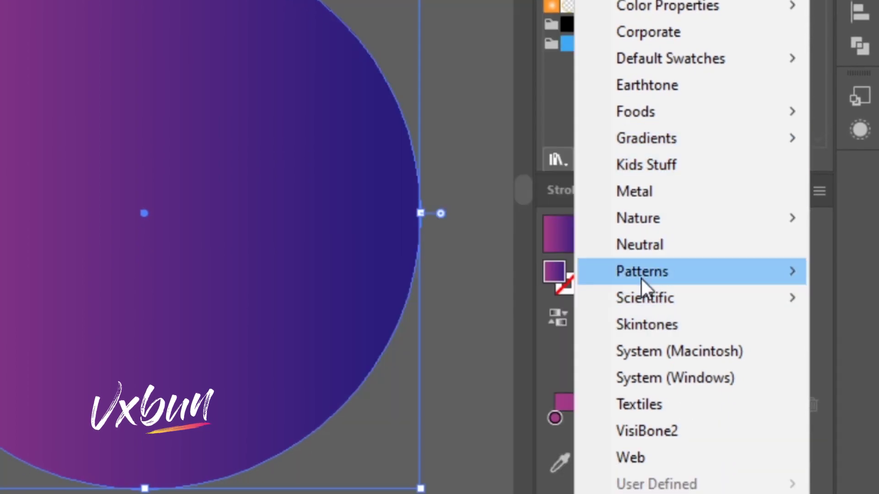
mouse_move(597, 277)
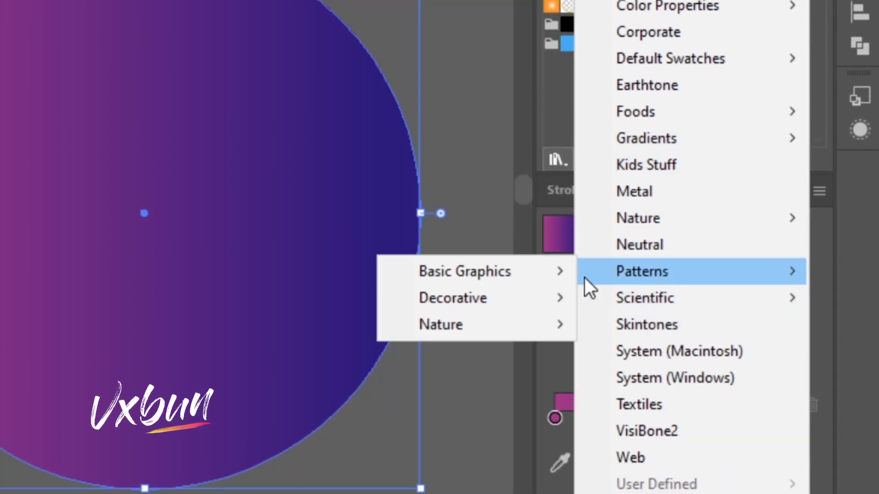
left_click(606, 272)
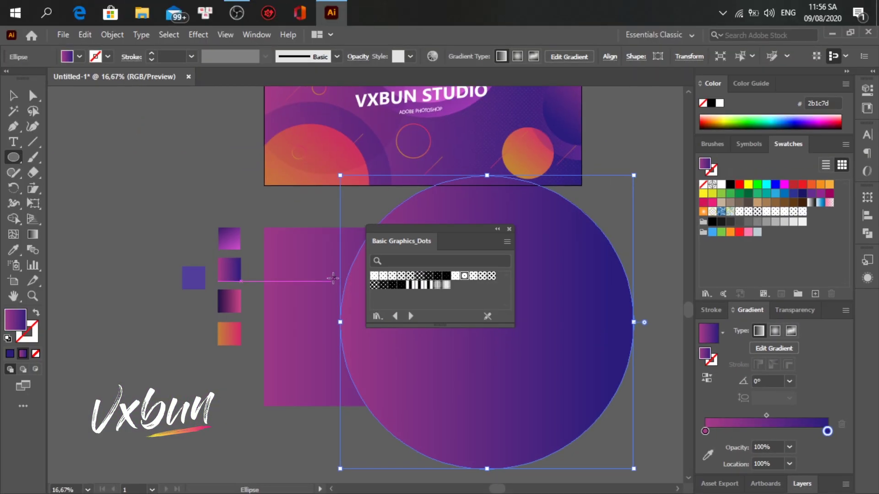
left_click(464, 276)
left_click_drag(448, 226, 643, 211)
scroll(453, 331, "up", 2)
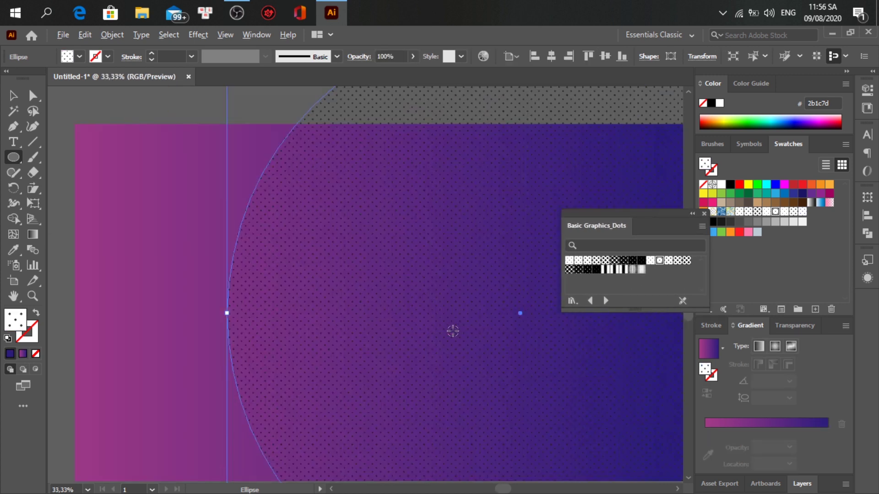
left_click(704, 214)
Step: Copy the hex color code 513e9a from the solid purple sample square
scroll(396, 267, "down", 1)
scroll(397, 267, "left", 4)
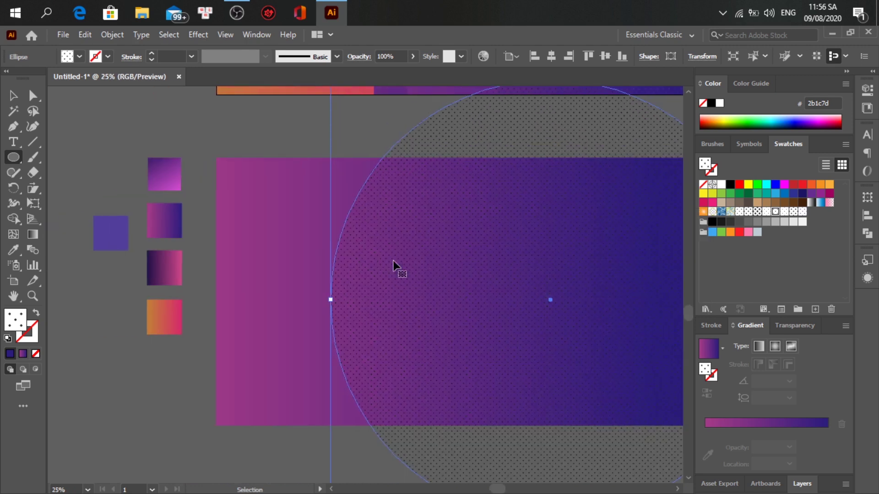
key("v")
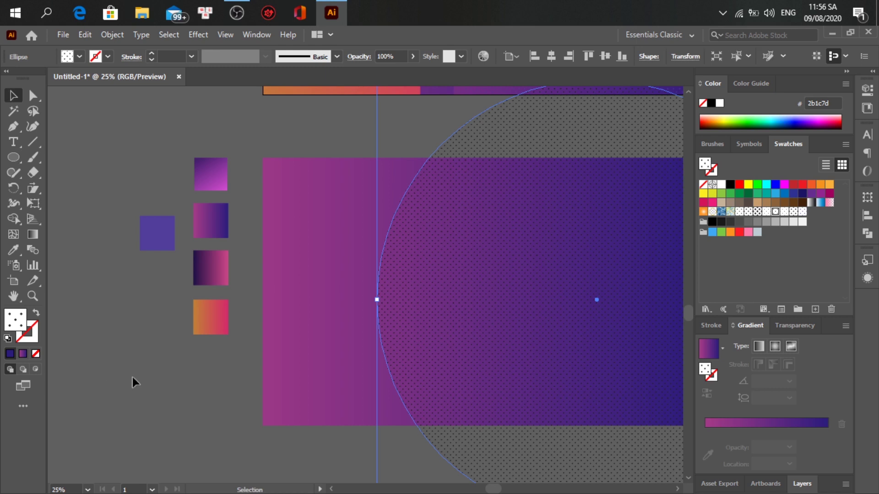
left_click(135, 376)
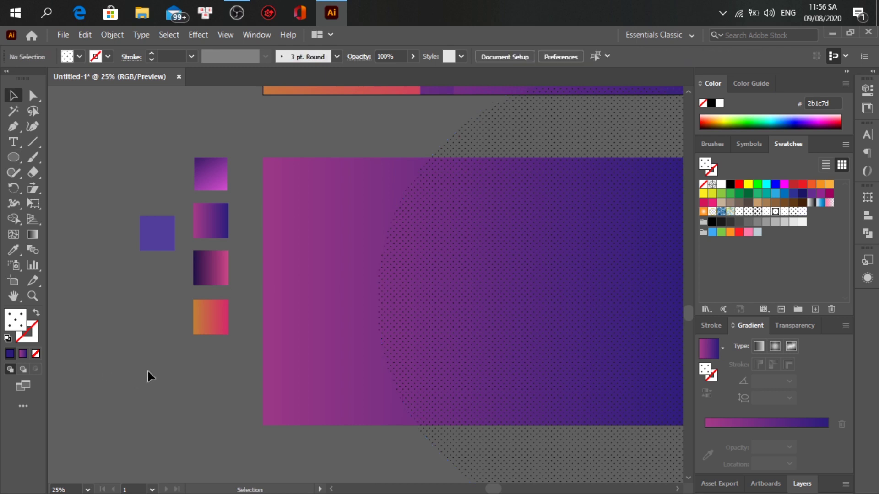
left_click(149, 226)
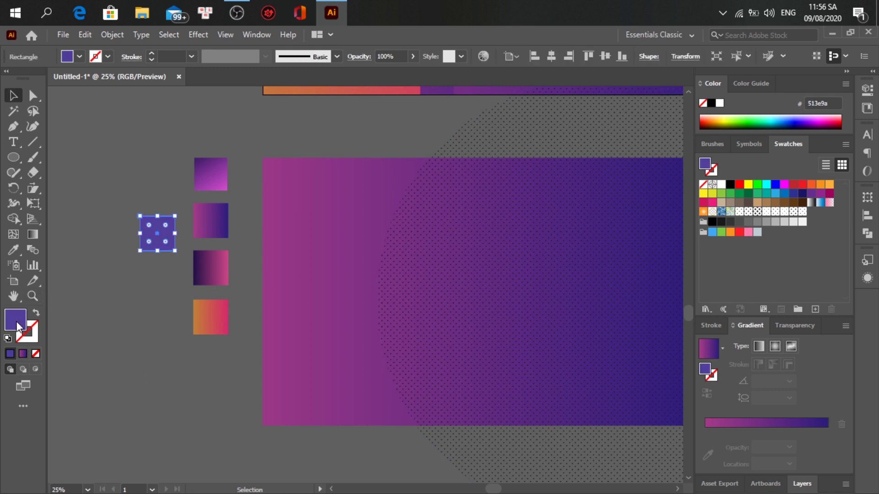
double_click(18, 326)
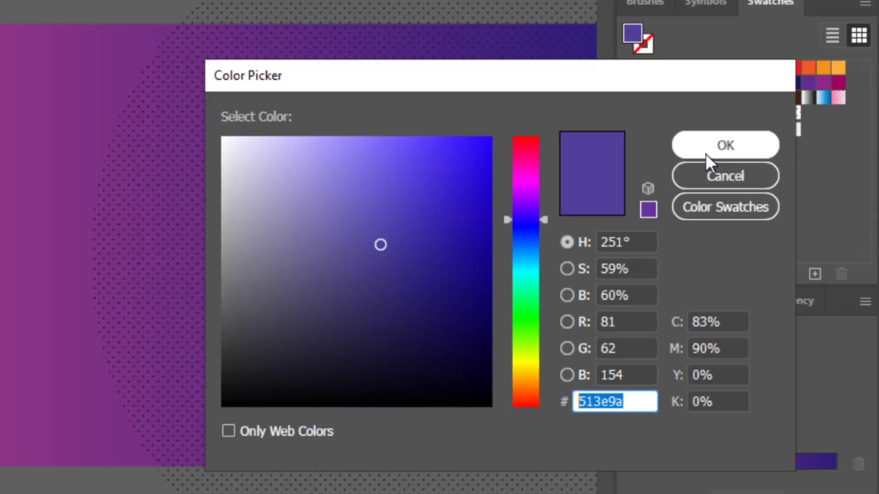
left_click(700, 107)
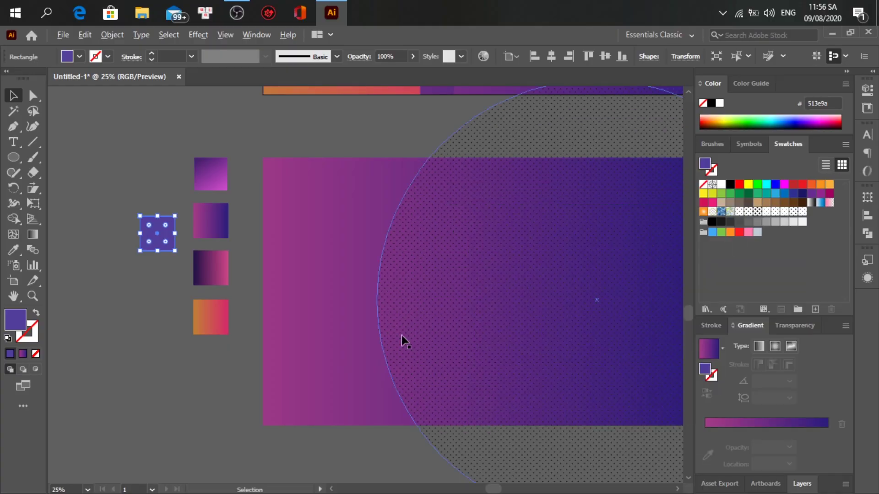
Step: Recolor the circle's dot pattern from near-black to 513e9a using Recolor Artwork
scroll(402, 336, "right", 2)
left_click(404, 320)
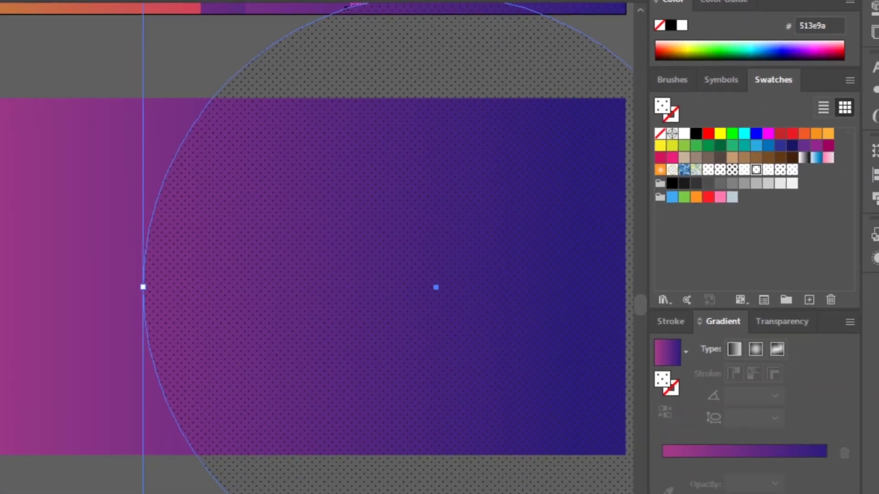
left_click(489, 1)
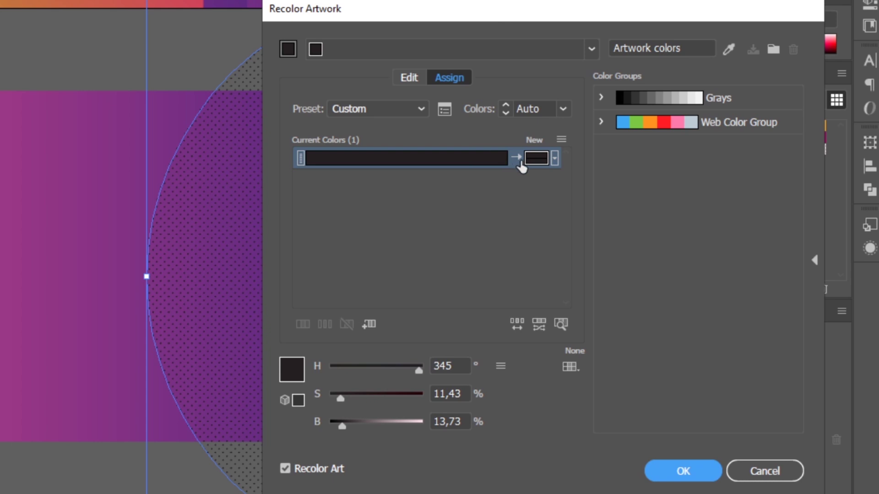
double_click(289, 373)
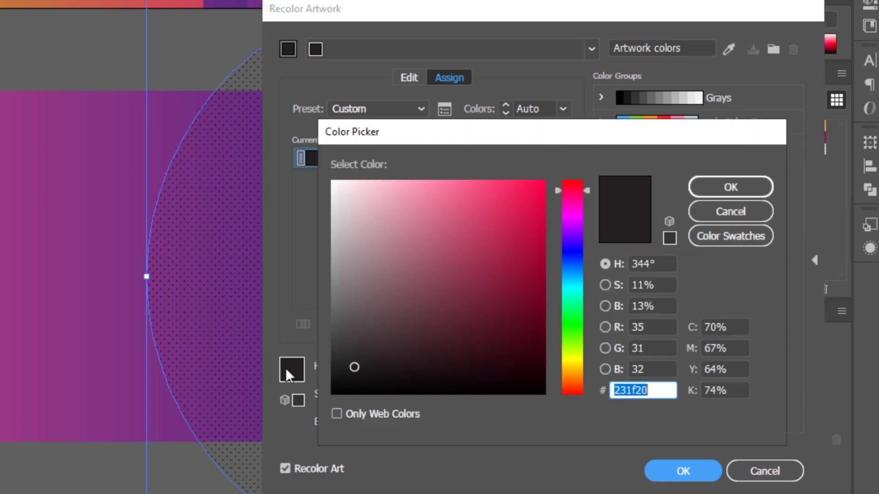
key("ctrl+v")
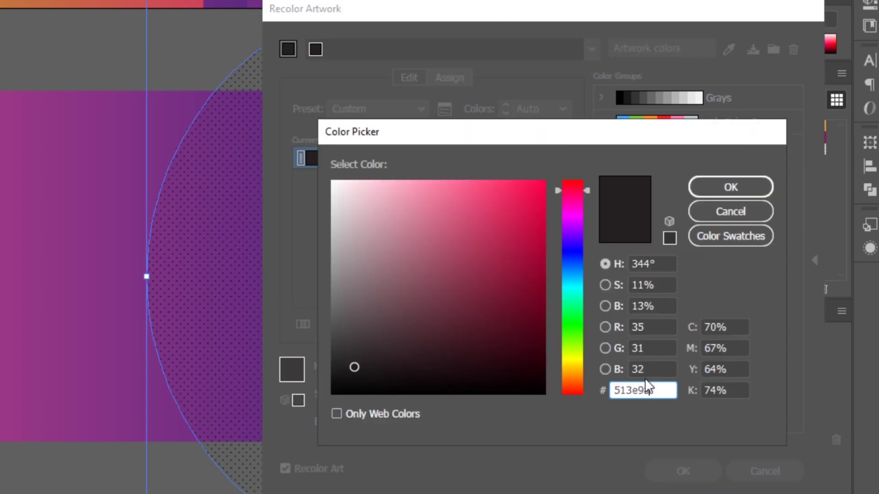
left_click(729, 187)
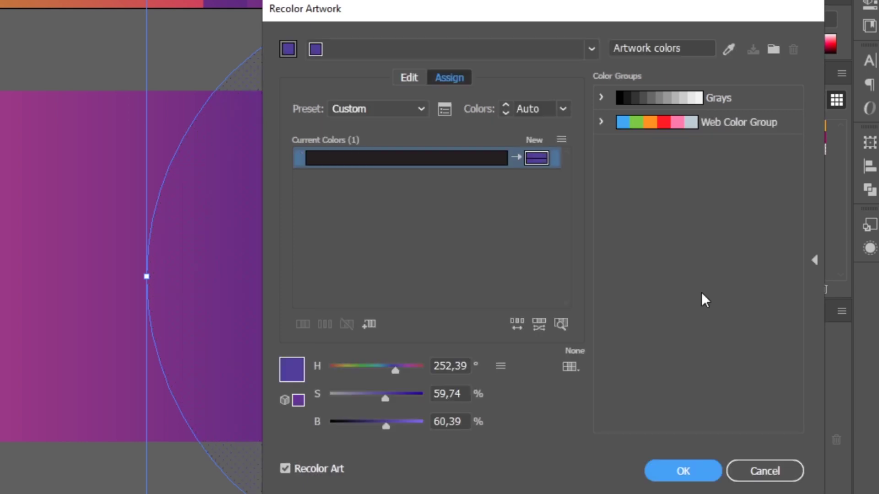
left_click(678, 472)
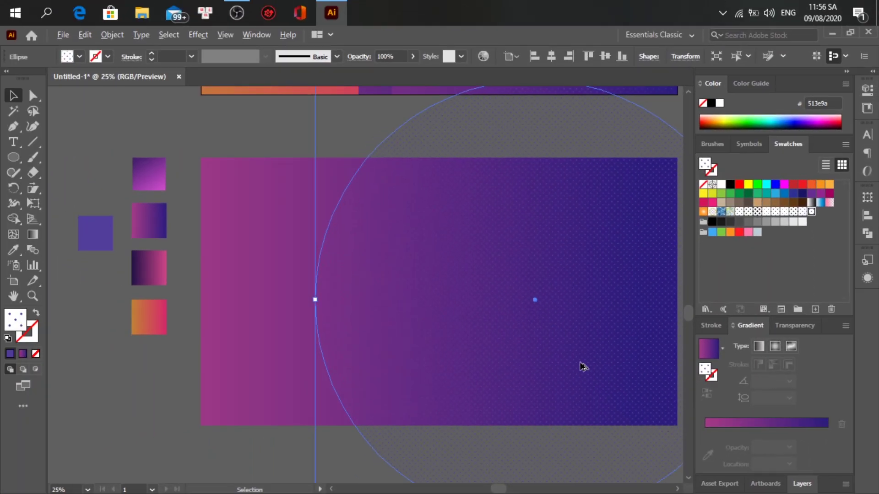
Step: Add an opacity mask to the dotted circle and draw a circle of nearly the same size and centre inside the mask
scroll(582, 367, "right", 5)
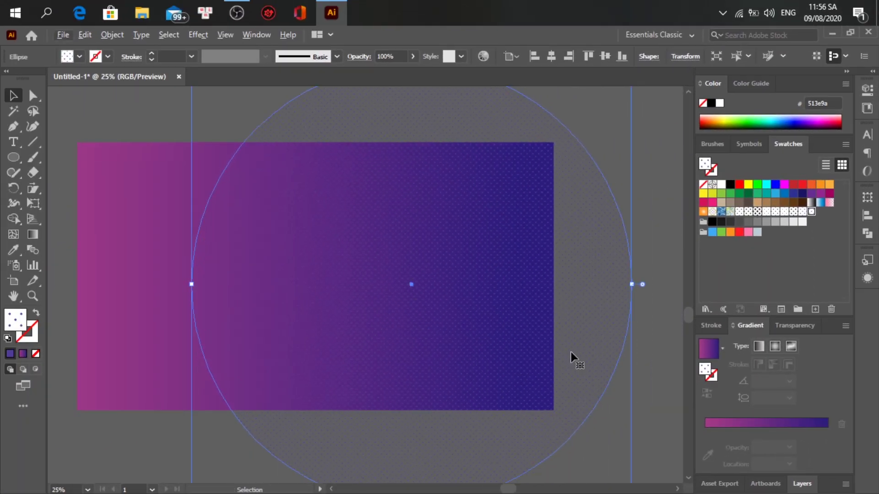
left_click(781, 328)
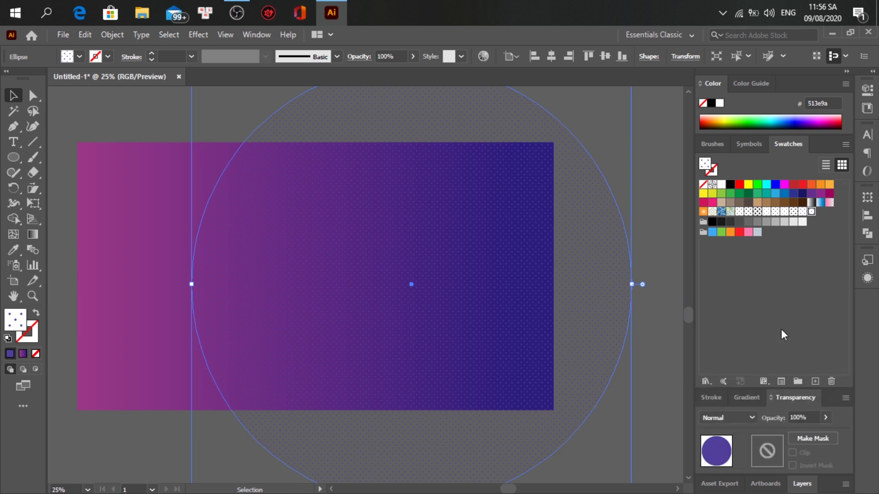
double_click(766, 459)
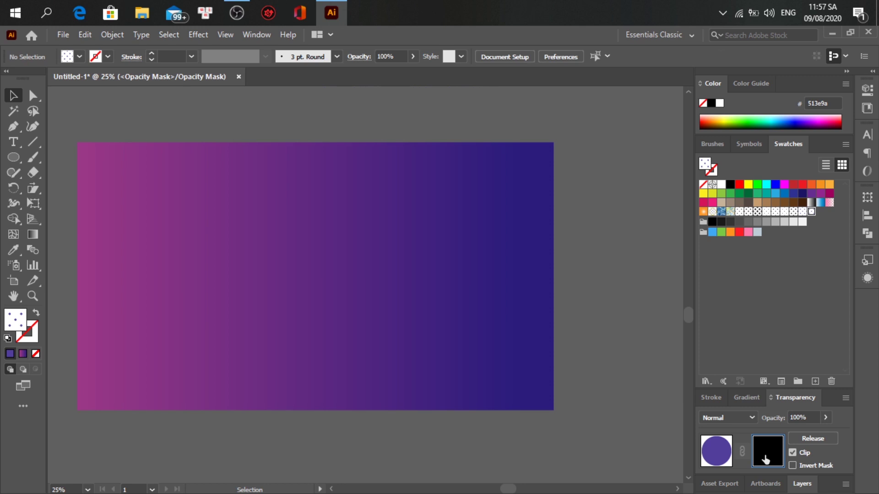
key("l")
left_click_drag(402, 270, 618, 377)
Step: Fill the mask circle with the radial purple-to-blue gradient
scroll(462, 327, "up", 2)
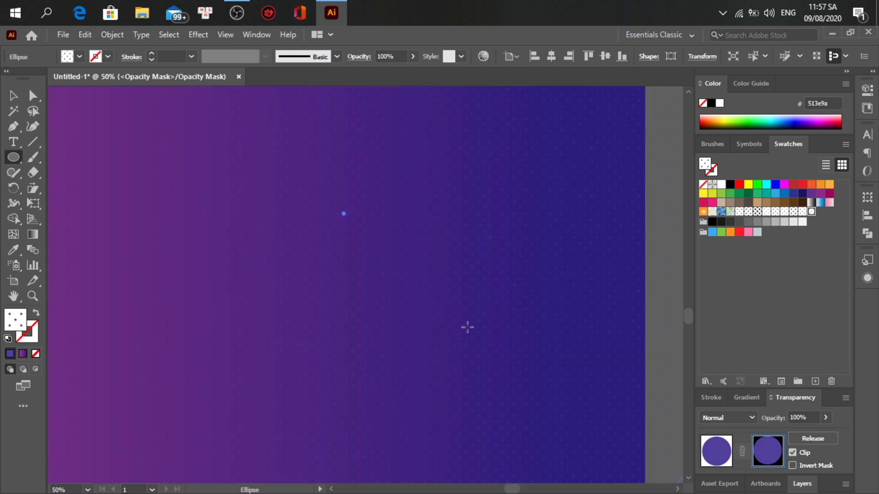
left_click(735, 397)
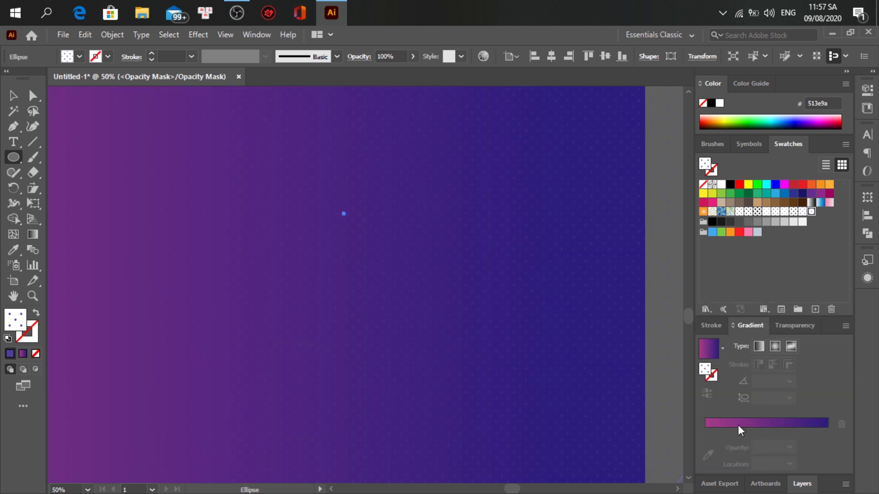
left_click(775, 350)
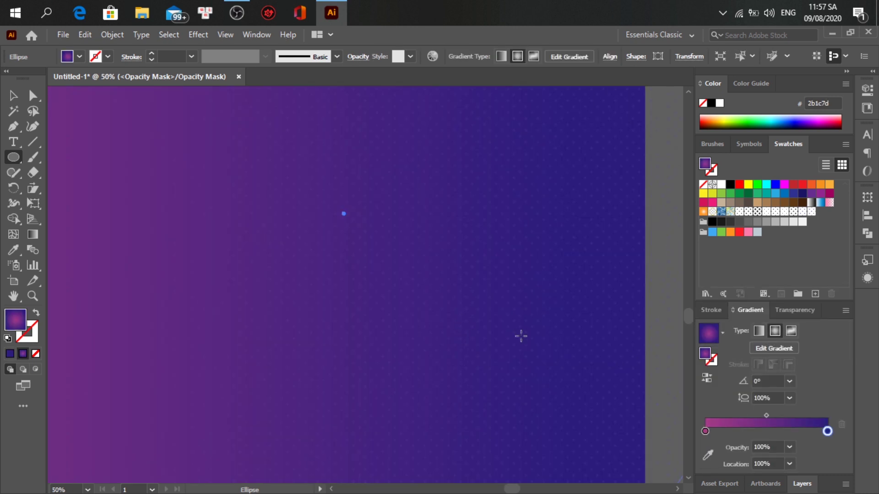
scroll(521, 336, "down", 2)
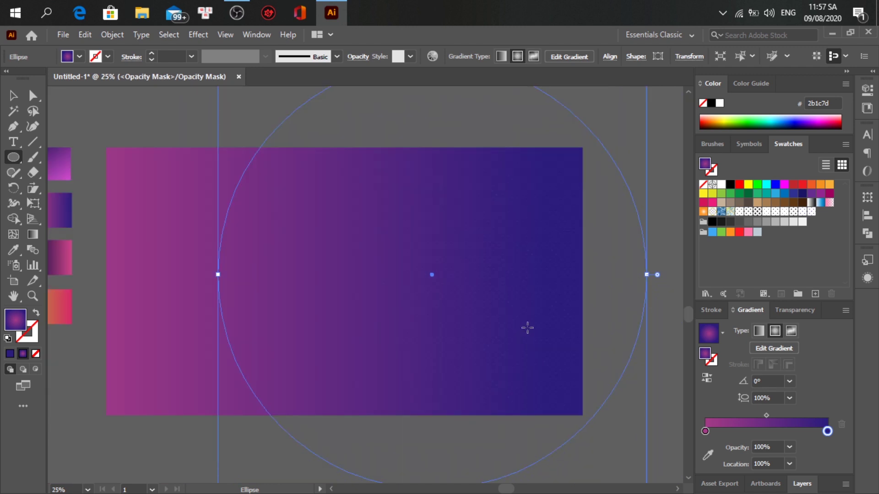
scroll(527, 328, "up", 1)
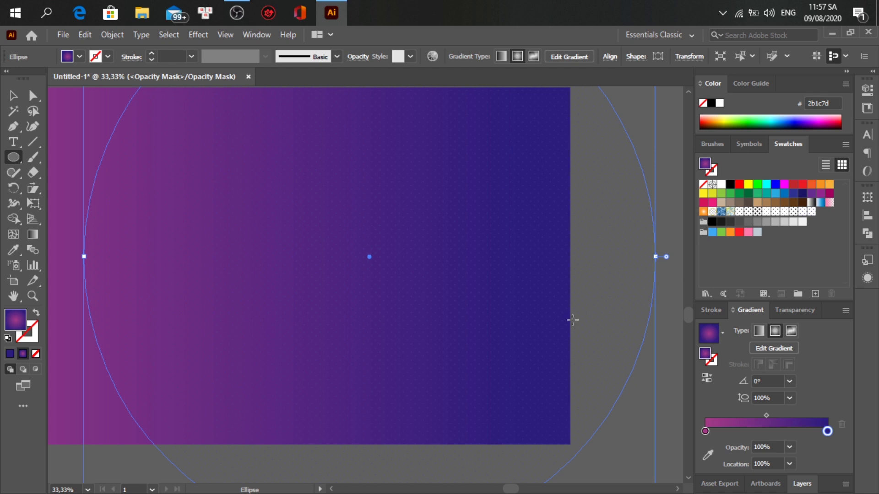
Step: Shorten the mask circle's radial gradient slightly and shift its midpoint towards the centre stop
key("g")
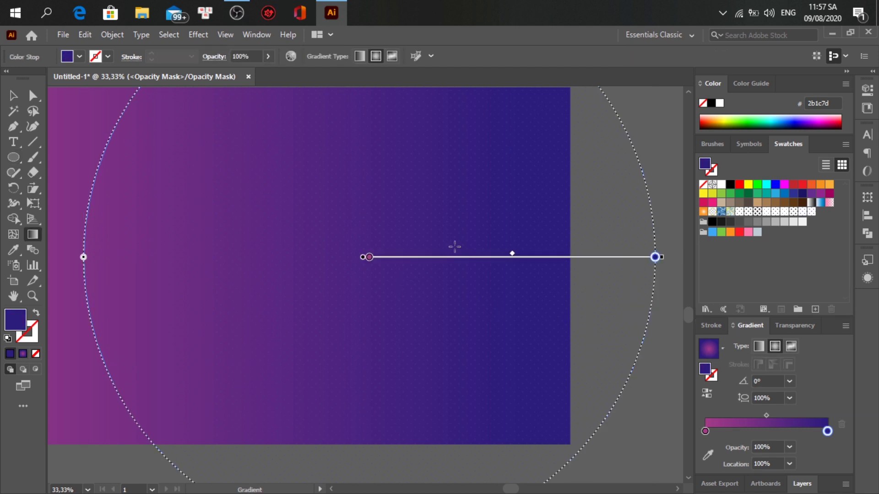
left_click_drag(664, 257, 653, 257)
scroll(151, 272, "up", 2)
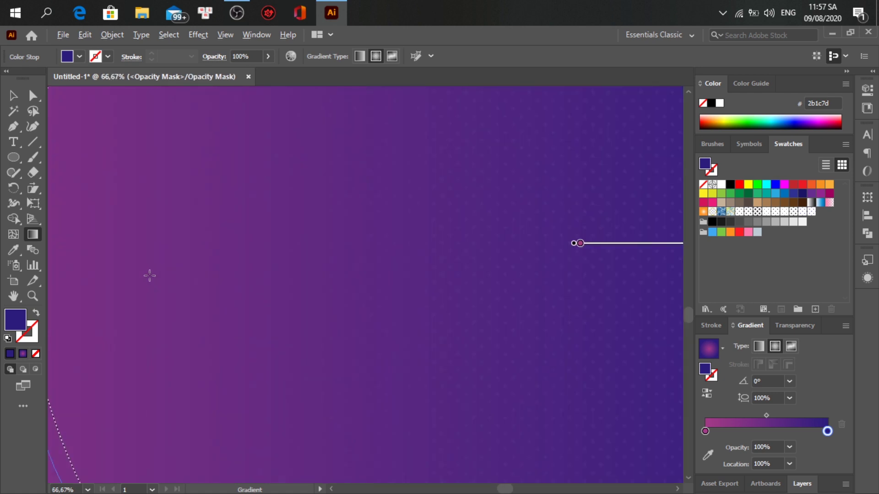
scroll(149, 275, "down", 1)
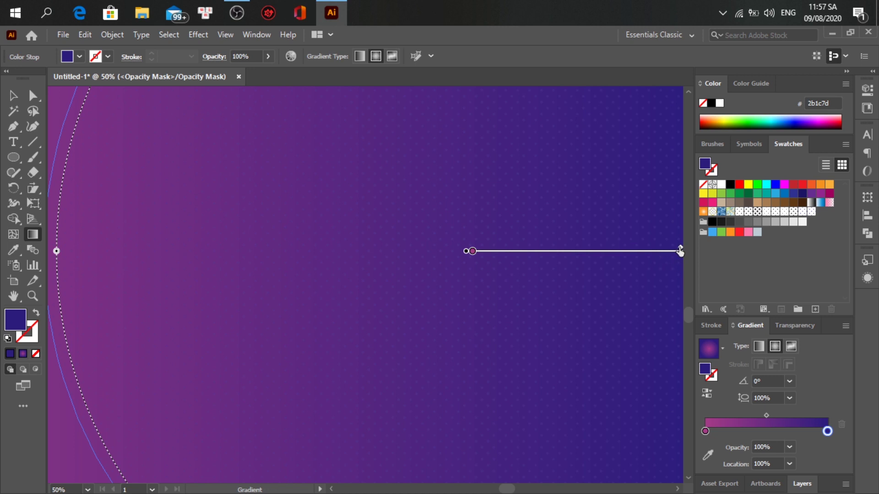
left_click_drag(680, 251, 613, 251)
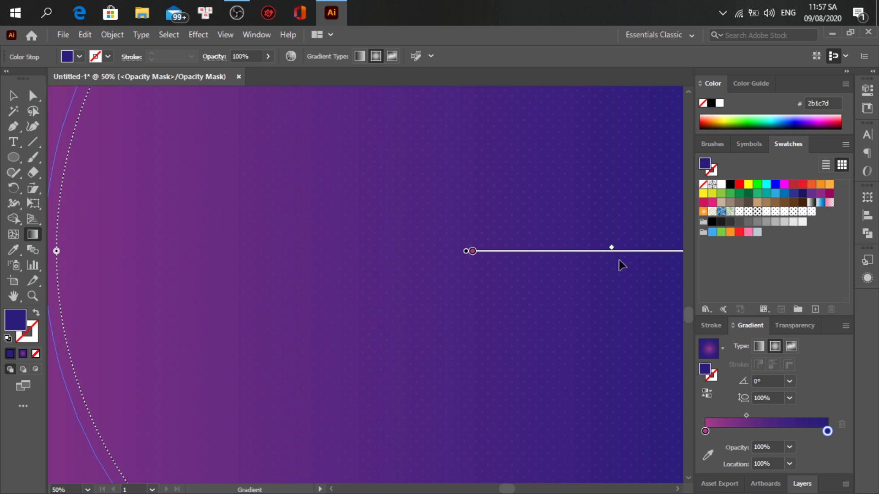
Step: Replace the mask circle's fill with a radial white-to-black gradient so the dot pattern fades towards the edge
left_click(723, 348)
scroll(713, 376, "up", 1)
left_click(691, 378)
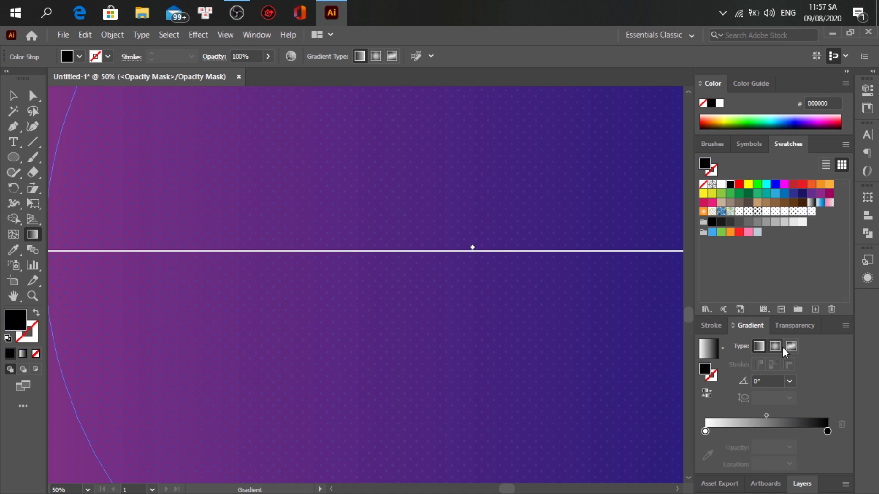
left_click(779, 347)
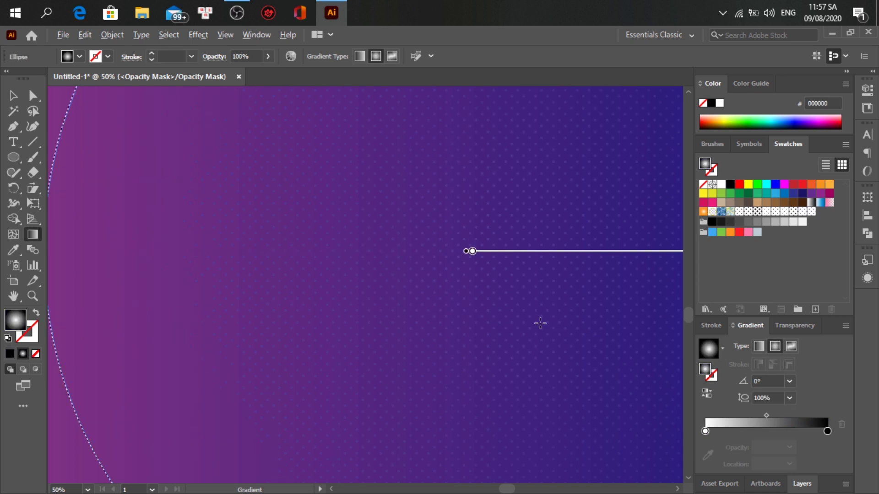
key("ctrl+minus")
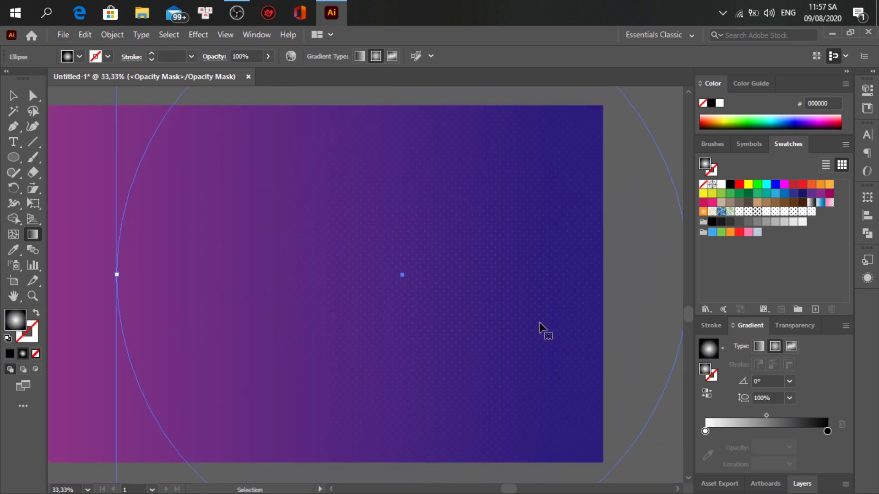
scroll(161, 364, "up", 3)
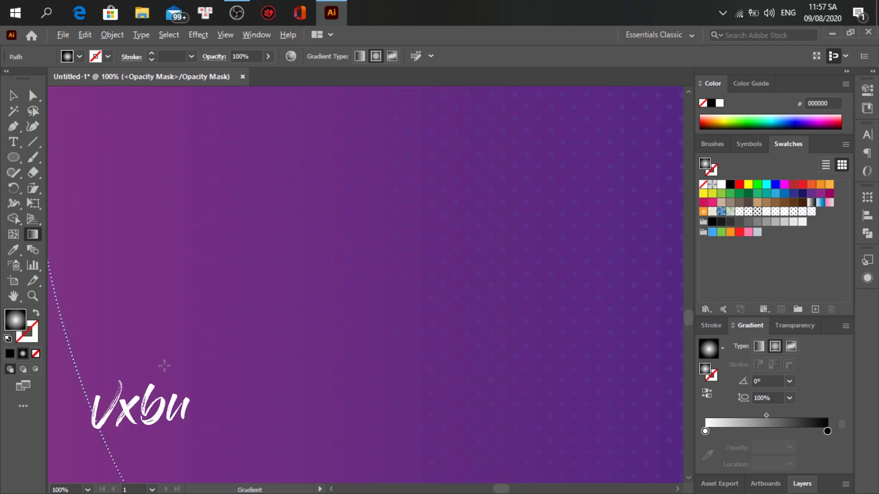
key("ctrl+minus")
key("ctrl+minus")
key("ctrl+minus")
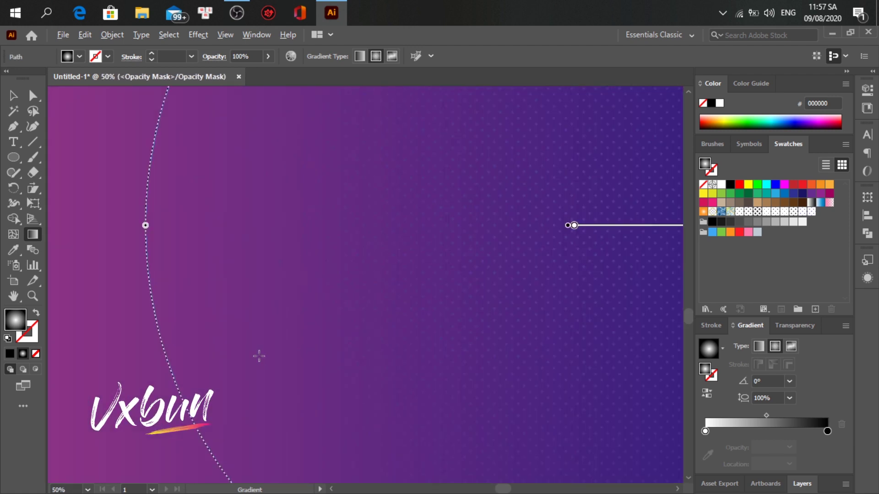
scroll(549, 314, "right", 2)
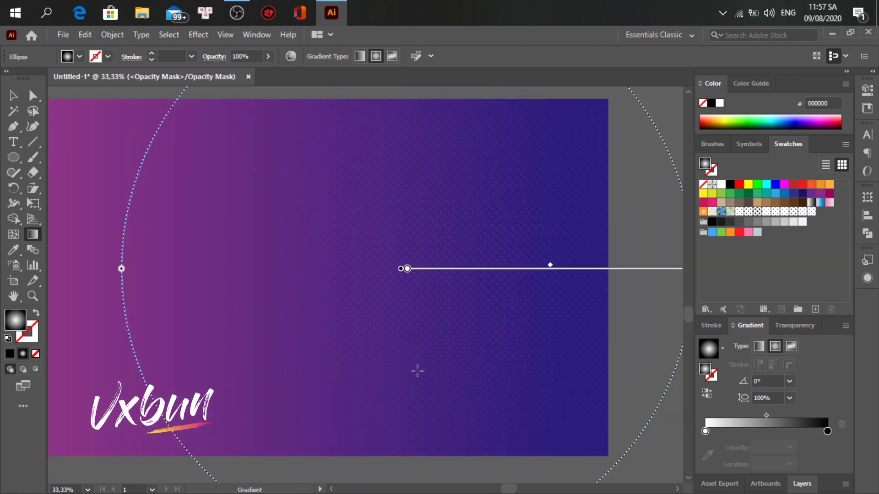
Step: Leave opacity mask editing and return to the dotted circle artwork
key("v")
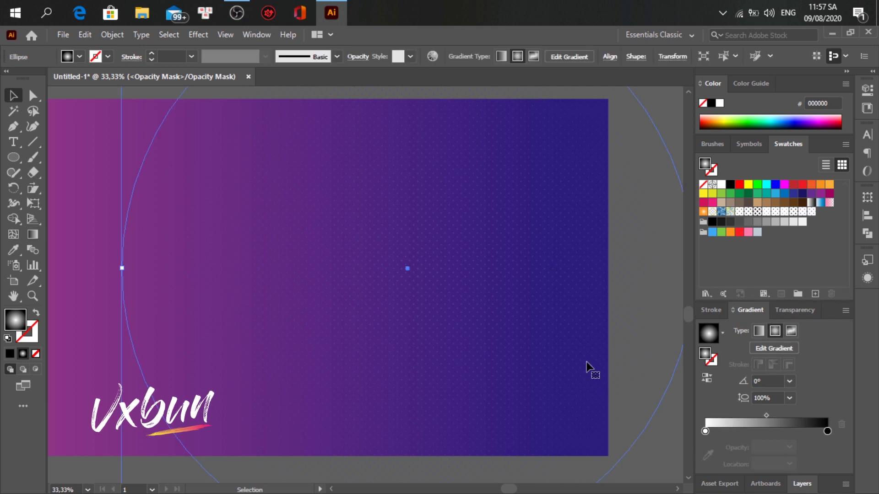
left_click(800, 316)
left_click(717, 451)
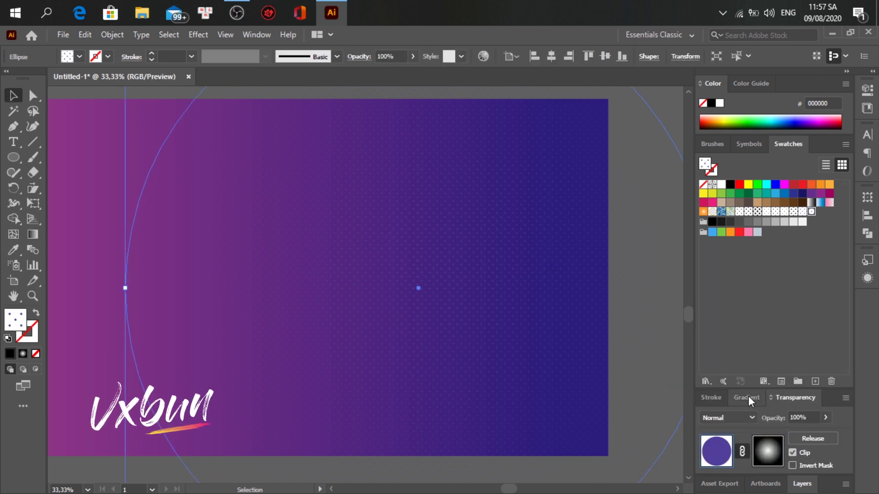
left_click(747, 397)
Step: Enlarge the masked dotted circle slightly in proportion from its centre
scroll(405, 344, "down", 1)
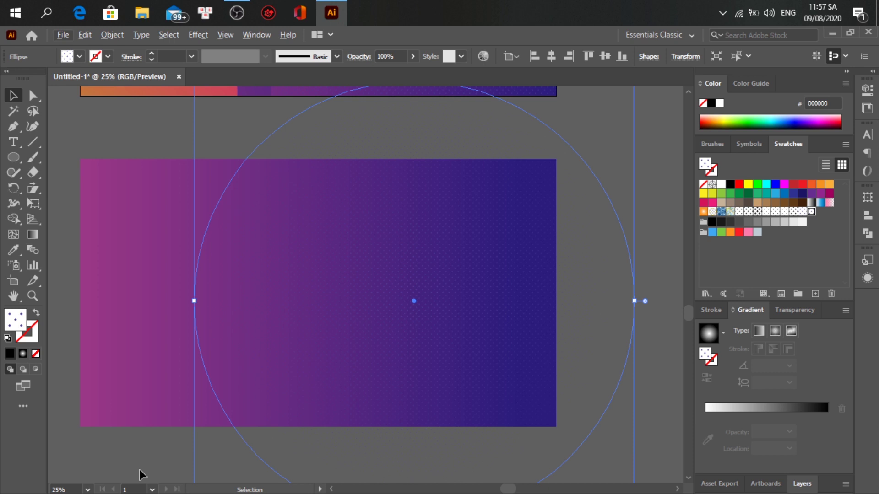
scroll(522, 392, "down", 1)
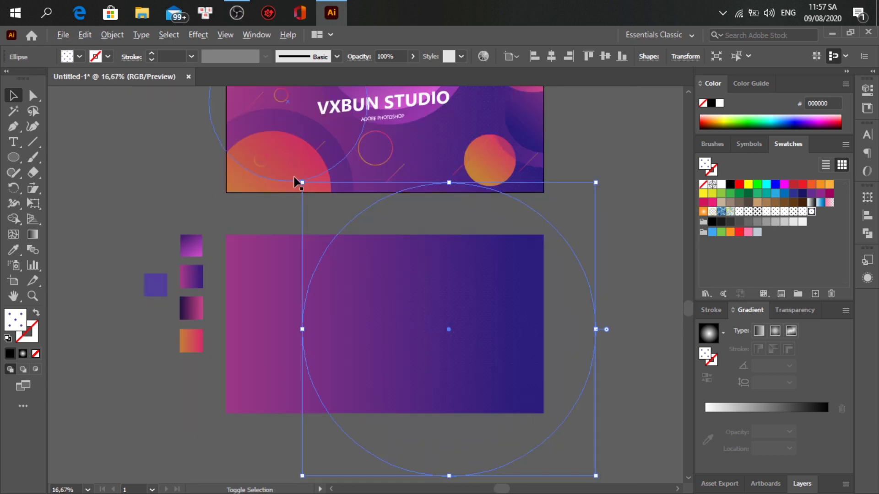
left_click_drag(301, 182, 288, 169)
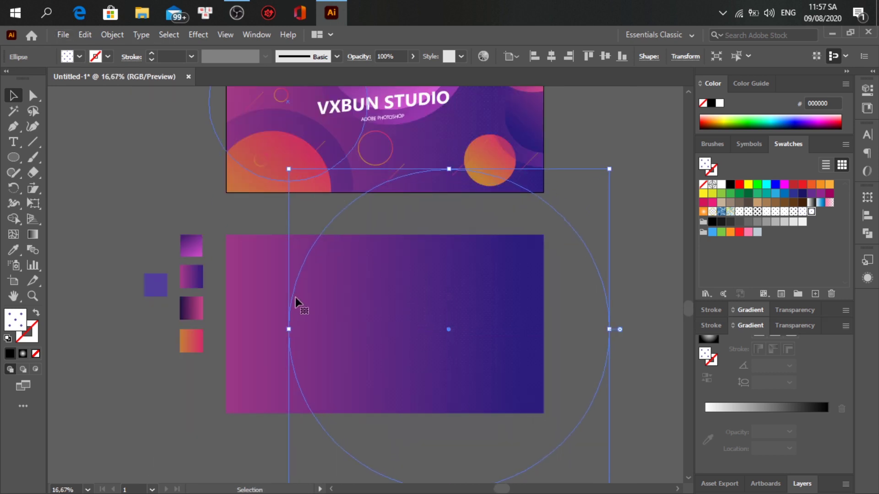
scroll(324, 369, "up", 4)
scroll(324, 369, "down", 3)
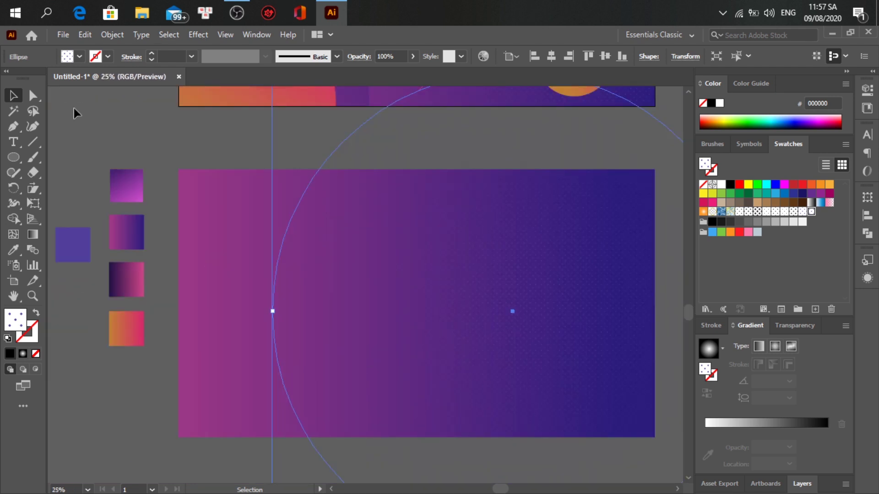
Step: Lock the selected dotted circle
left_click(110, 32)
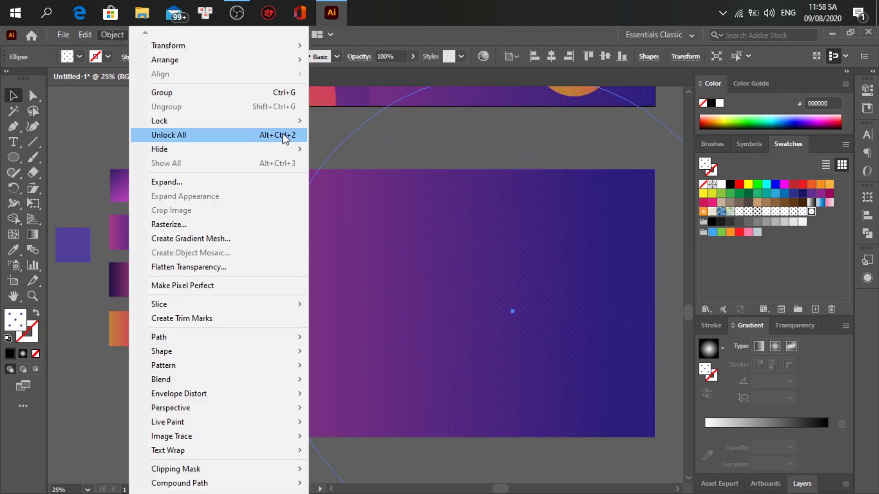
mouse_move(289, 120)
left_click(329, 119)
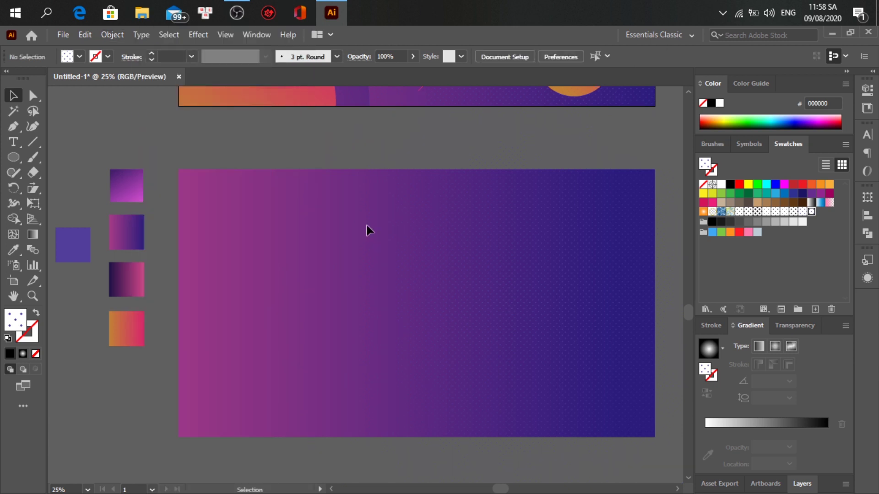
Step: Draw a medium circle over the gradient rectangle's lower-left corner and move it slightly down so it overhangs the lower and left edges
scroll(488, 329, "down", 1)
scroll(484, 329, "up", 3)
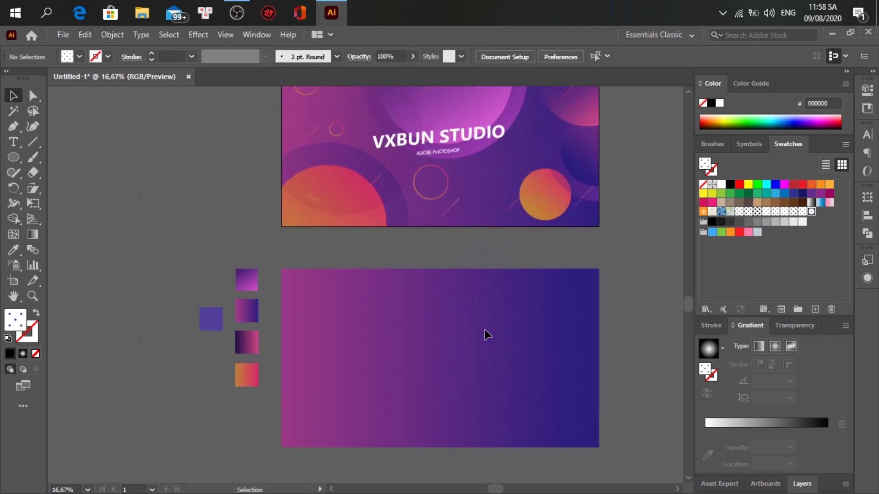
scroll(484, 329, "down", 3)
key("l")
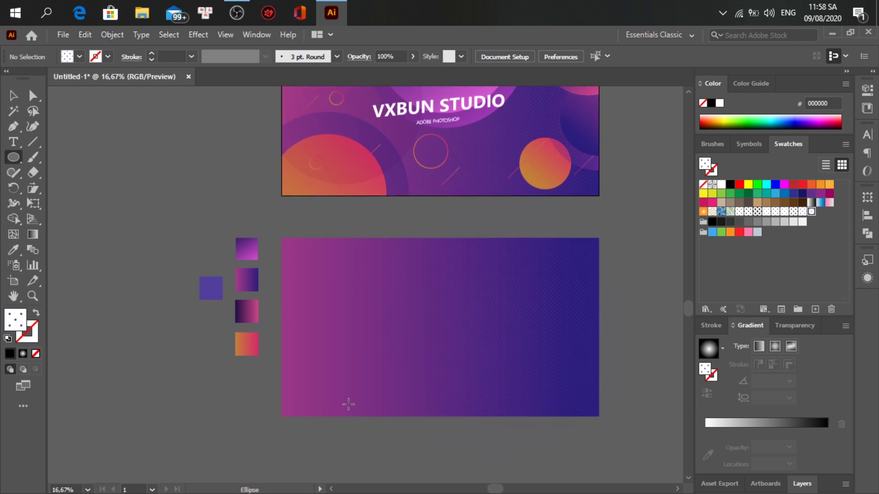
scroll(344, 394, "down", 1)
left_click_drag(325, 383, 387, 420)
key("v")
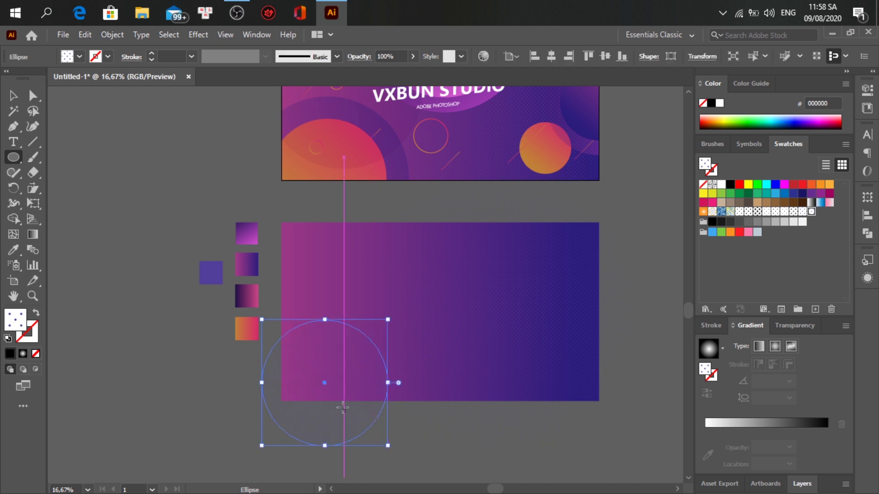
left_click_drag(335, 390, 339, 404)
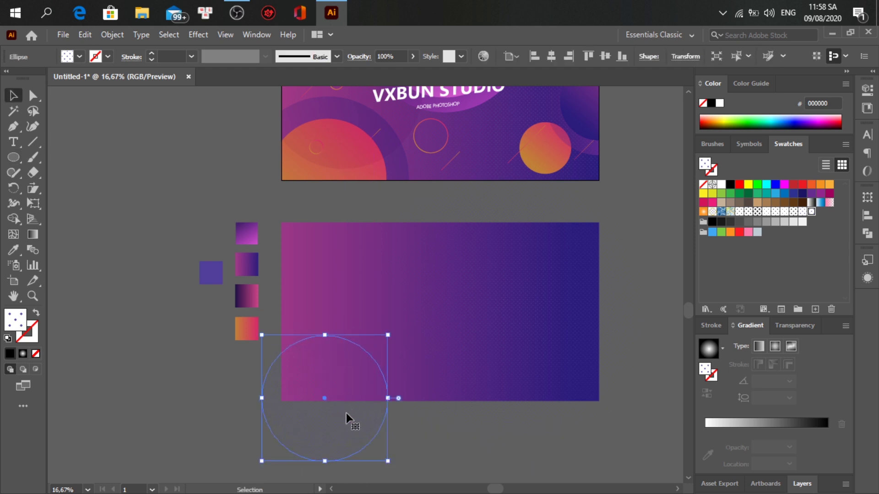
Step: Fill the lower-left circle with the orange-to-pink gradient sampled from the sample square using the Eyedropper
scroll(347, 418, "down", 1)
key("i")
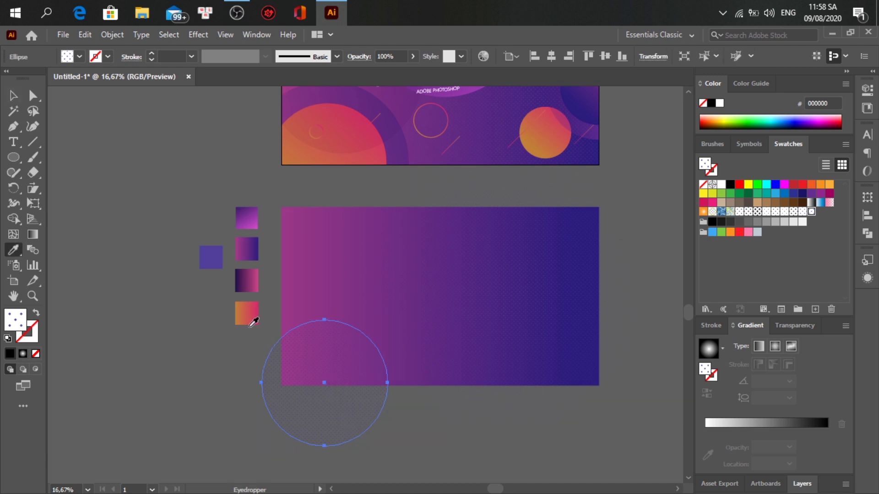
left_click(250, 316)
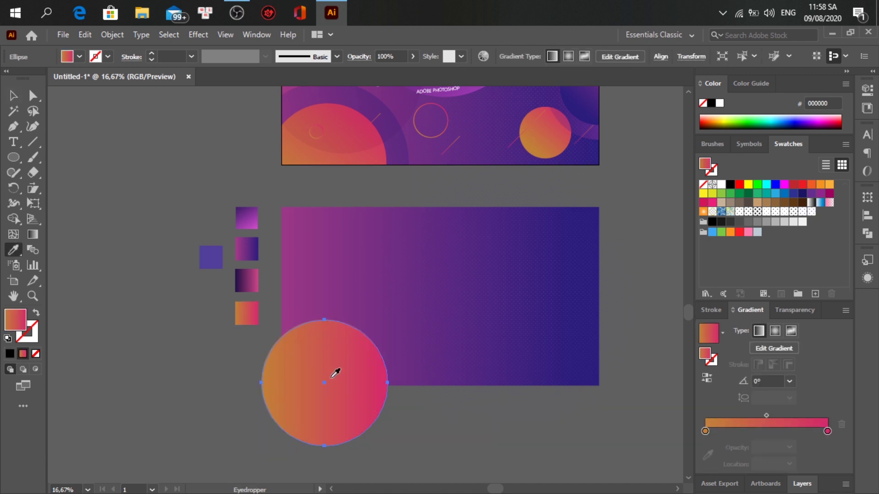
Step: Run the lower-left circle's gradient diagonally and reverse it, with pink at the upper right and orange at the lower left
key("g")
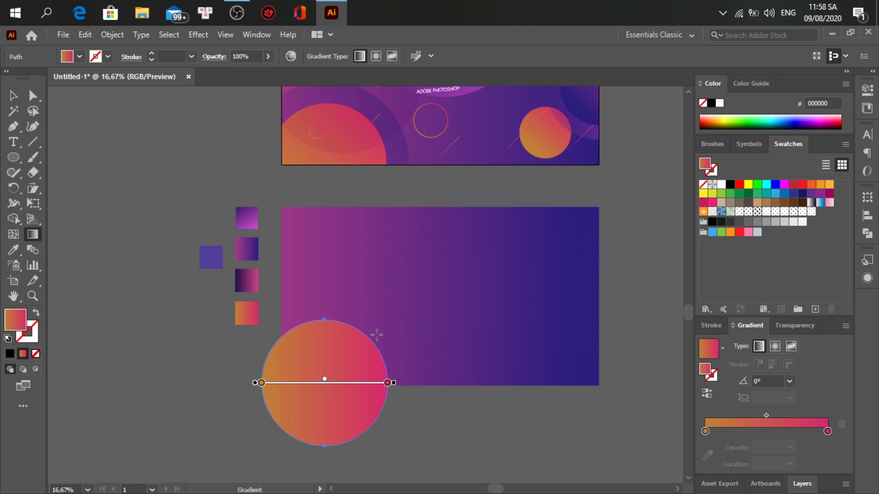
left_click_drag(381, 330, 275, 430)
left_click(701, 394)
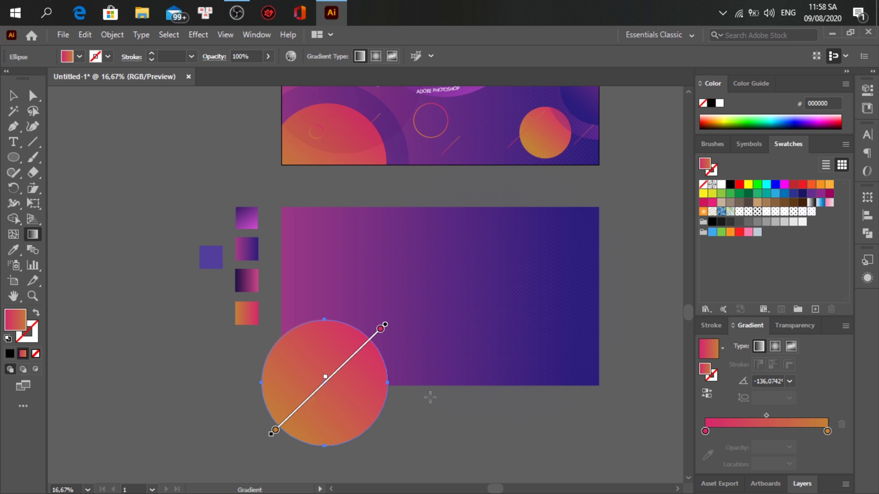
Step: Nudge the pink colour stop along the circle's gradient line and return it to the line's upper-right end
key("v")
key("g")
left_click(384, 328)
scroll(385, 326, "up", 2)
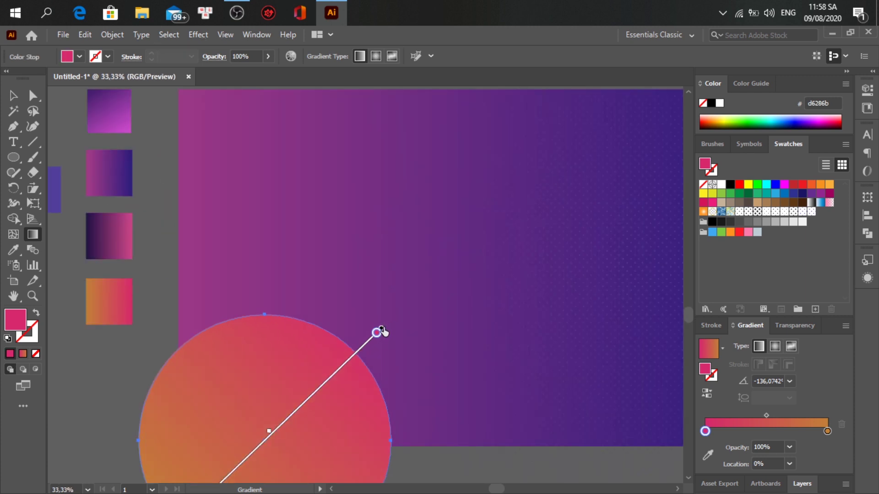
scroll(383, 328, "up", 1)
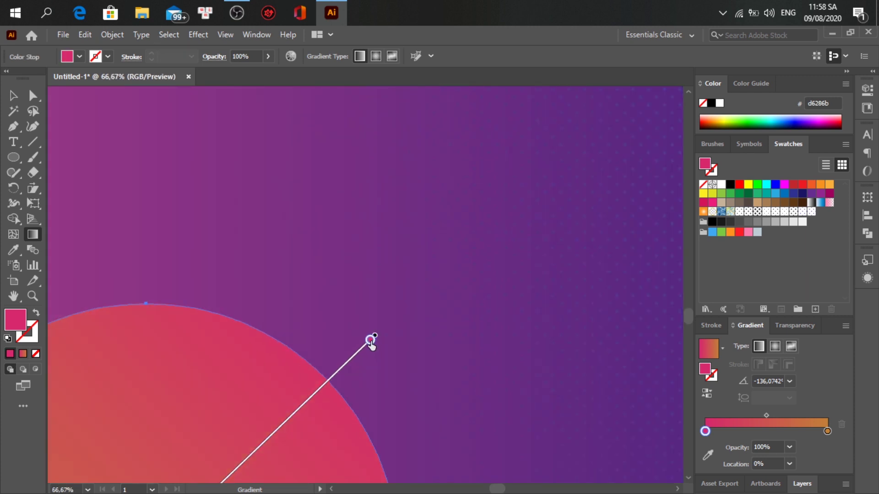
mouse_move(377, 335)
left_mouse_down()
mouse_move(374, 349)
mouse_move(402, 310)
left_mouse_up()
scroll(399, 356, "down", 1)
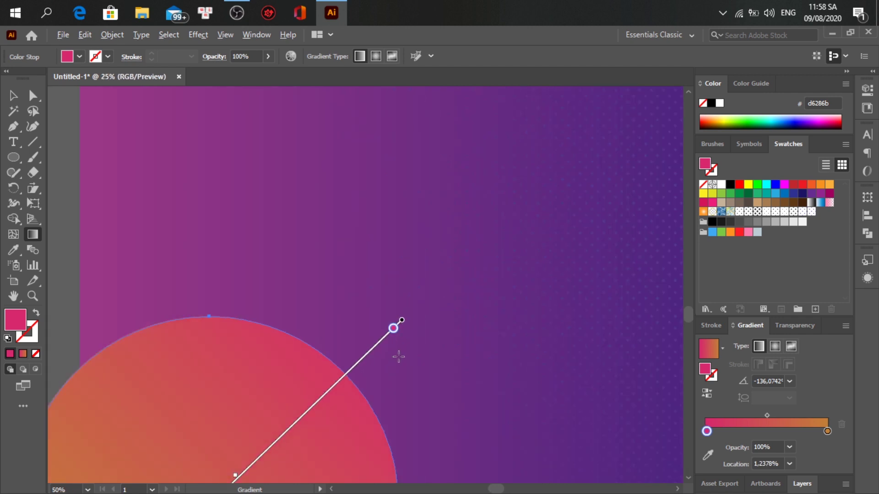
scroll(398, 356, "down", 1)
left_click_drag(396, 342, 398, 340)
key("v")
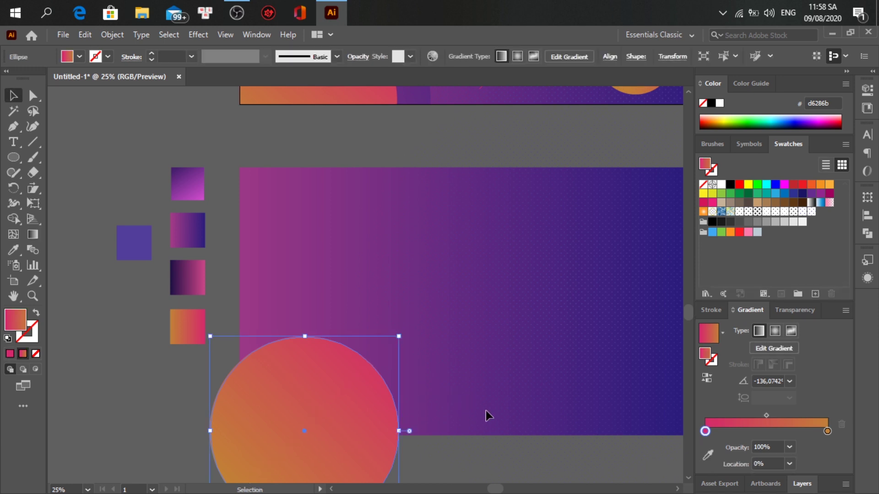
Step: Create a larger concentric circle around the orange-pink circle with Offset Path at 147 px and miter joins
left_click(106, 36)
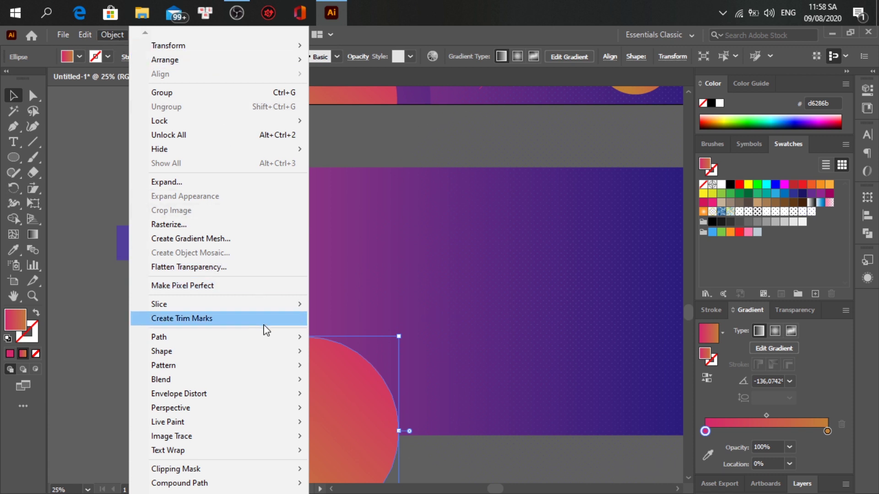
mouse_move(266, 337)
left_click(357, 224)
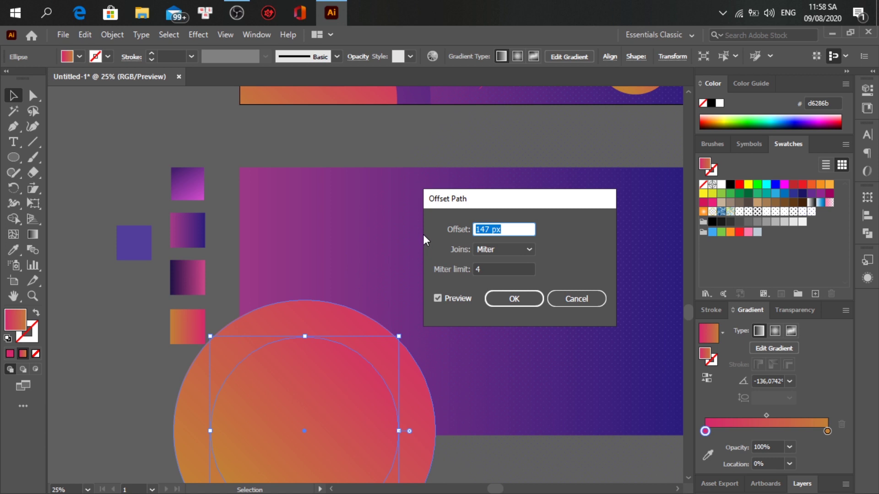
left_click(535, 303)
Step: Give the offset circle the translucent purple gradient sampled from the reference banner's lower-left outer ring with the Eyedropper
scroll(456, 240, "down", 1)
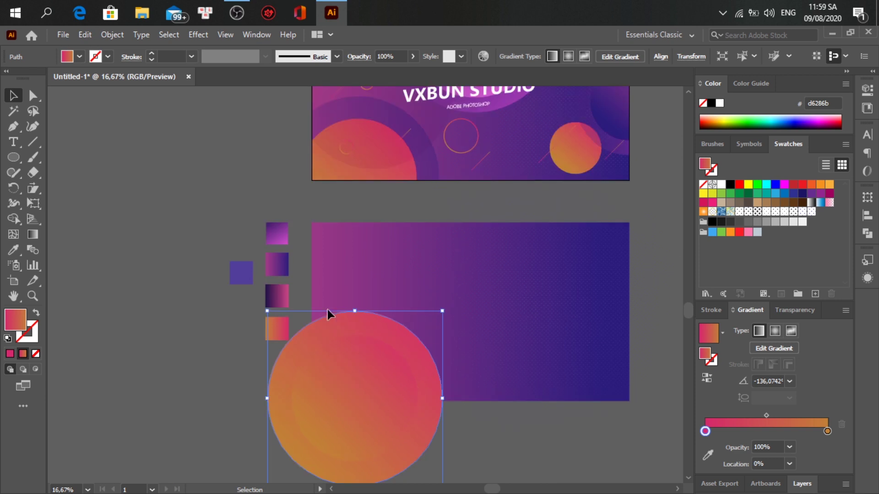
key("i")
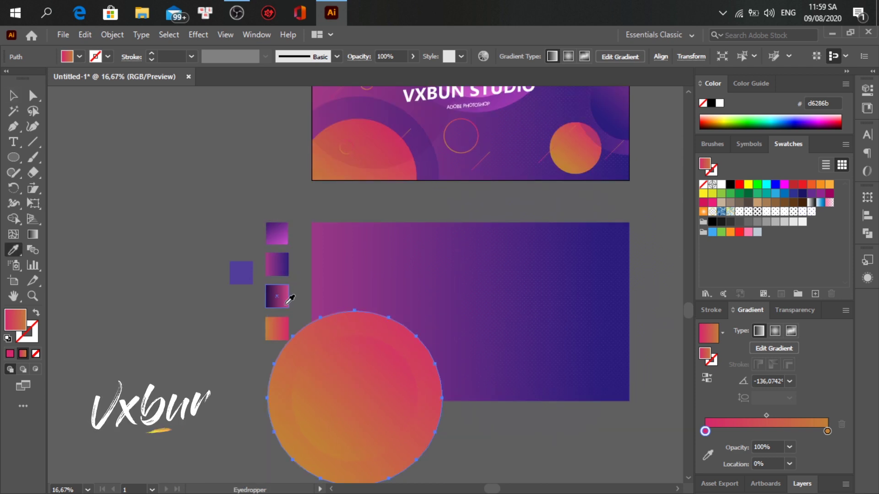
left_click(288, 237)
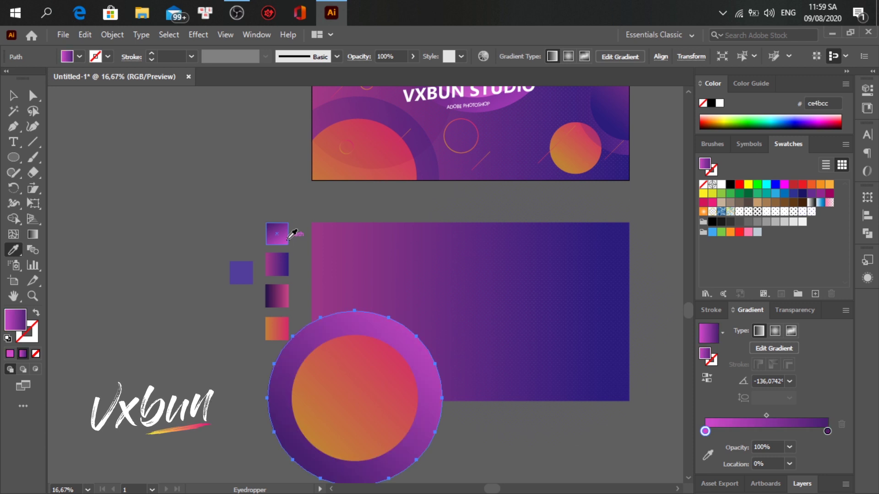
left_click(431, 169)
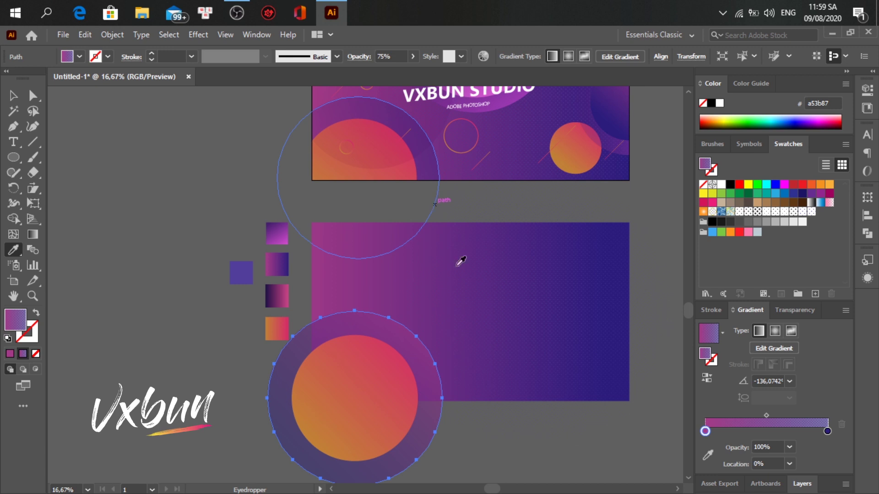
key("v")
left_click(497, 427)
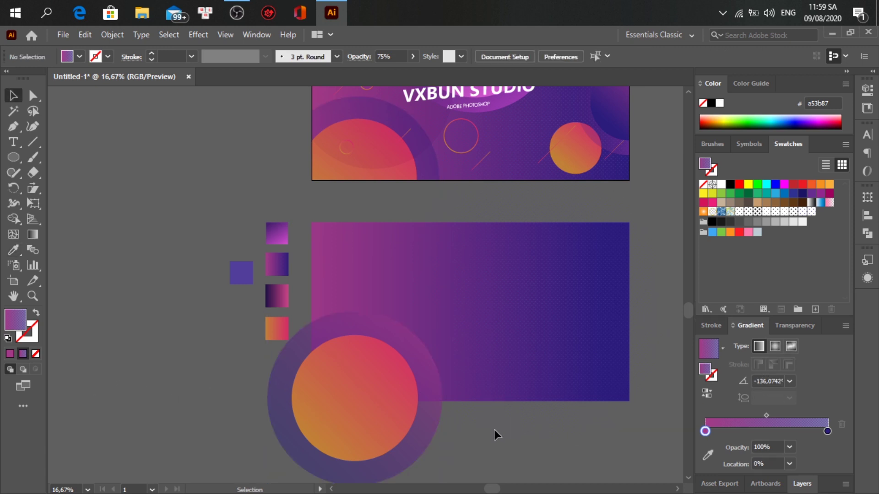
Step: Run the outer circle's gradient diagonally and reverse it, with dark blue at the upper right and magenta at the lower left
scroll(492, 436, "down", 1)
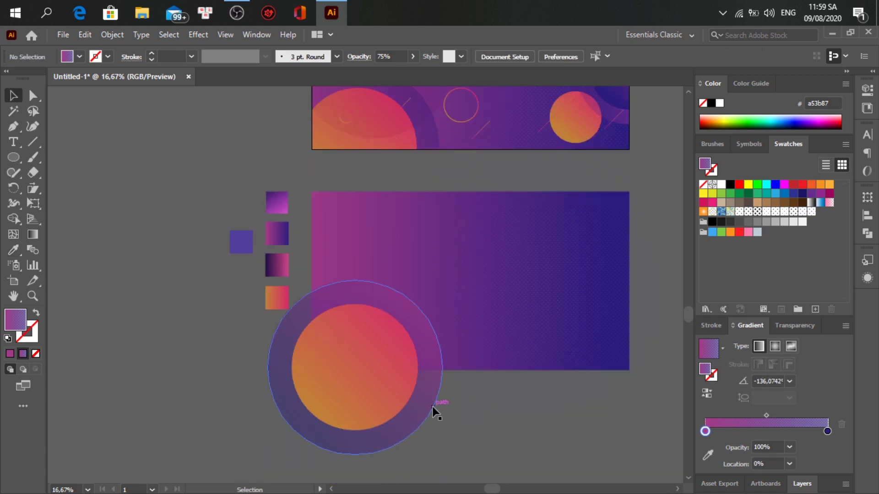
left_click(428, 395)
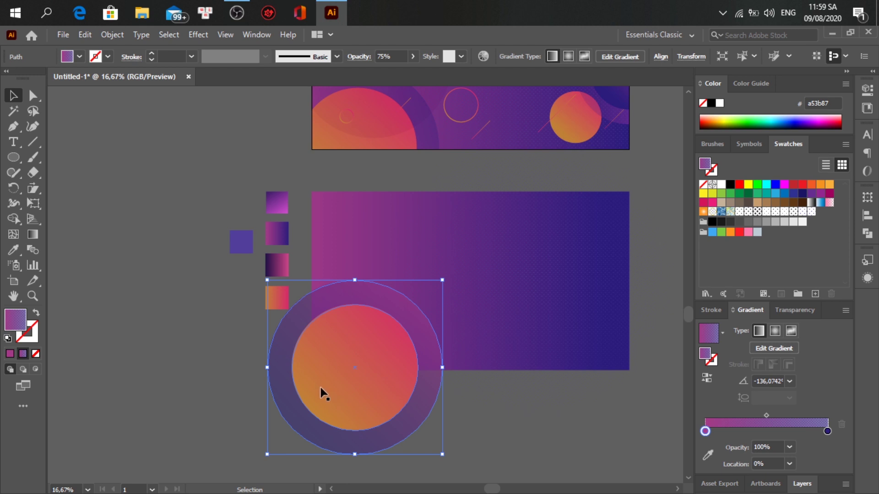
key("g")
left_click_drag(452, 307, 278, 414)
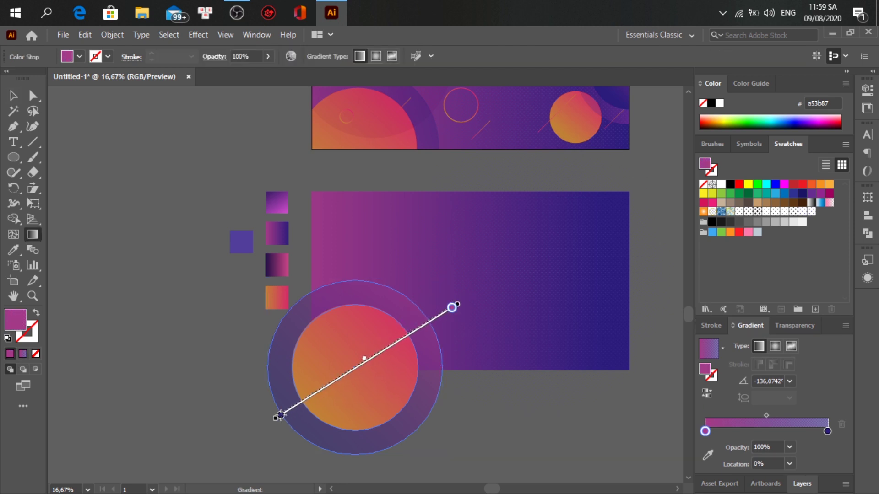
left_click(705, 395)
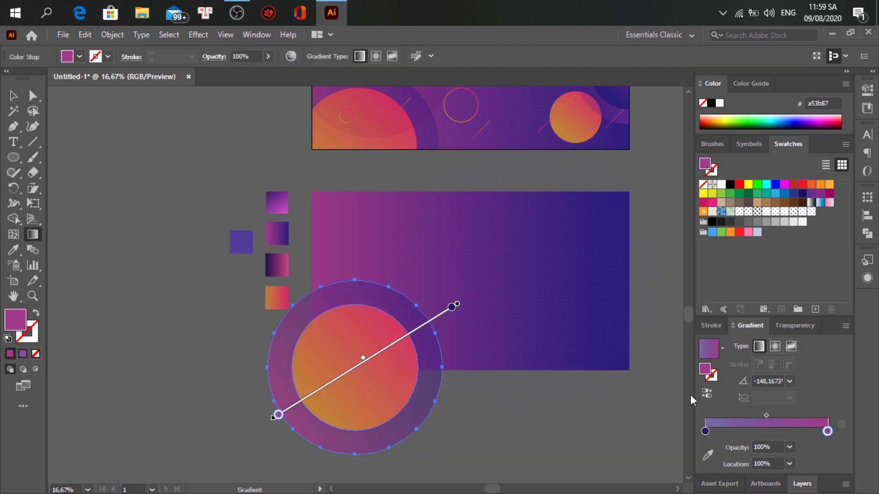
key("v")
left_click(519, 395)
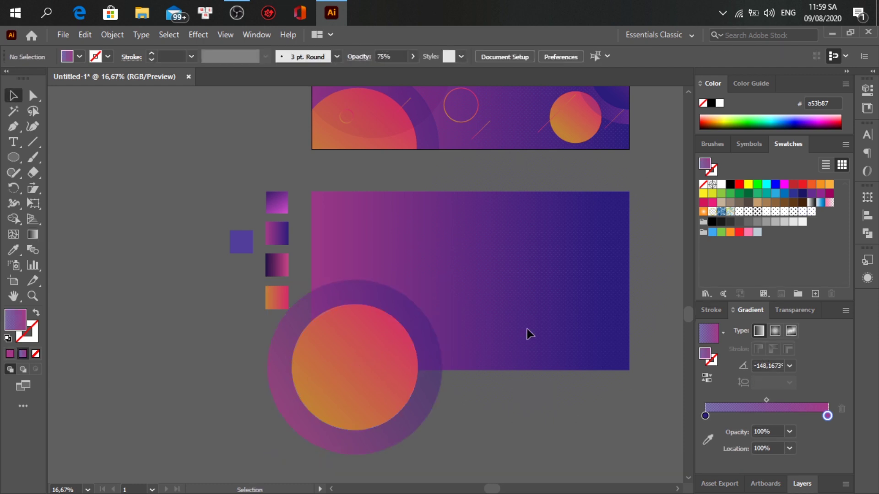
Step: Select the purple outer circle and check its overall opacity setting
scroll(534, 321, "down", 1)
scroll(537, 324, "up", 1)
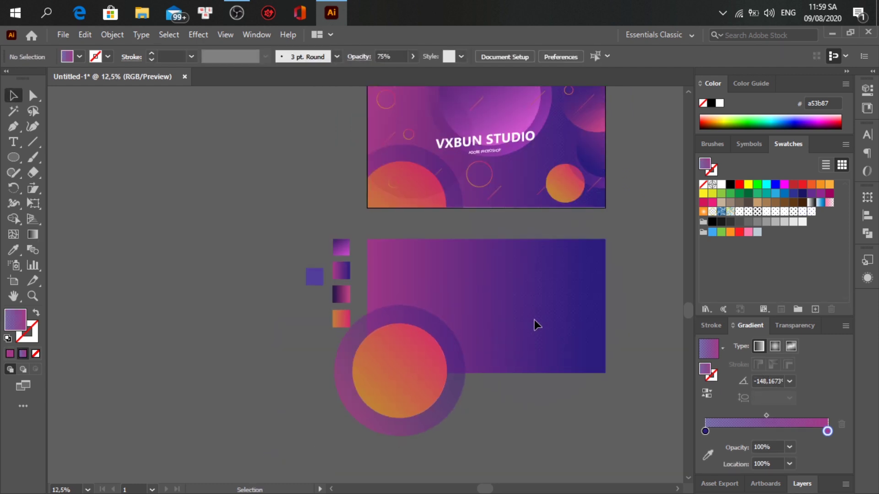
left_click(457, 365)
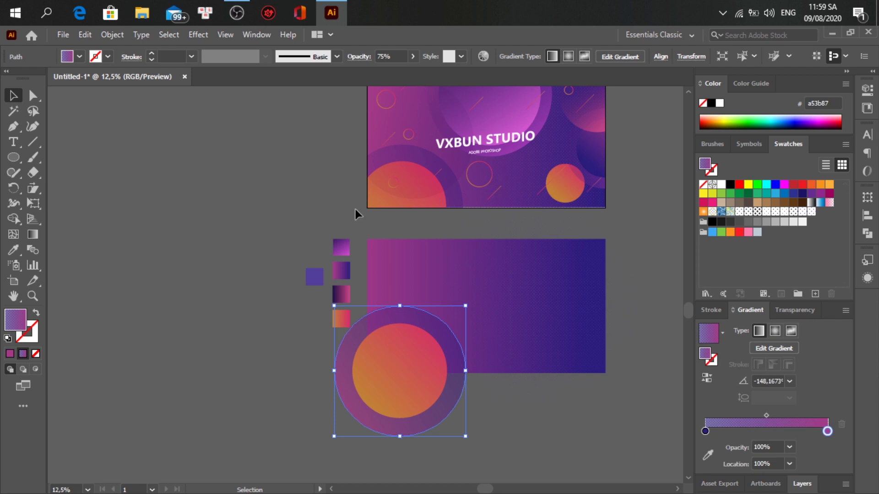
left_click(413, 56)
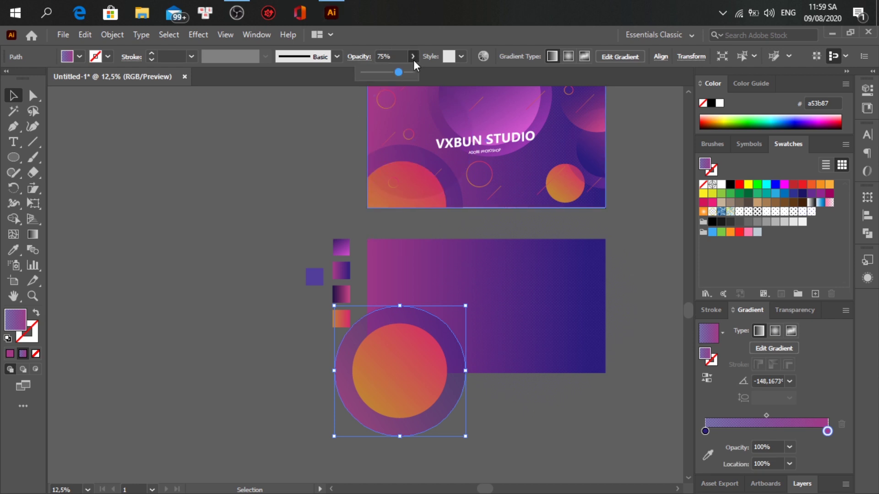
left_click(359, 59)
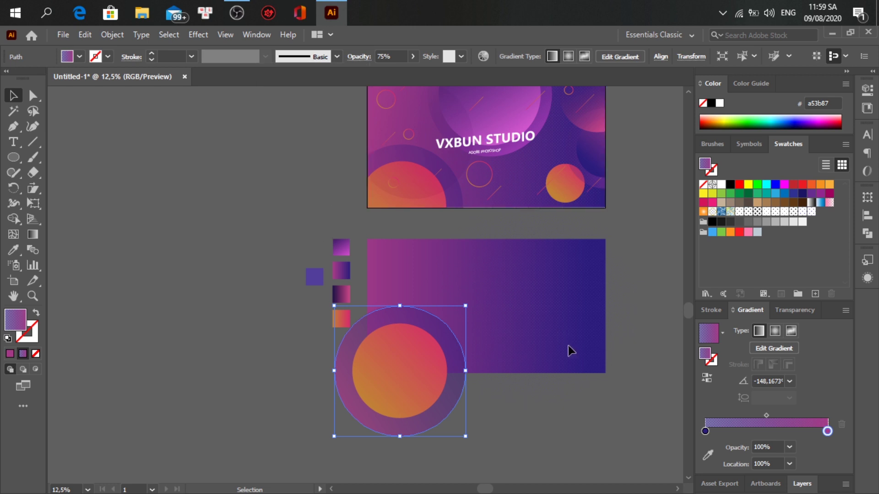
Step: Examine the hex colour and opacity of both gradient stops of the purple outer circle
scroll(570, 355, "right", 3)
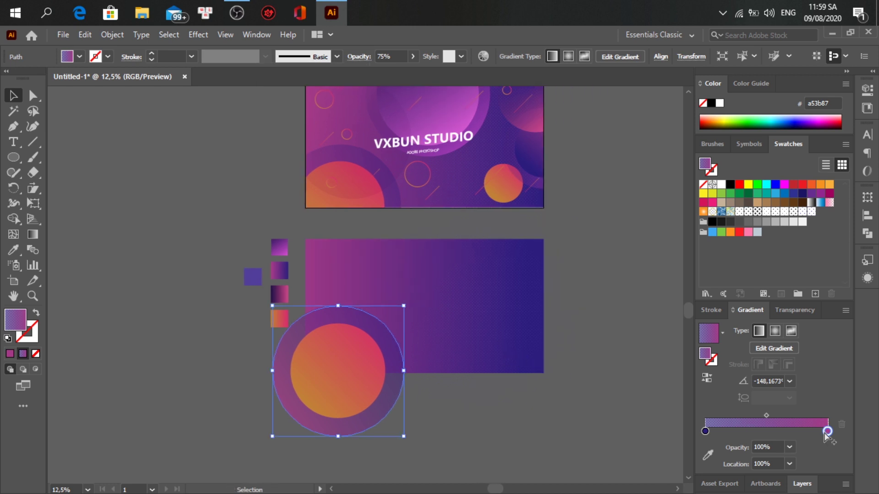
double_click(827, 432)
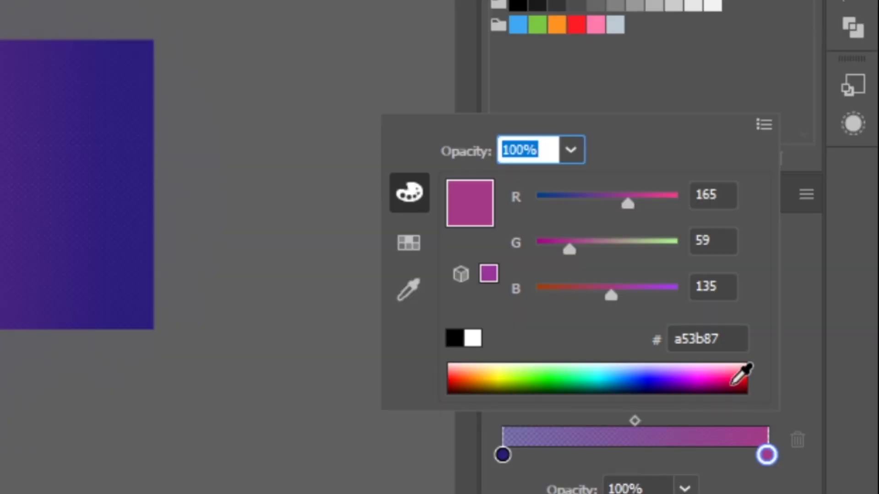
left_click(734, 339)
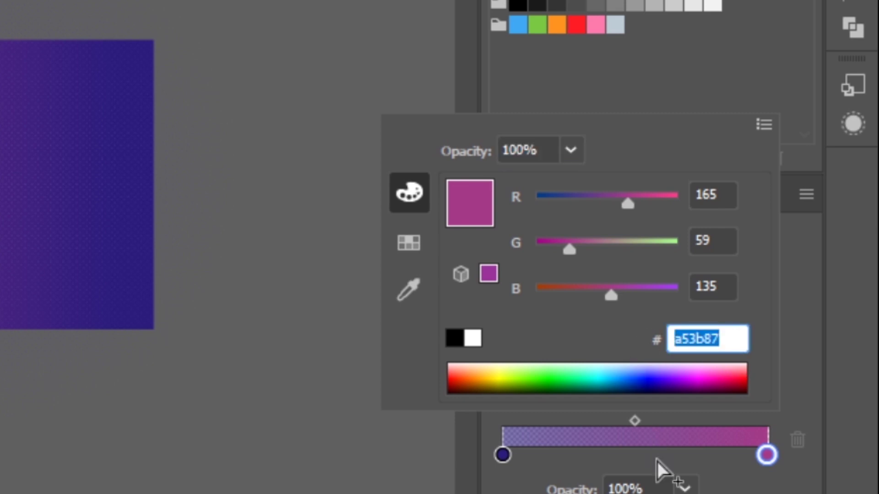
left_click(503, 455)
left_click(503, 455)
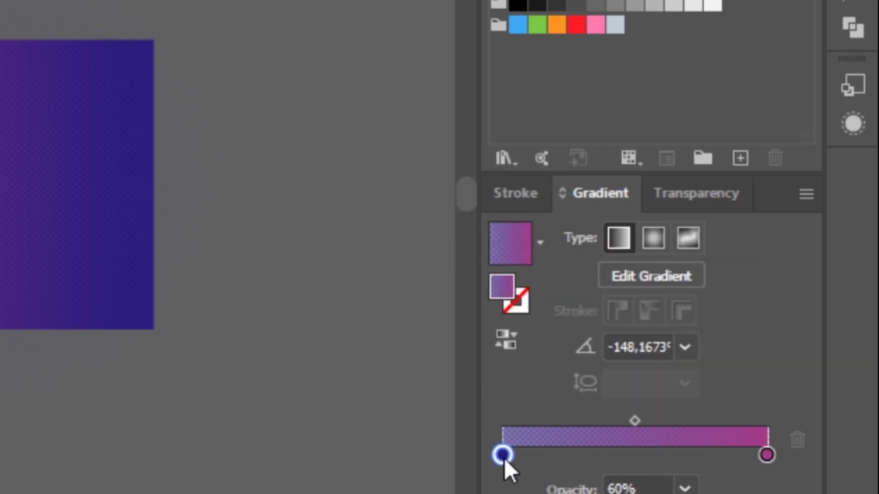
double_click(503, 456)
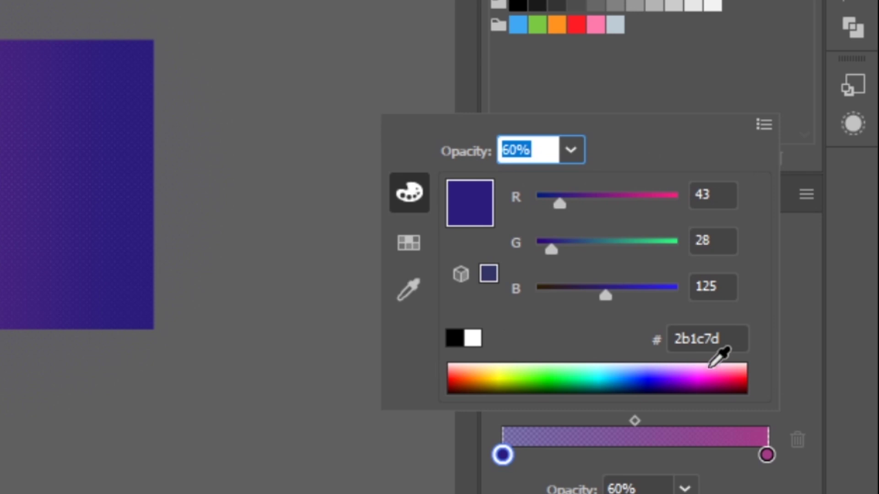
left_click(738, 339)
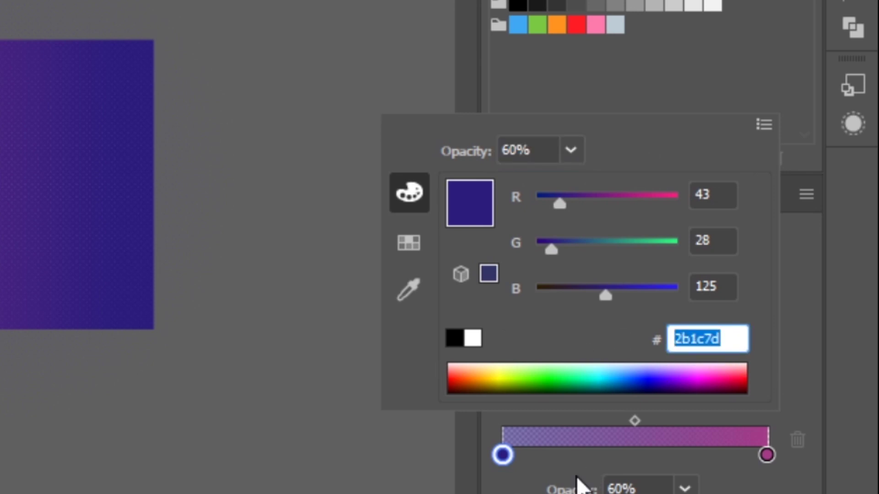
left_click(577, 492)
left_click_drag(654, 489, 526, 483)
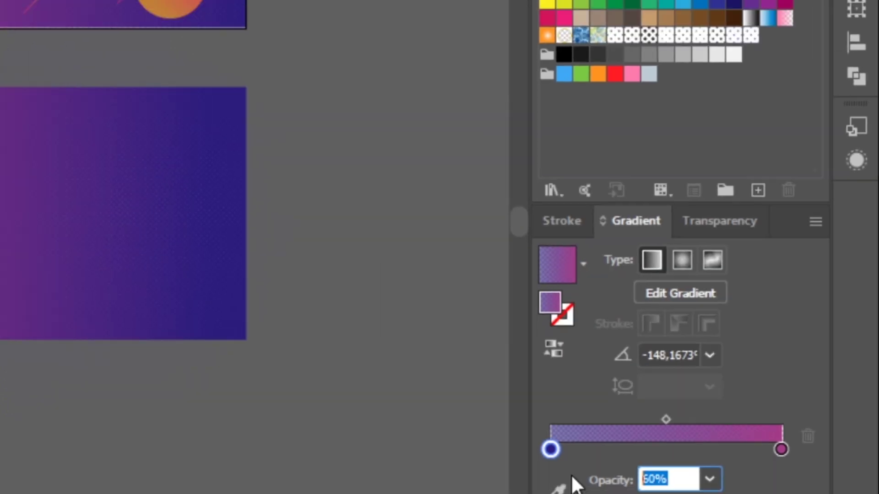
left_click(739, 476)
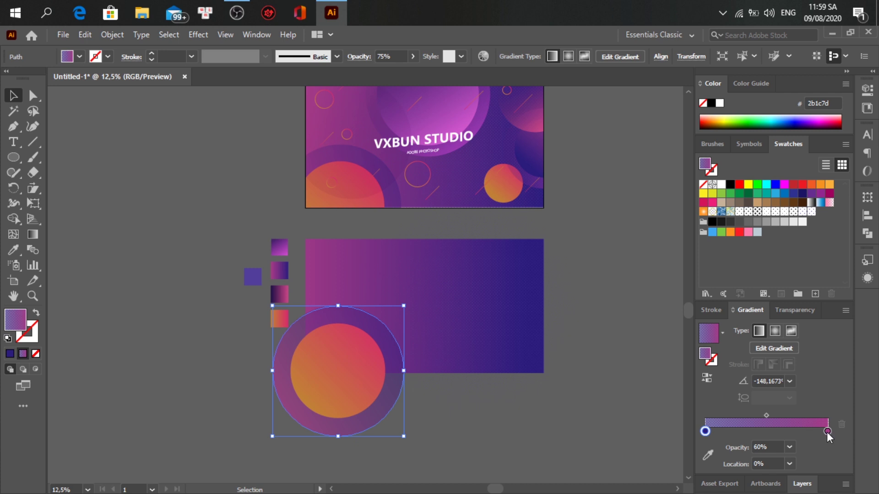
left_click(828, 431)
scroll(484, 437, "down", 2)
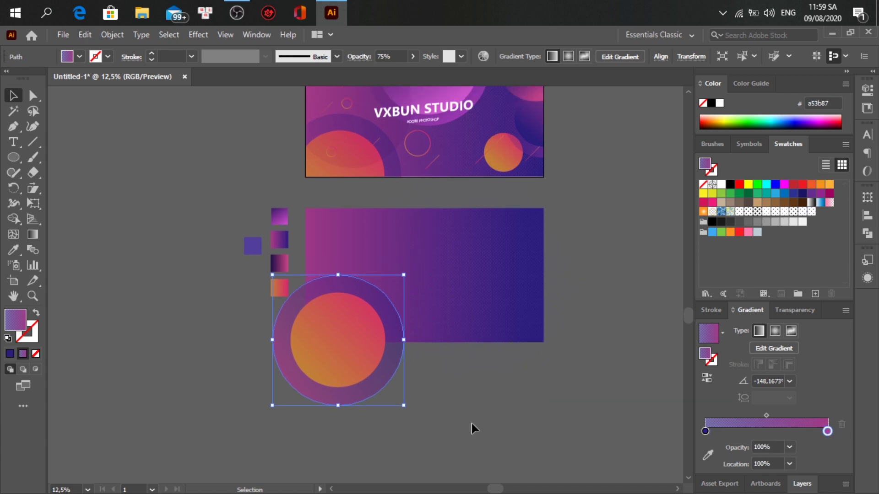
left_click(471, 400)
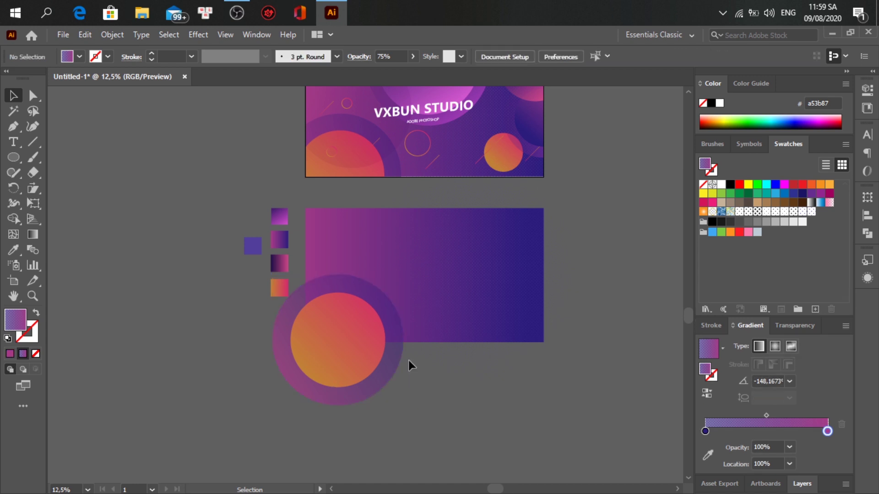
scroll(408, 361, "up", 3)
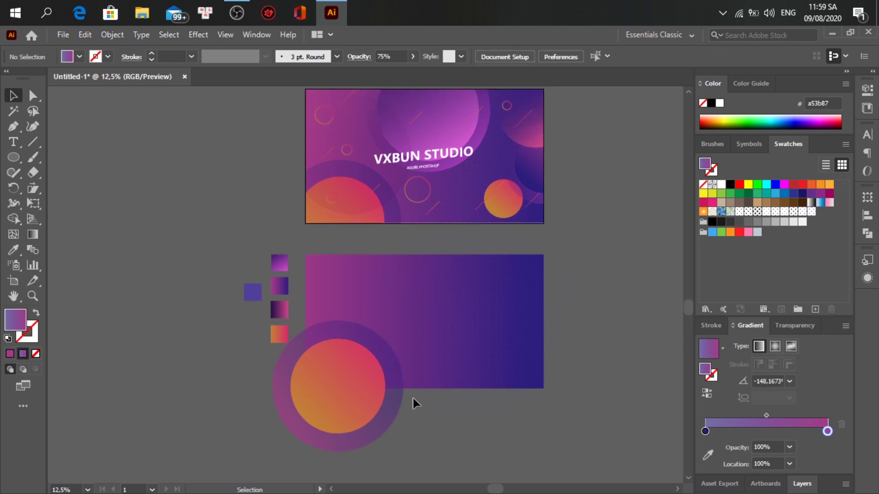
scroll(426, 383, "up", 1)
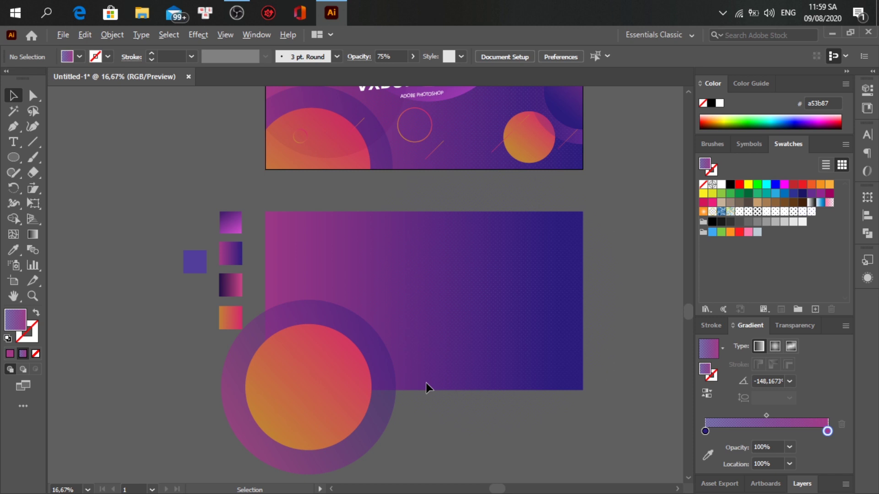
scroll(426, 382, "up", 2)
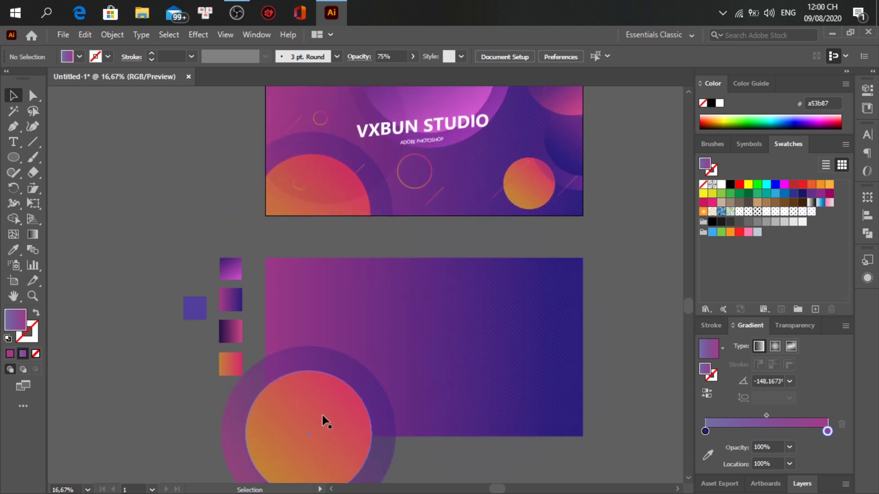
Step: Duplicate the orange circle with its translucent outer circle and place the copy across the middle of the new banner's upper edge
left_click(336, 433)
left_click_drag(350, 435, 470, 292)
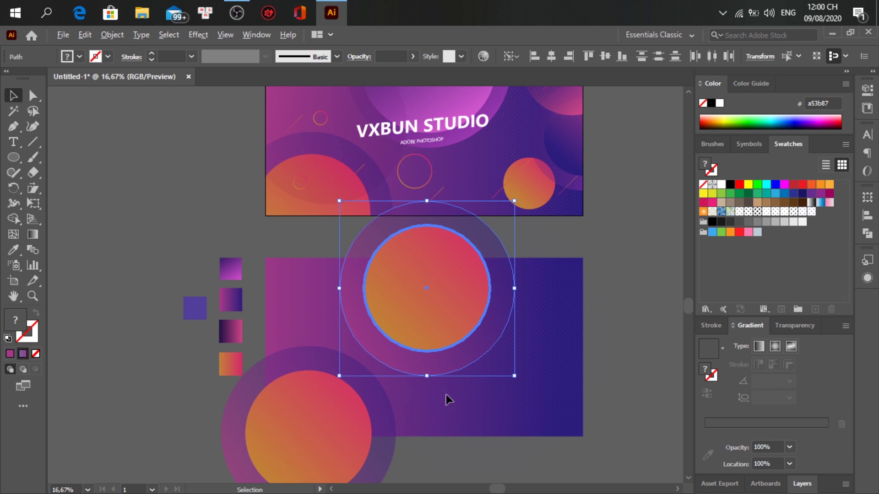
scroll(445, 394, "down", 1)
scroll(446, 400, "up", 1)
left_click_drag(444, 313, 441, 313)
scroll(457, 320, "up", 2)
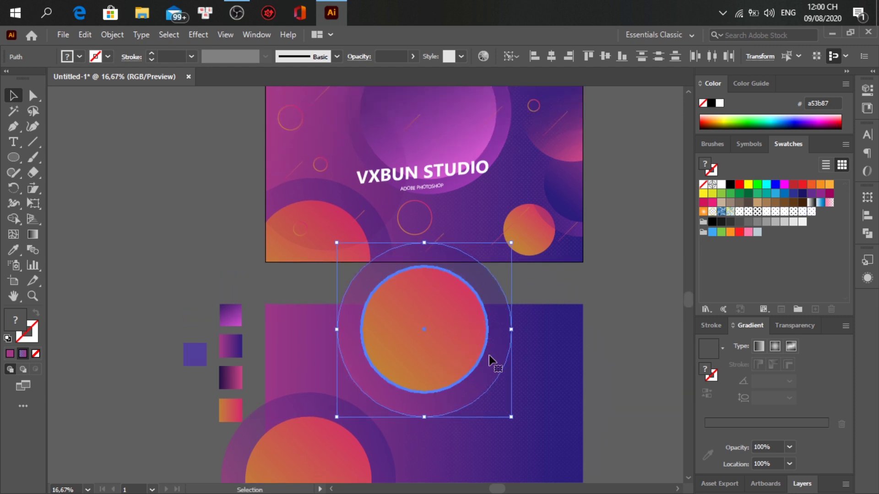
Step: Fill both copied circles with the purple-magenta swatch square's gradient, running diagonally from dark purple at the upper left to magenta at the lower right
key("i")
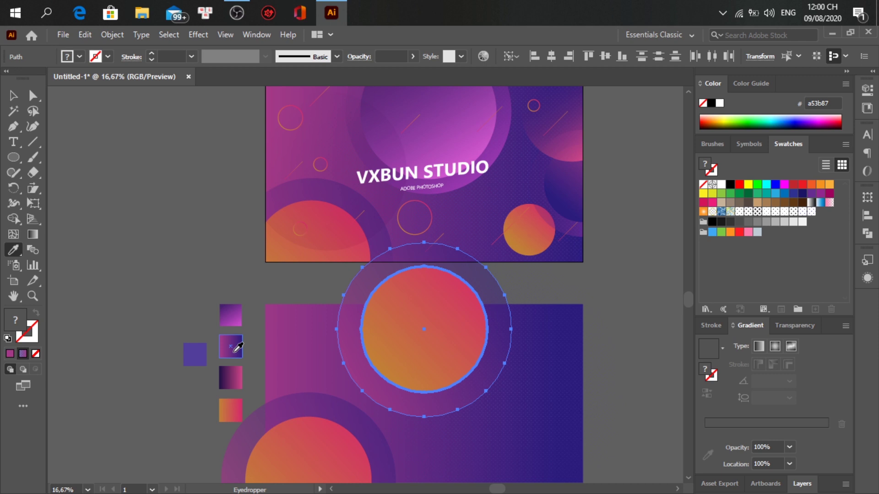
left_click(235, 316)
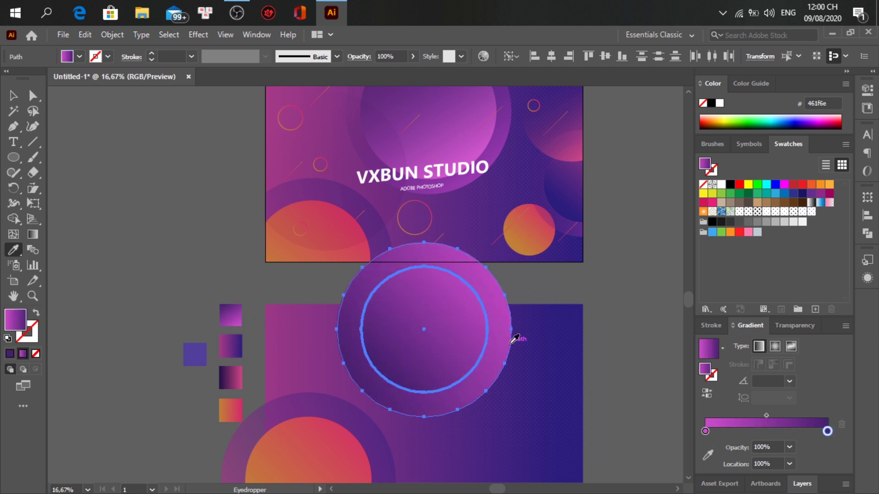
key("g")
mouse_move(362, 268)
left_mouse_down()
mouse_move(476, 370)
mouse_move(487, 392)
left_mouse_up()
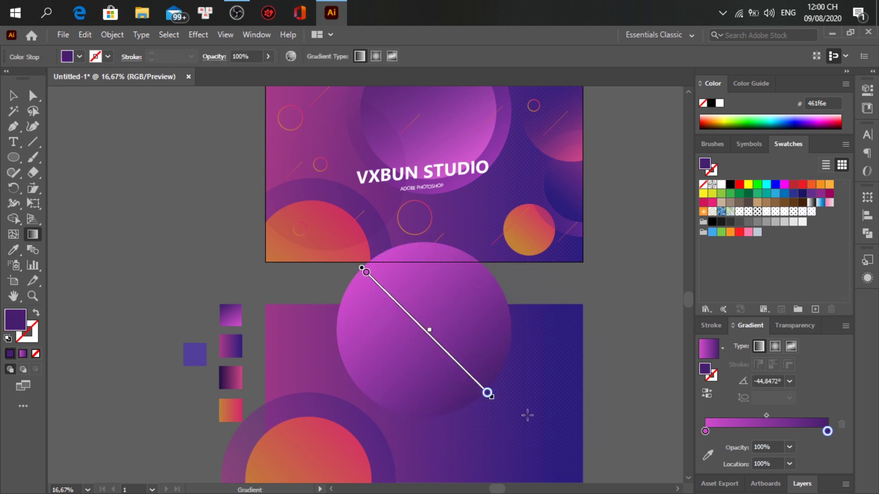
left_click(705, 395)
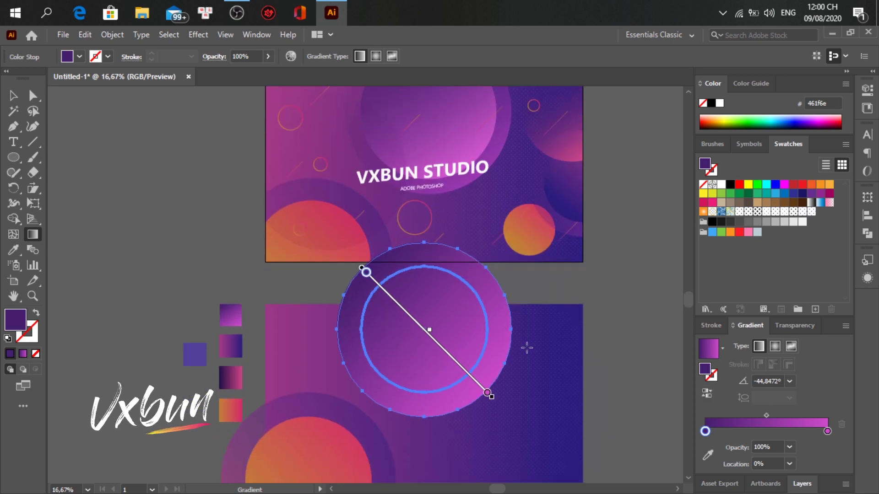
key("v")
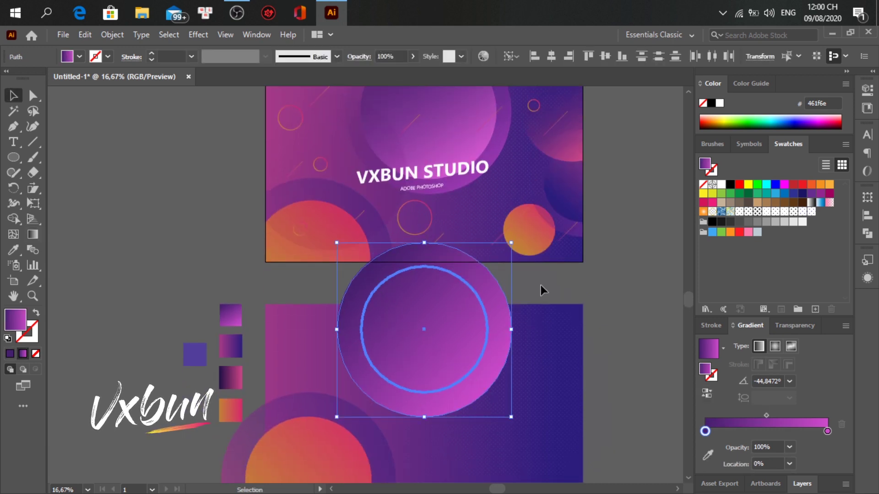
Step: Redraw the inner circle's own diagonal gradient, from dark purple at its upper left to magenta at its lower right
left_click(540, 285)
left_click(480, 326)
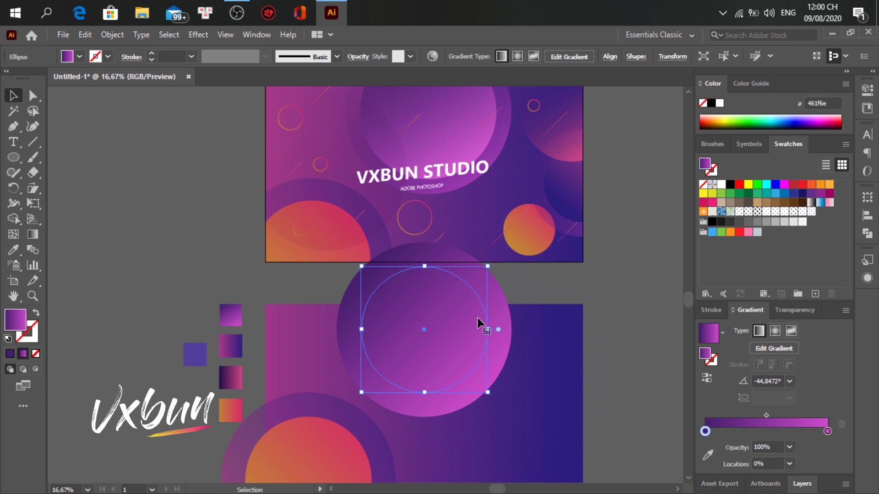
key("g")
scroll(392, 298, "up", 1)
left_click_drag(373, 293, 464, 404)
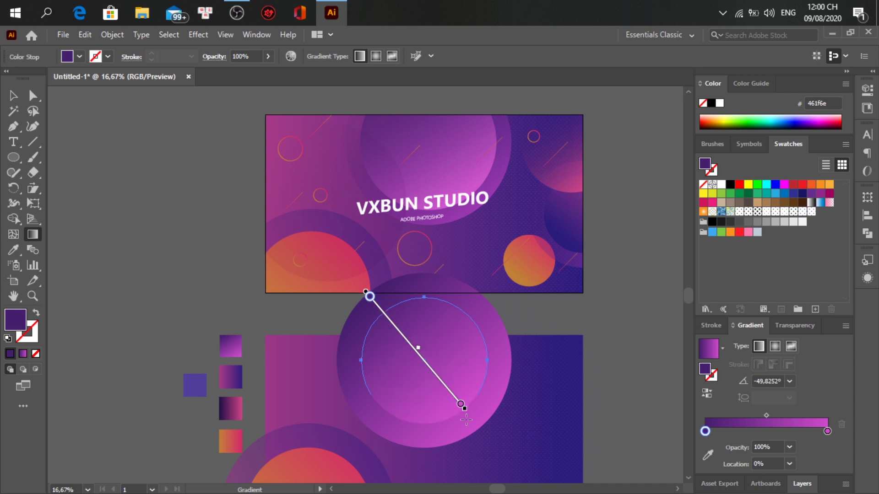
left_click_drag(467, 410, 482, 421)
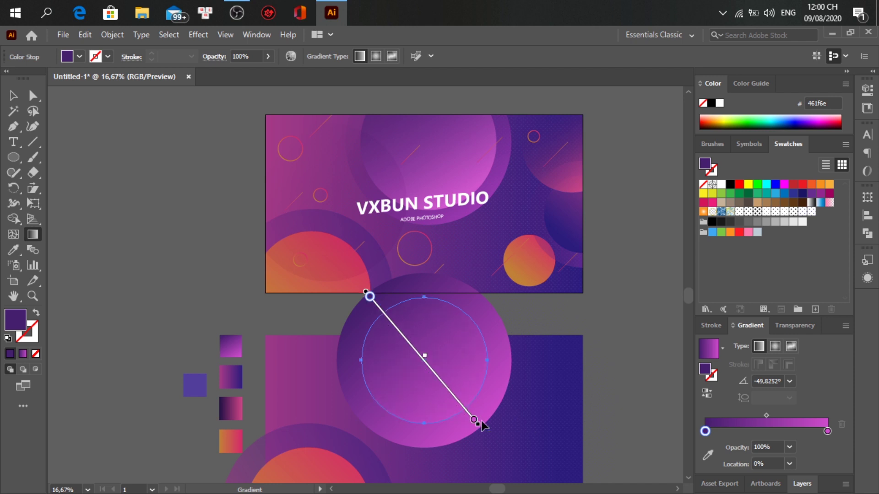
key("v")
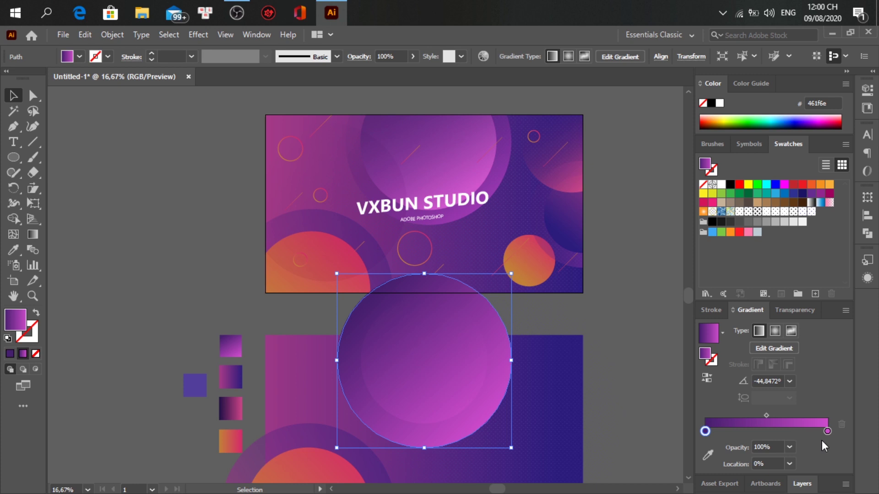
Step: Give the outer circle the translucent gradient sampled from the reference banner's top ring and reverse it so magenta lies at the lower right
key("i")
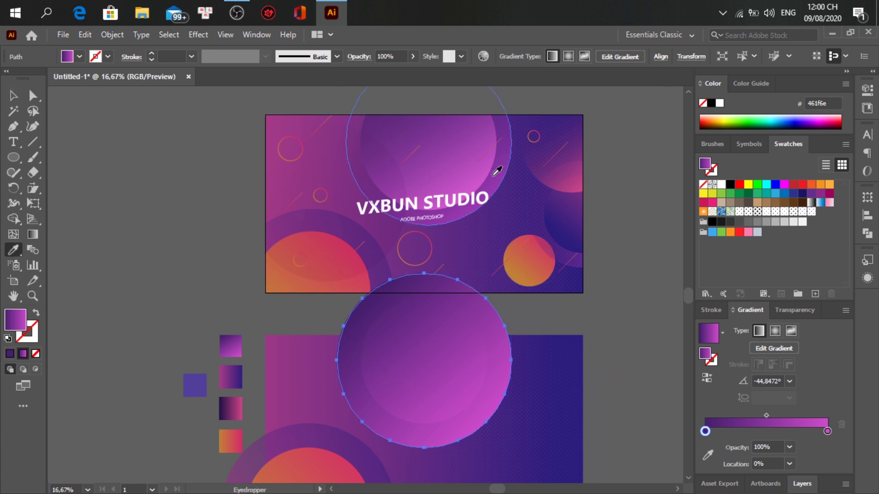
left_click(493, 174)
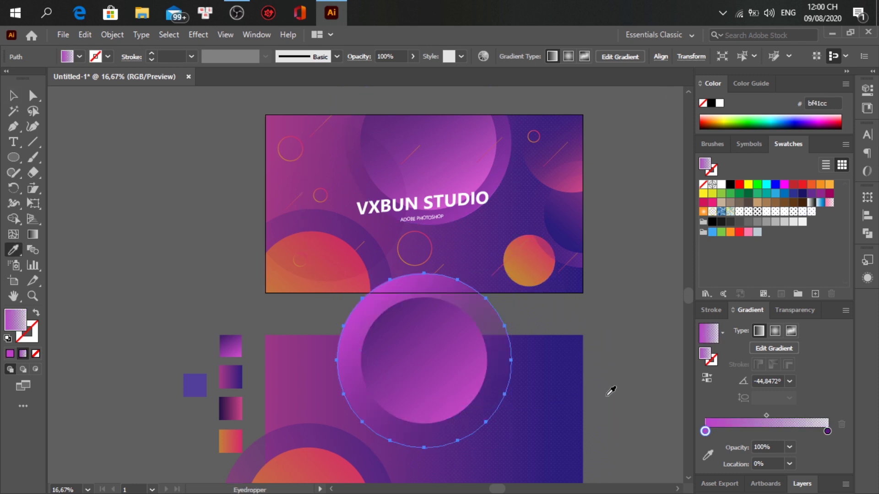
key("g")
left_click(367, 305)
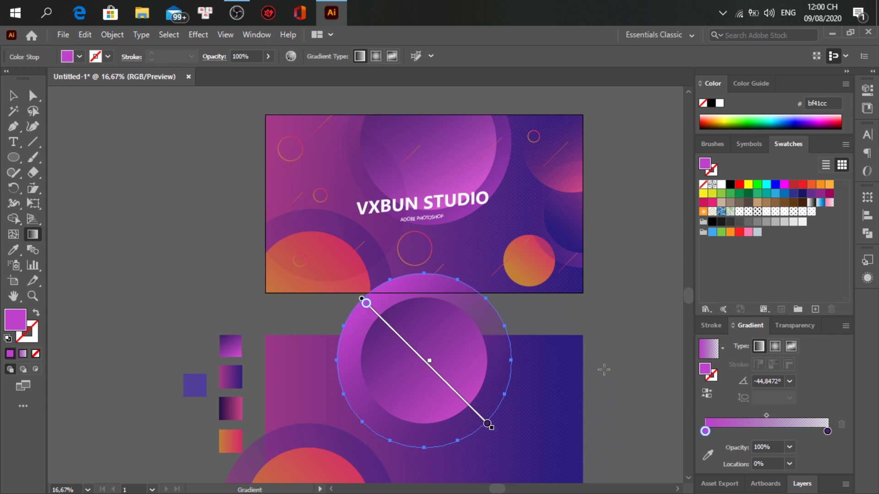
left_click(707, 393)
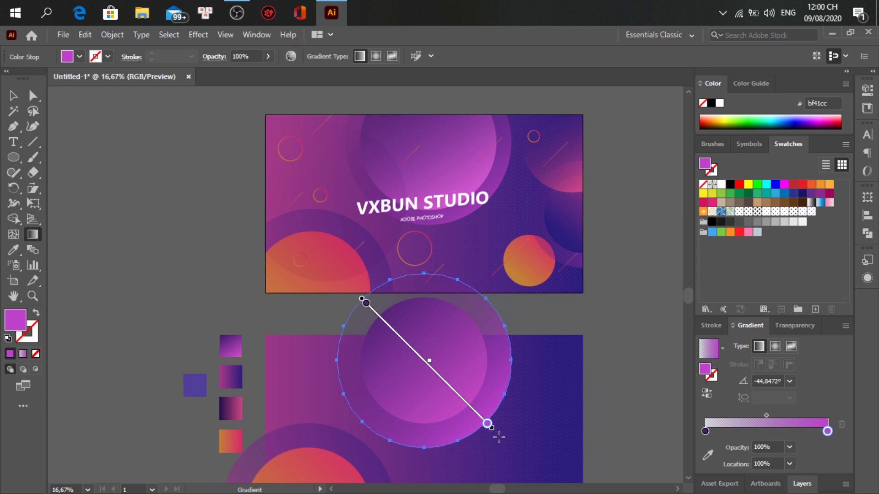
Step: Shift the outer circle's gradient ends toward the lower right so the magenta end extends past its edge
scroll(495, 428, "up", 3)
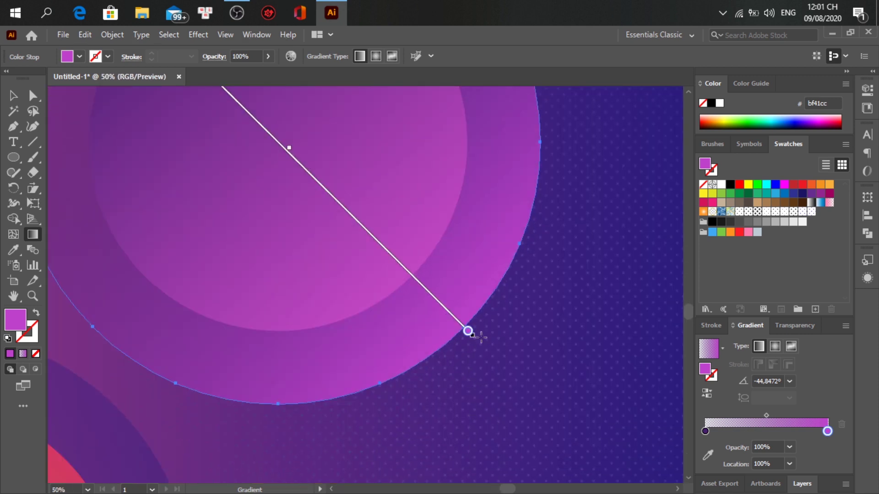
left_click_drag(468, 330, 466, 332)
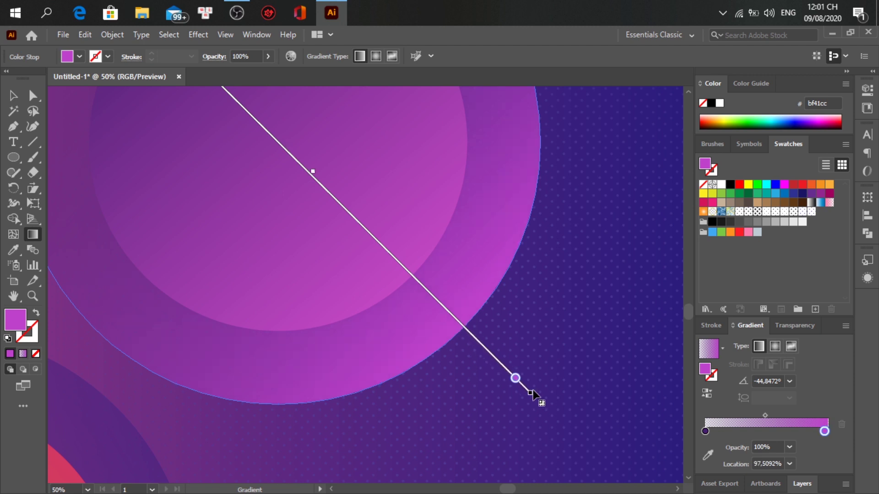
scroll(526, 389, "down", 3)
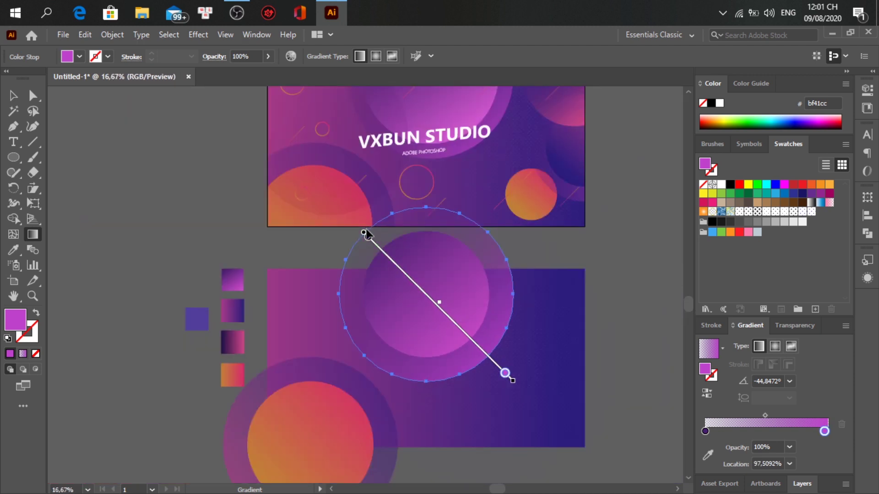
left_click_drag(365, 236, 377, 245)
mouse_move(522, 384)
left_mouse_down()
mouse_move(509, 380)
mouse_move(517, 390)
left_mouse_up()
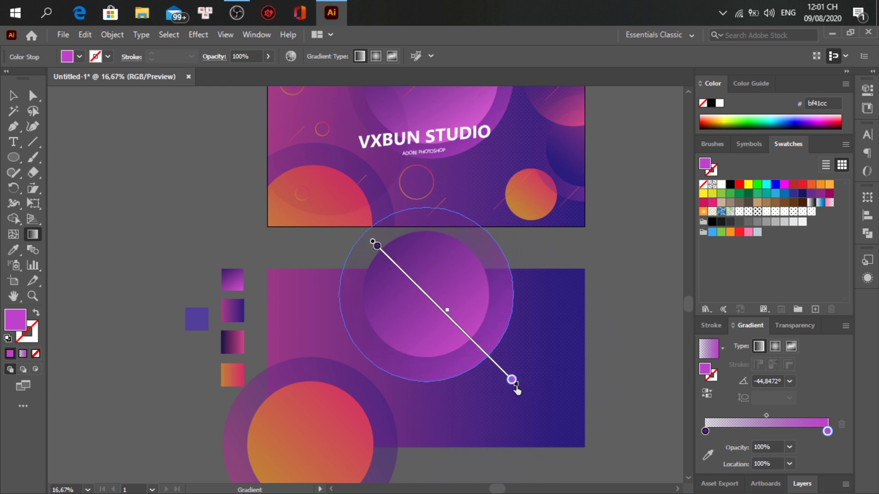
key("v")
left_click(628, 278)
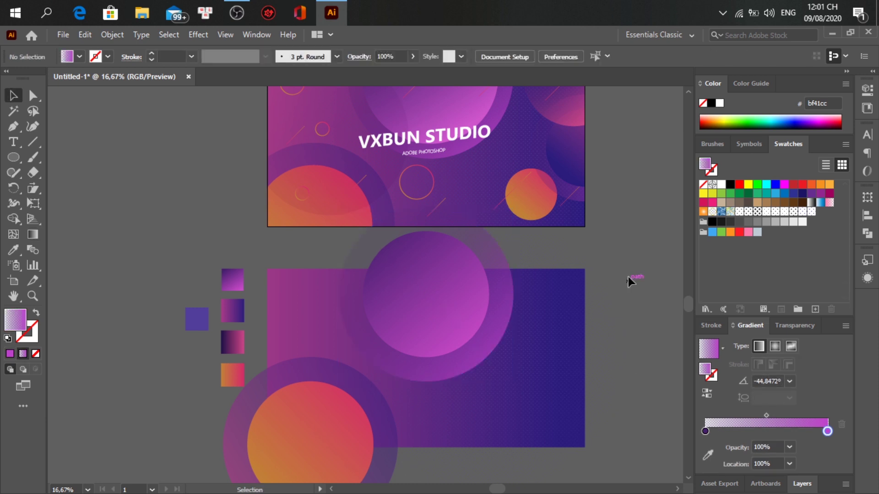
Step: Examine the hex colour and opacity of the magenta and dark purple gradient stops on the top translucent circle
scroll(516, 328, "up", 1)
scroll(526, 293, "up", 2)
left_click(499, 397)
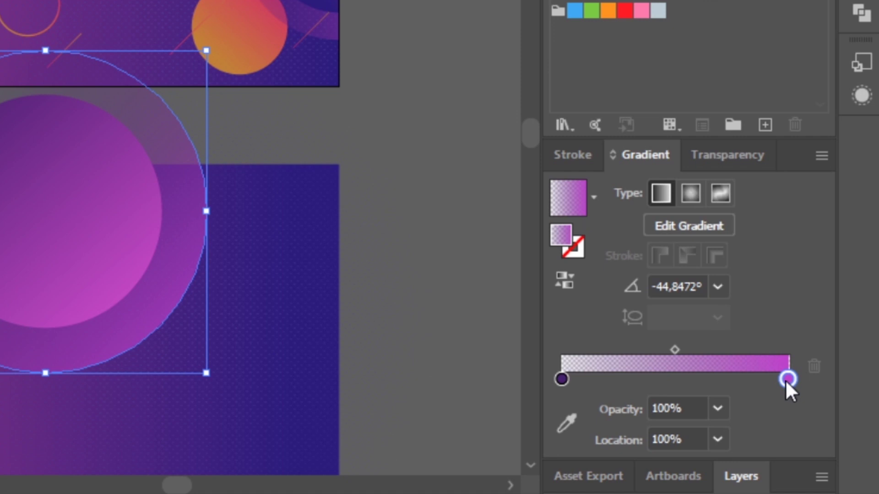
double_click(787, 380)
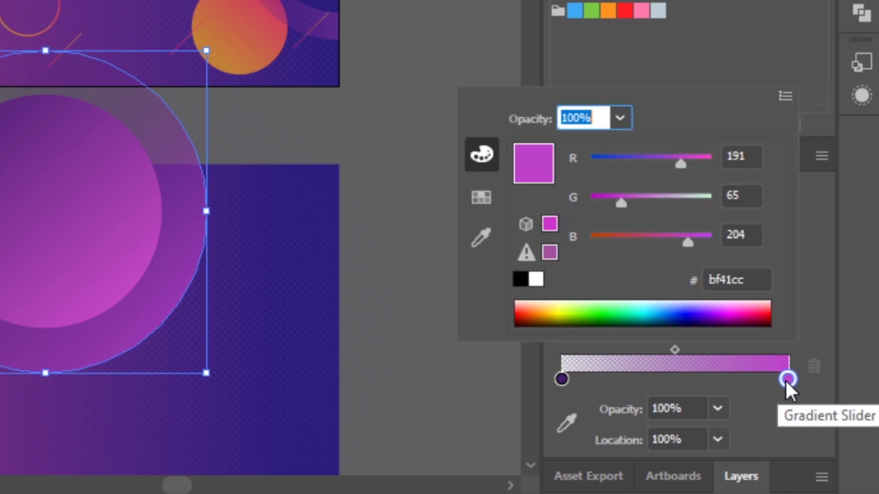
left_click(765, 278)
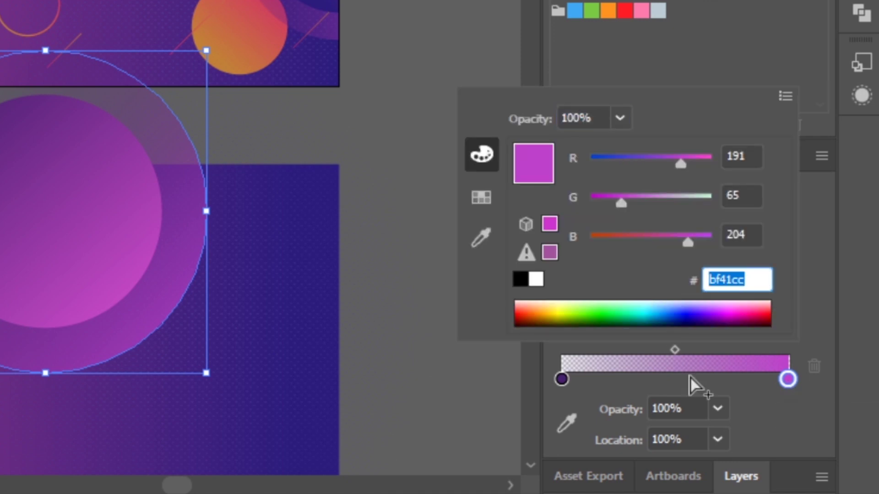
left_click(789, 380)
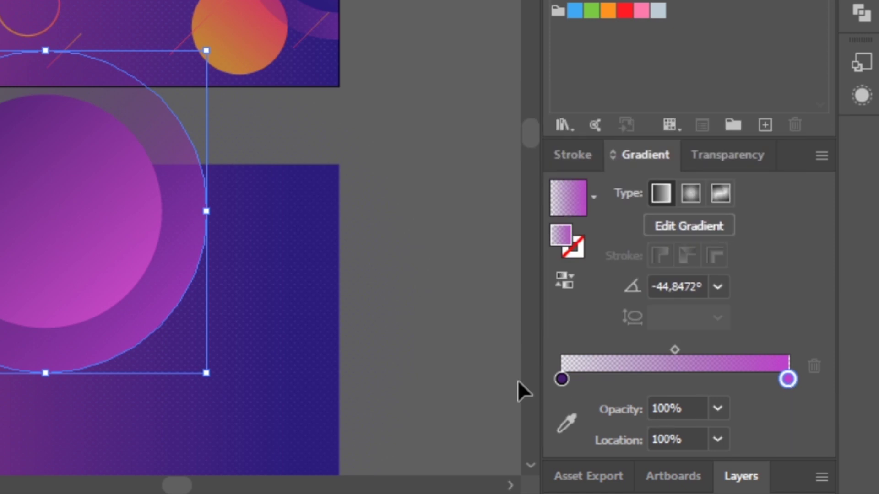
left_click(562, 379)
double_click(562, 378)
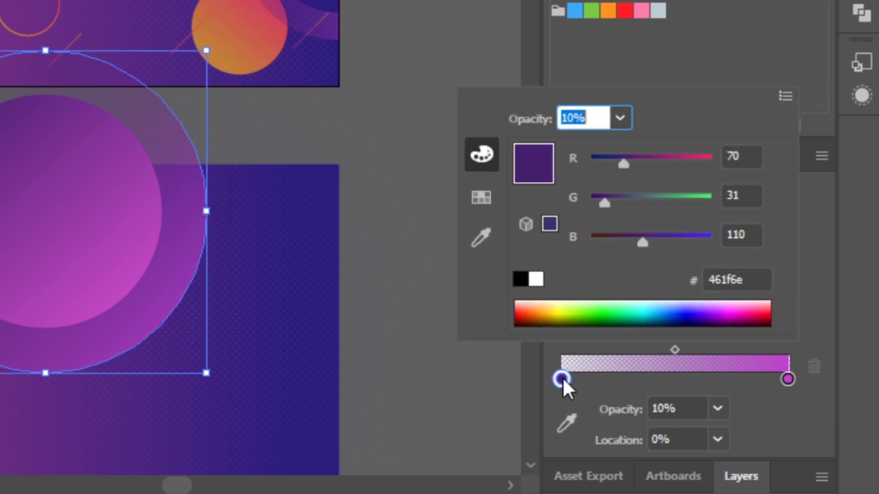
left_click(760, 278)
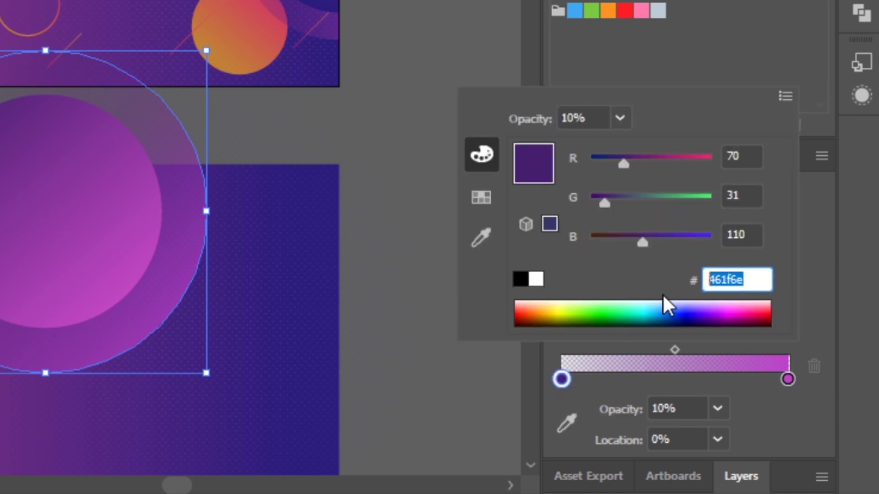
left_click(562, 381)
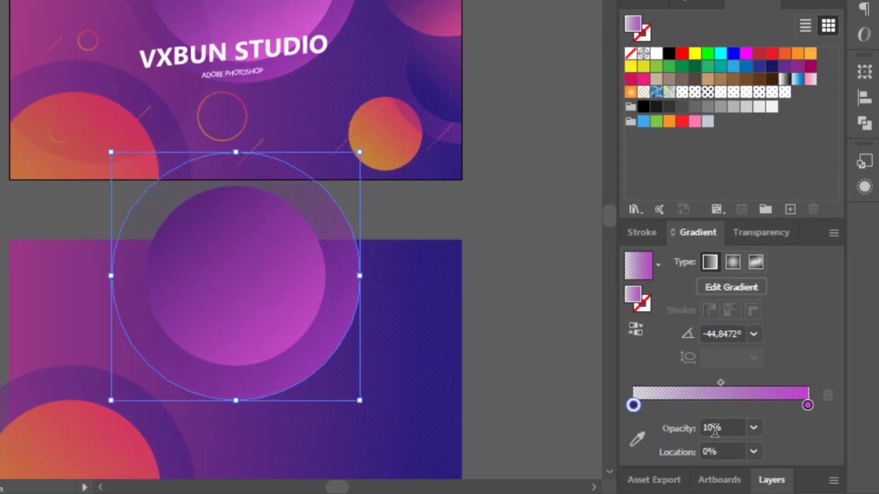
left_click_drag(675, 409, 638, 397)
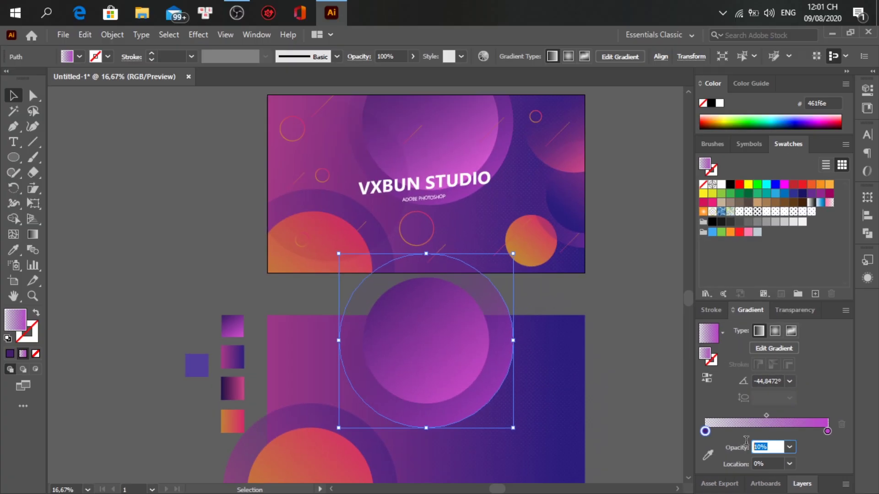
left_click(583, 293)
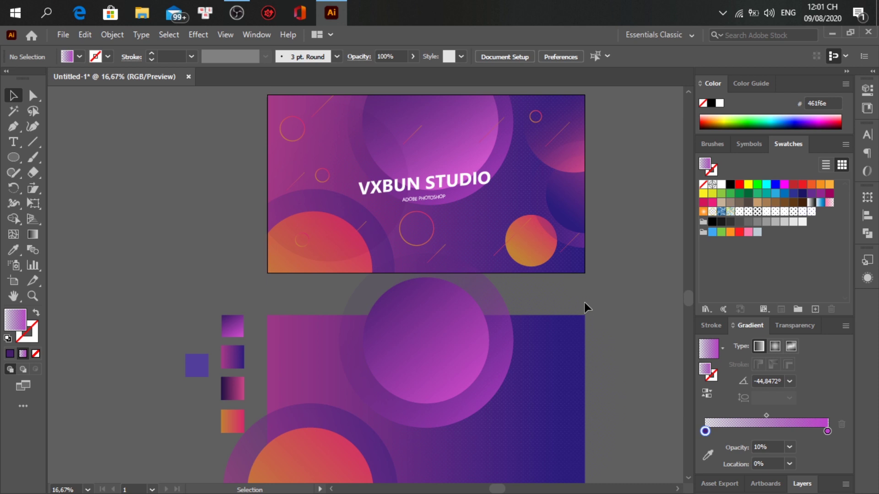
Step: Duplicate the purple circle pair to the banner's right edge and scale the copy down to slightly over half size
scroll(584, 303, "down", 1)
scroll(594, 305, "down", 1)
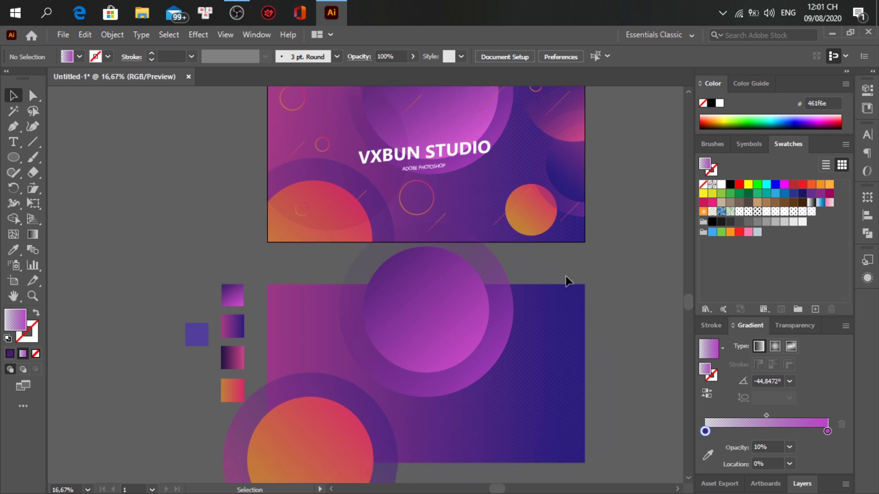
left_click(453, 353)
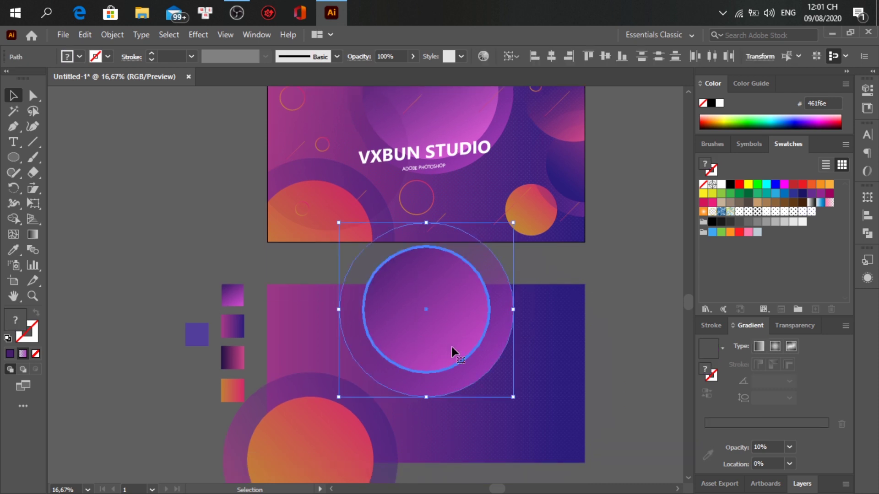
left_click_drag(459, 343, 627, 422)
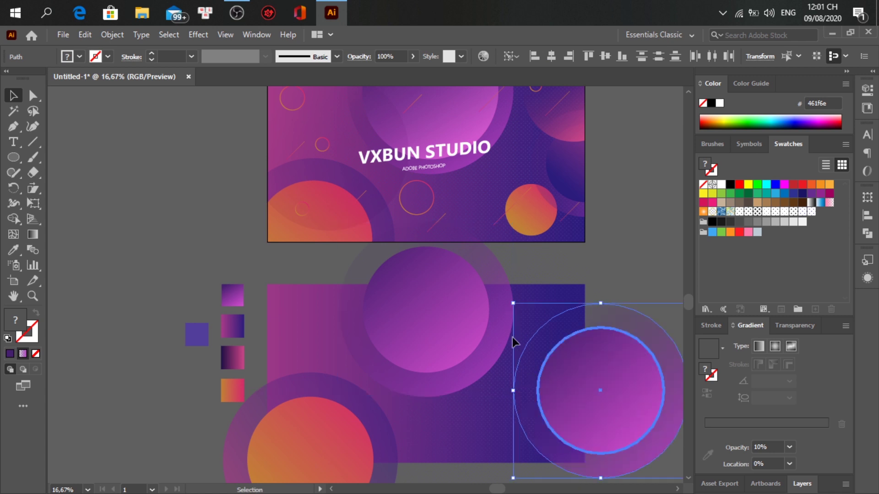
left_click_drag(513, 303, 543, 339)
left_click_drag(605, 380, 587, 375)
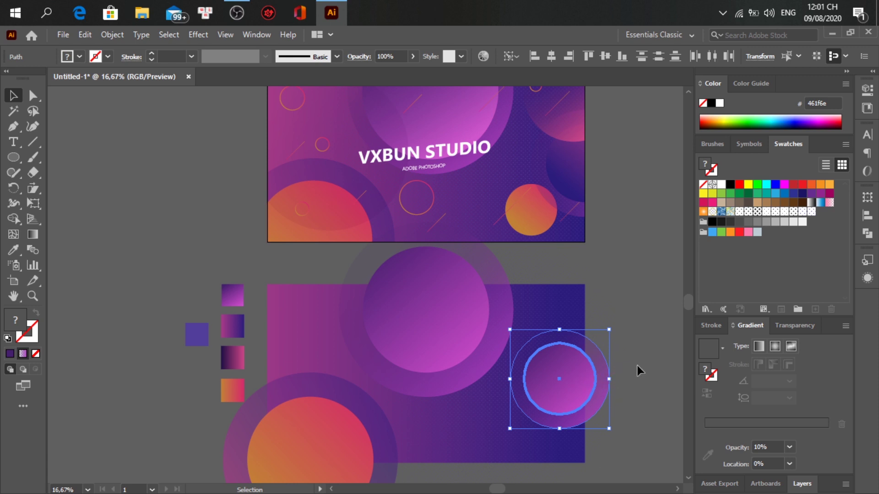
Step: Move the small purple circle pair slightly lower along the banner's right edge
left_click(637, 367)
left_click_drag(585, 370, 584, 382)
key("v")
left_click(587, 374)
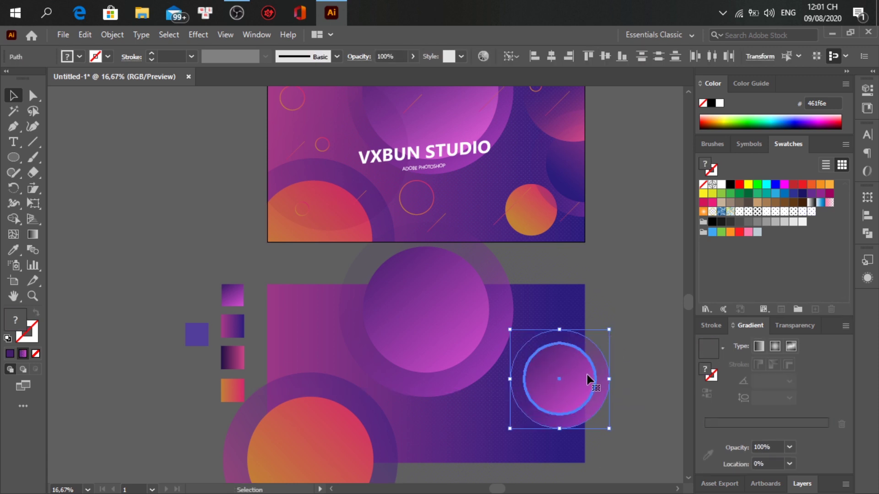
left_click(649, 375)
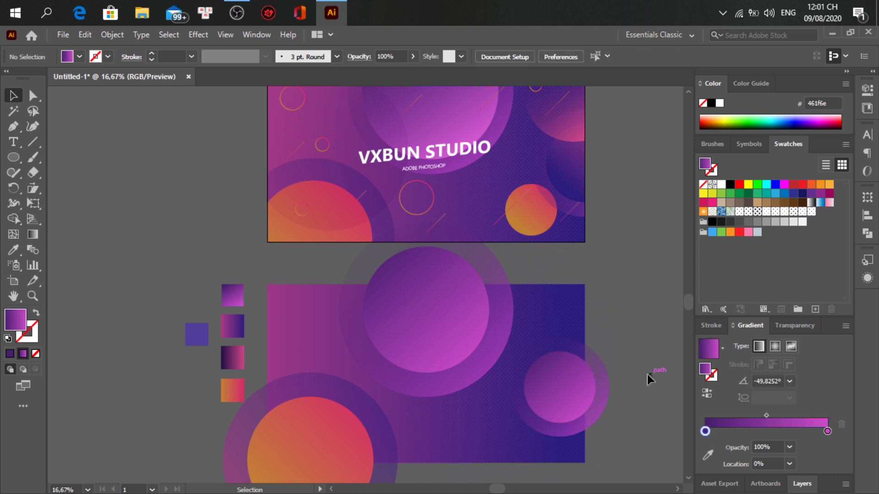
Step: Sample the blue-magenta gradient from the reference banner's lower-right blue circle onto the small inner circle at the banner's right edge
key("a")
key("v")
left_click(588, 395)
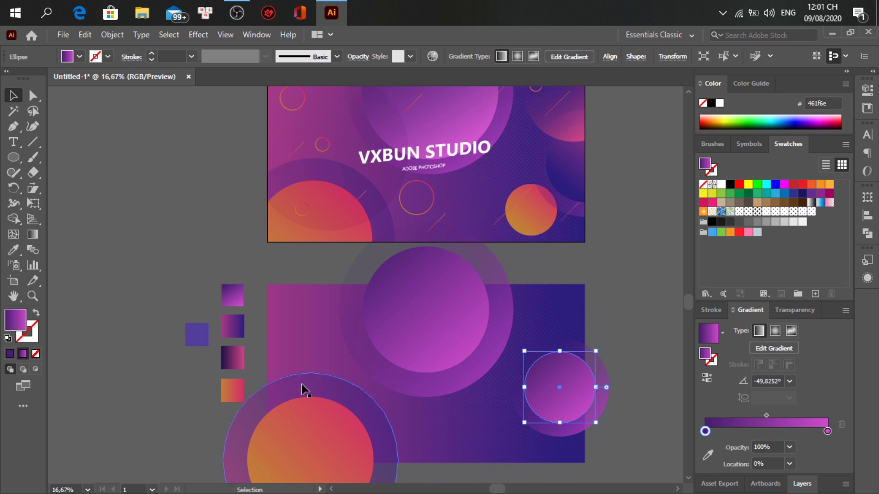
key("i")
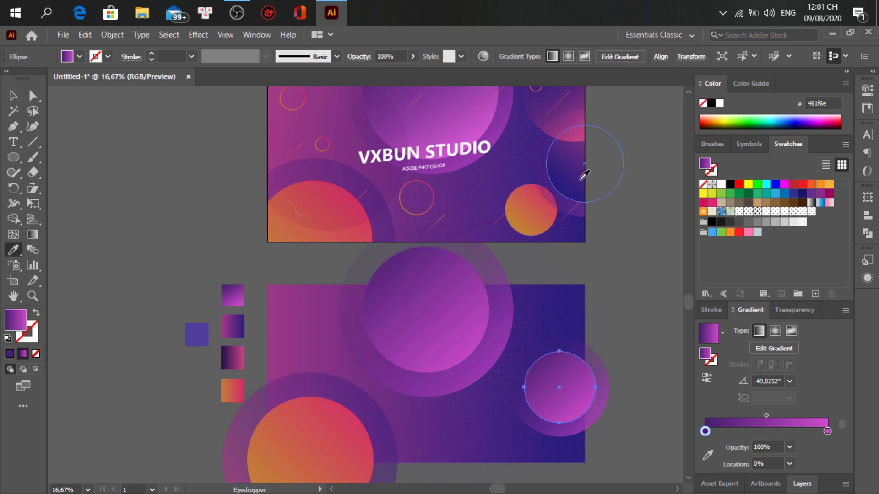
left_click(582, 178)
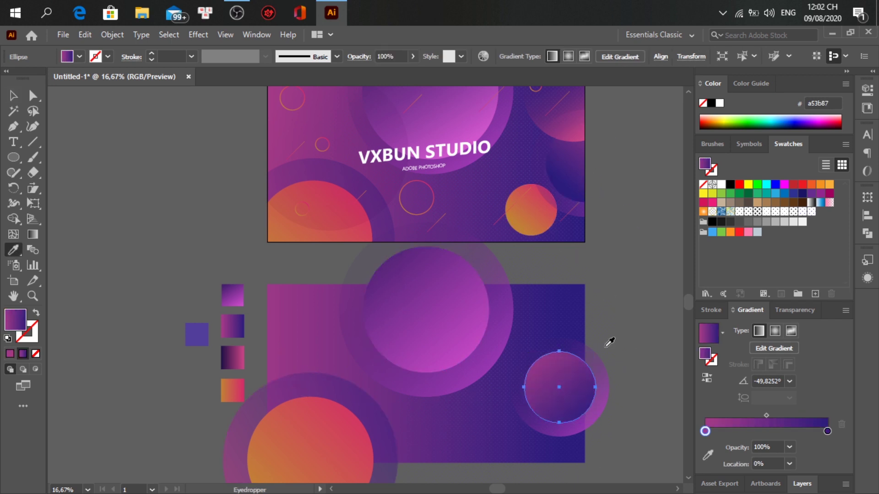
Step: Run the small inner circle's gradient diagonally from blue at its lower left to magenta beyond its upper-right edge
key("g")
mouse_move(534, 415)
left_mouse_down()
mouse_move(575, 355)
mouse_move(587, 356)
left_mouse_up()
left_click(705, 394)
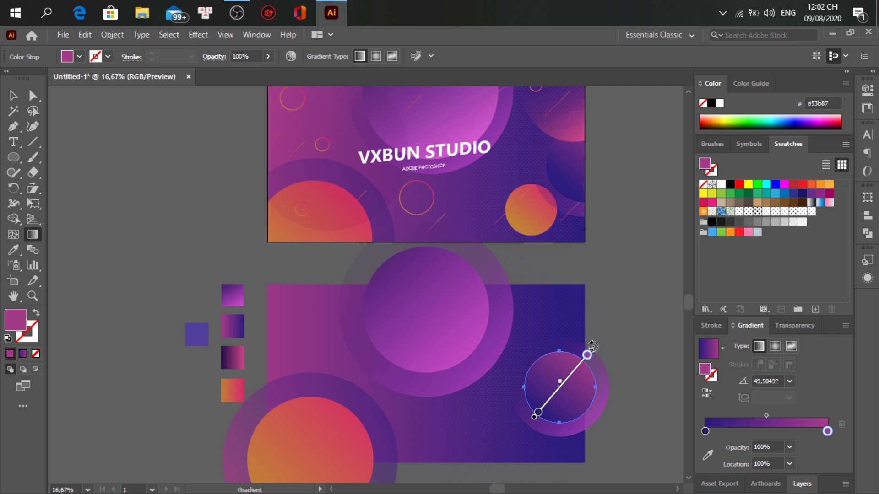
left_click_drag(593, 360, 611, 338)
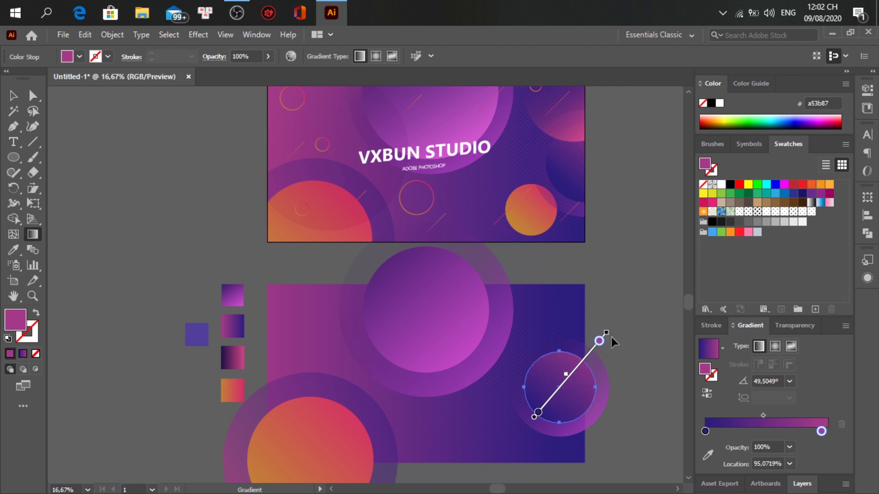
left_click_drag(600, 339, 625, 306)
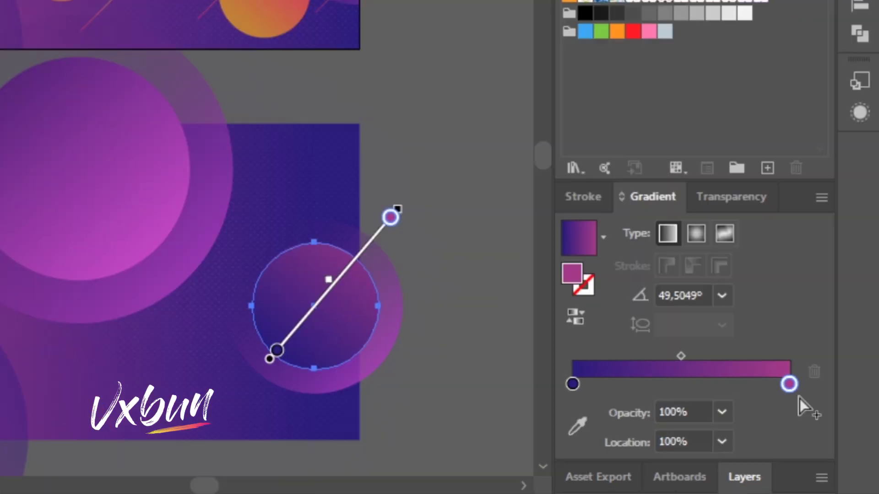
key("v")
Step: Examine the hex colour and opacity of the magenta and blue gradient stops on the small inner circle
double_click(766, 356)
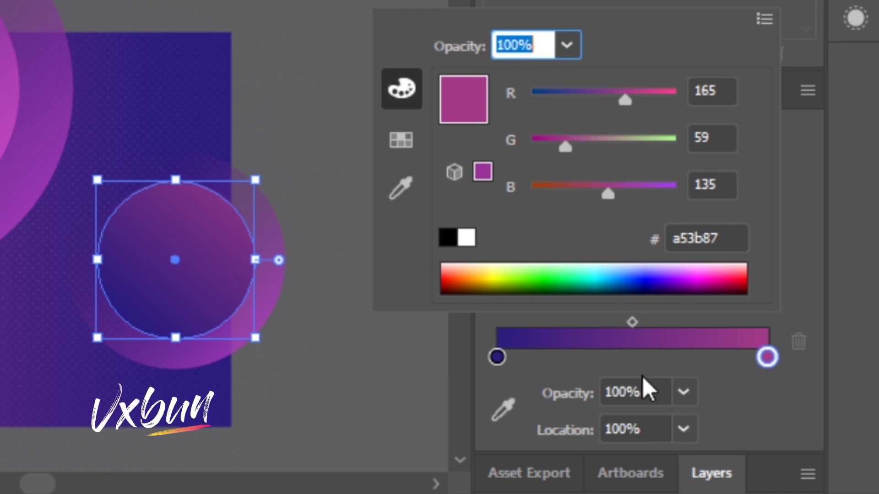
left_click(495, 357)
left_click(495, 357)
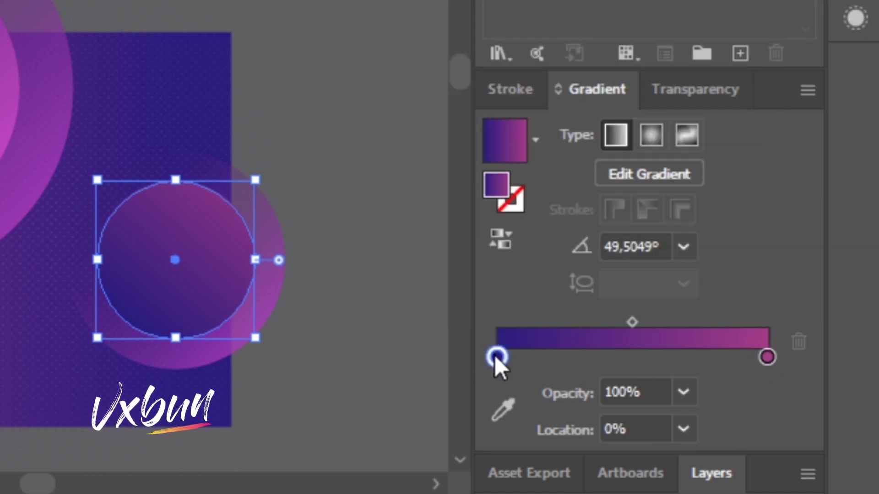
double_click(496, 357)
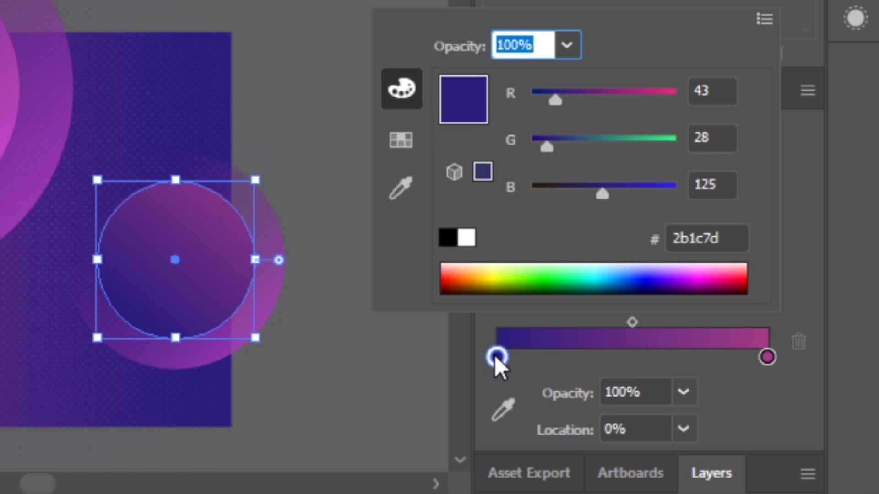
left_click(414, 366)
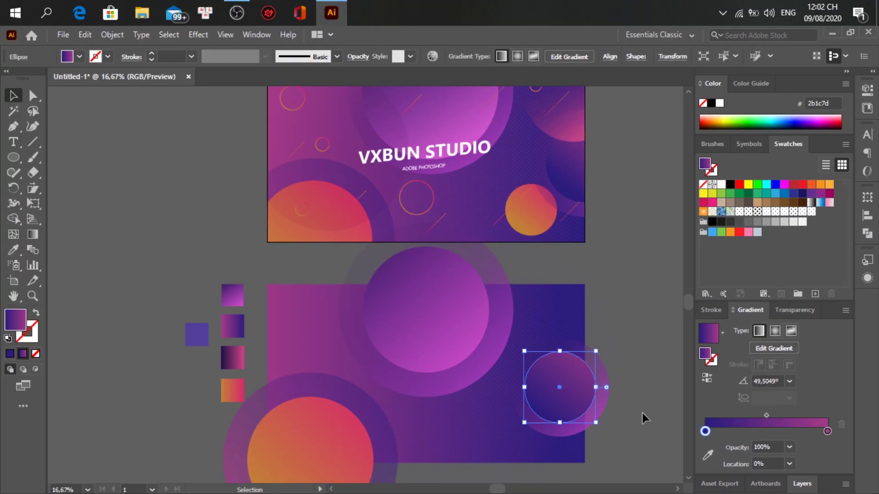
Step: Set the small outer ring's gradient to about -25° toward the lower right, with its magenta stop at about 90%
scroll(357, 316, "down", 1)
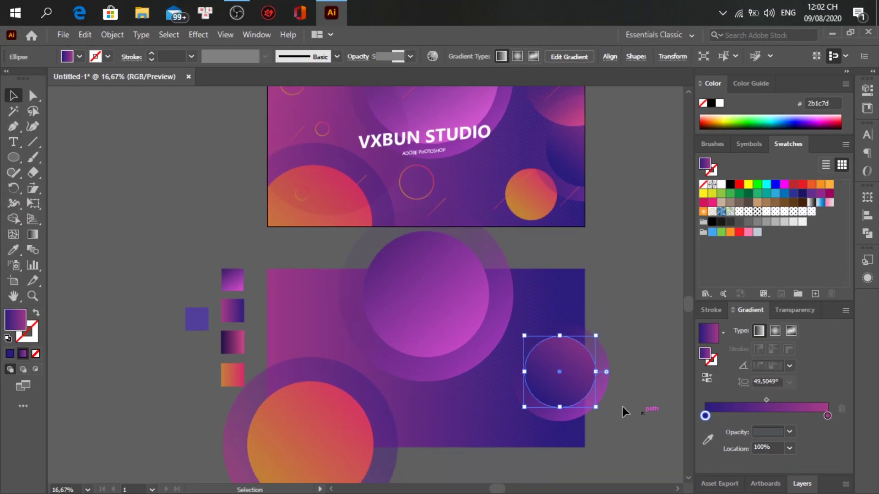
left_click(642, 414)
left_click(585, 408)
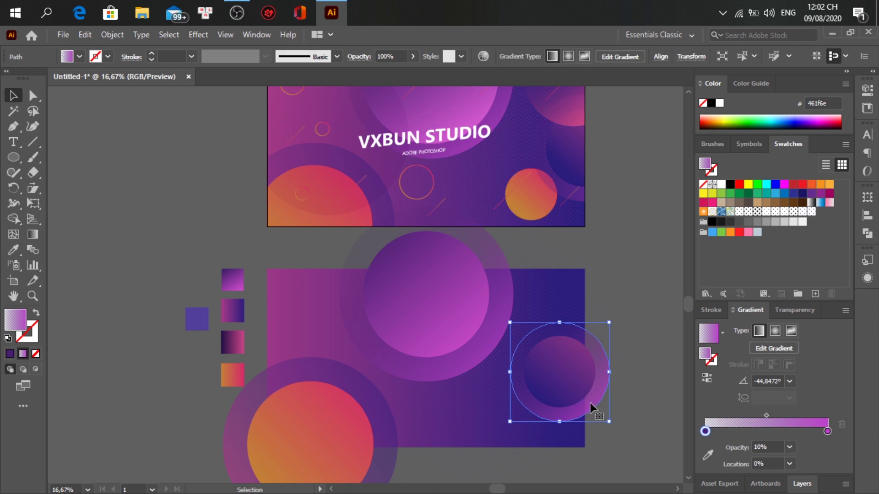
key("g")
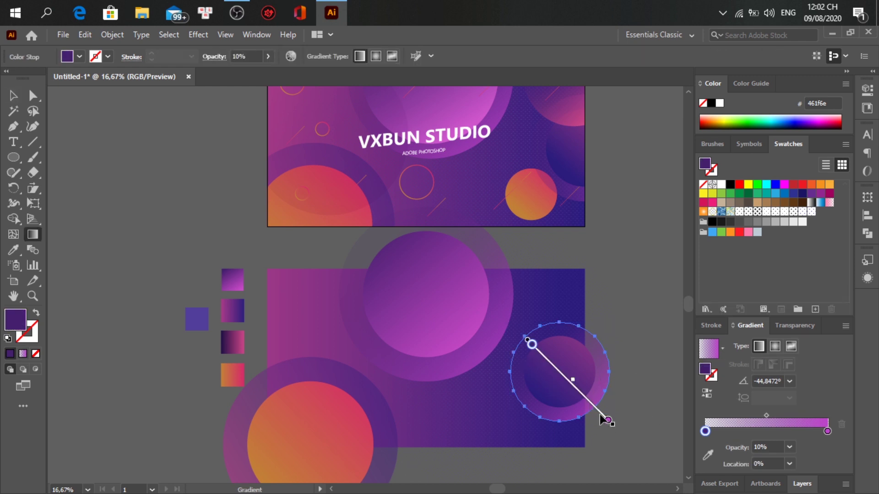
left_click_drag(608, 419, 601, 413)
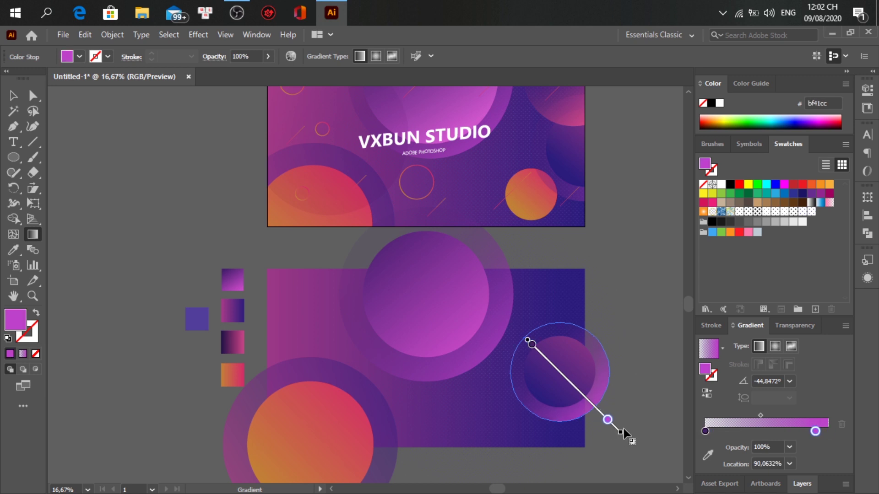
left_click_drag(509, 349, 640, 410)
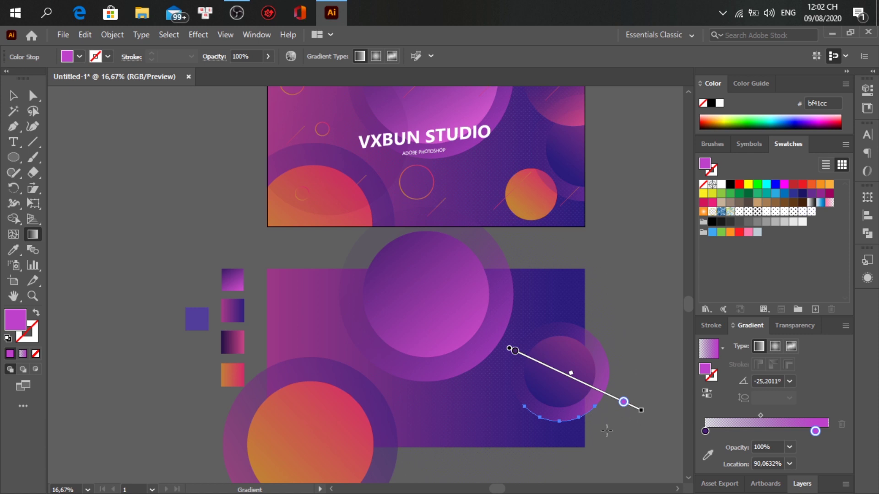
key("v")
left_click(663, 428)
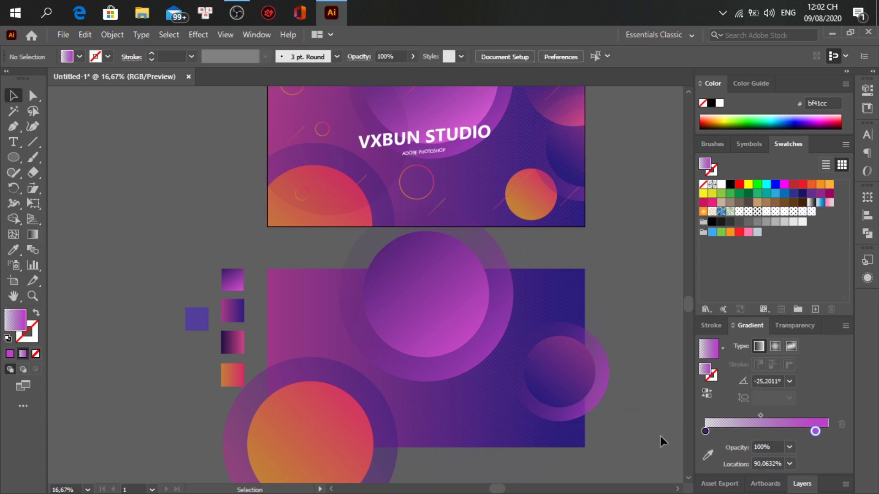
Step: Duplicate the large orange circle to the banner's lower-right area and scale the copy down to a little over one third
scroll(658, 441, "up", 1)
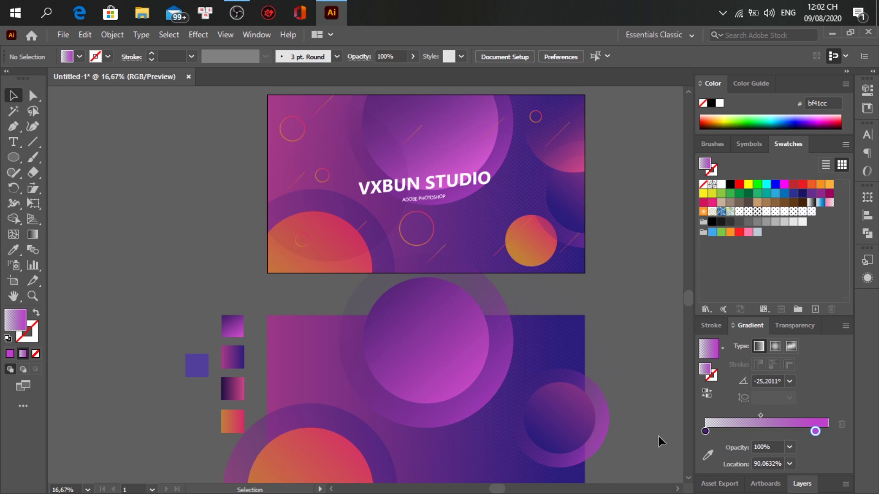
scroll(658, 436, "down", 1)
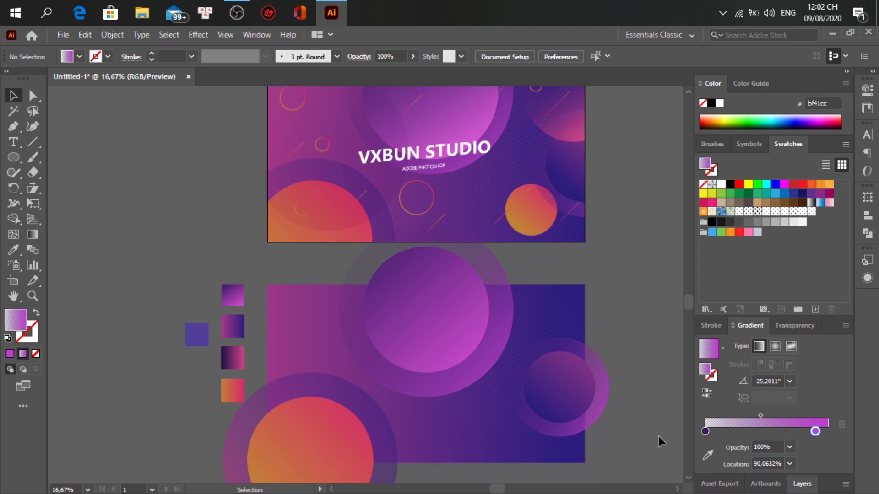
left_click(353, 449)
left_click_drag(352, 449, 542, 420)
left_click_drag(560, 369, 530, 387)
left_click_drag(512, 438, 521, 424)
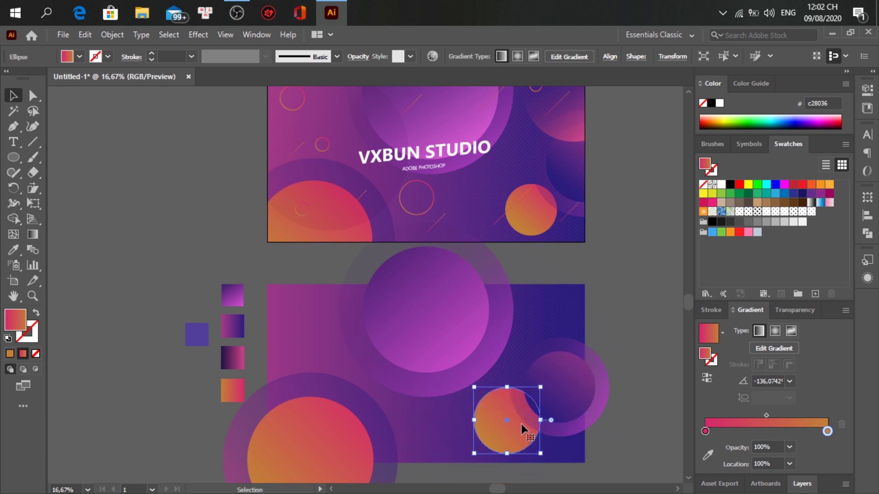
left_click_drag(474, 387, 484, 397)
left_click_drag(512, 427, 513, 430)
Step: Duplicate the small orange circle to the banner's upper-right corner at about twice the size and sample the reference circle's translucent pink gradient
key("alt+shift")
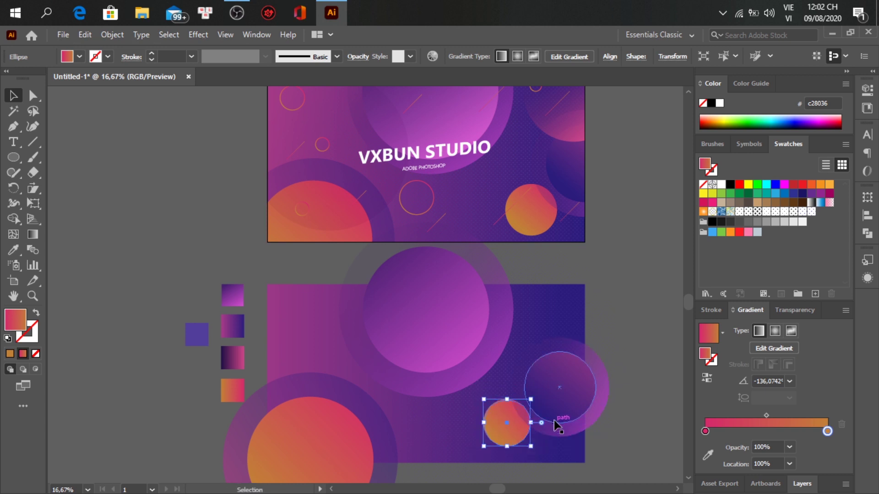
left_click_drag(511, 442, 587, 334)
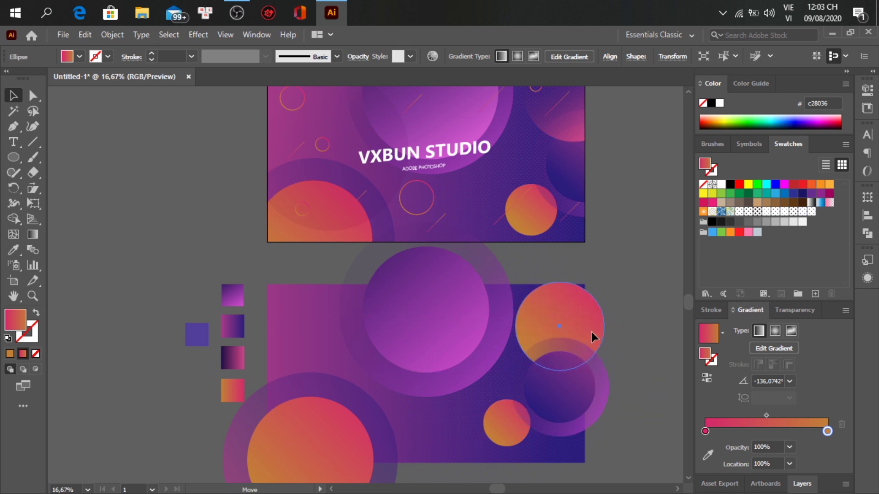
scroll(612, 331, "up", 3)
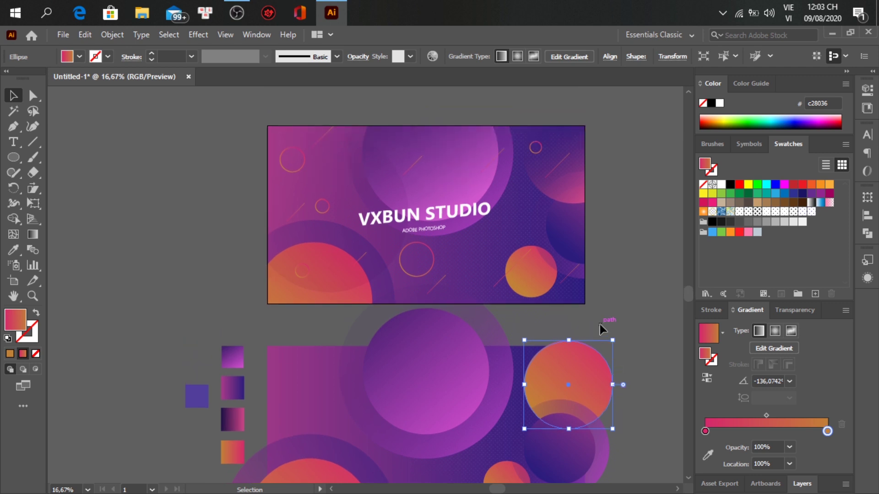
key("i")
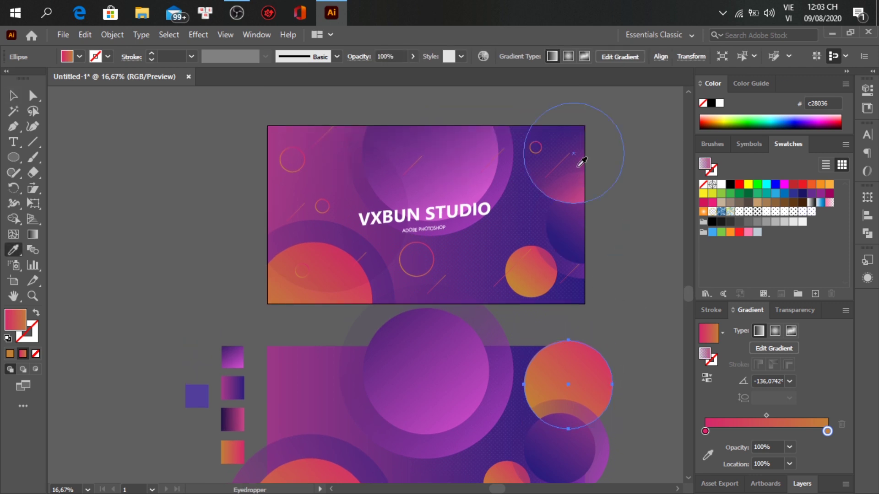
left_click(580, 172)
Step: Run the upper-right circle's gradient at about -50° from dark at its upper left to pink at its lower-right edge
scroll(639, 206, "down", 4)
key("g")
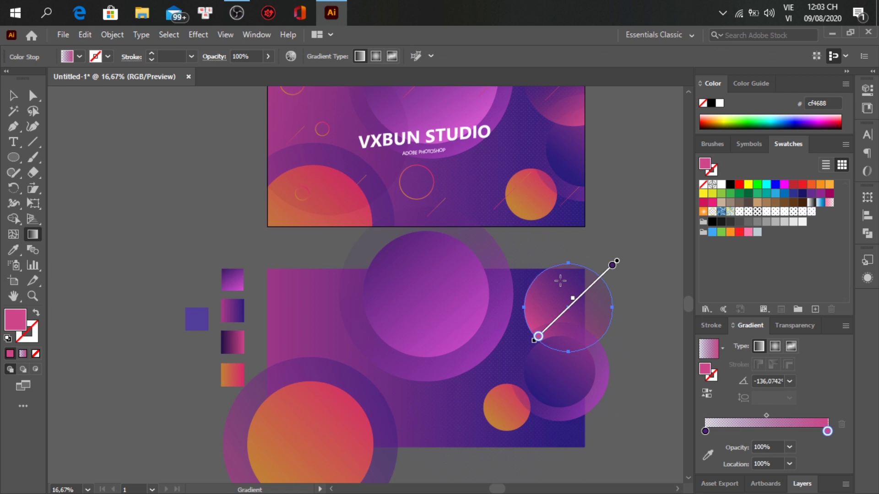
left_click_drag(539, 270, 594, 338)
scroll(621, 317, "up", 4)
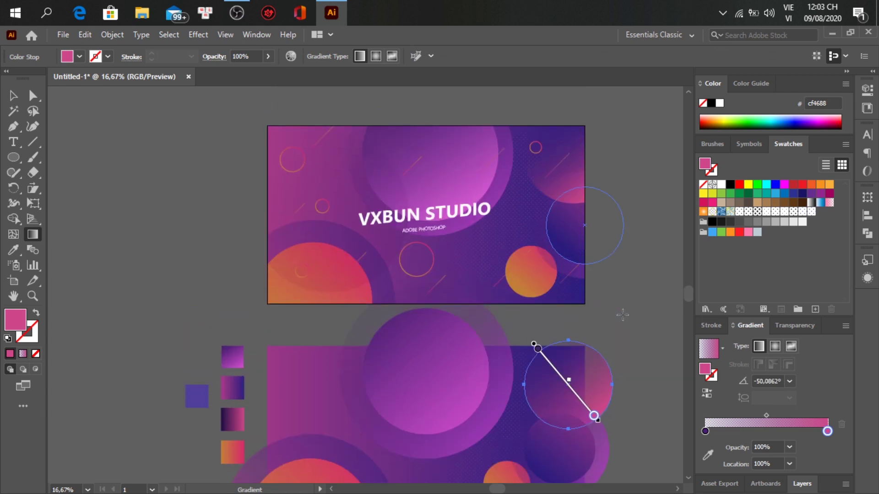
scroll(608, 426, "up", 2)
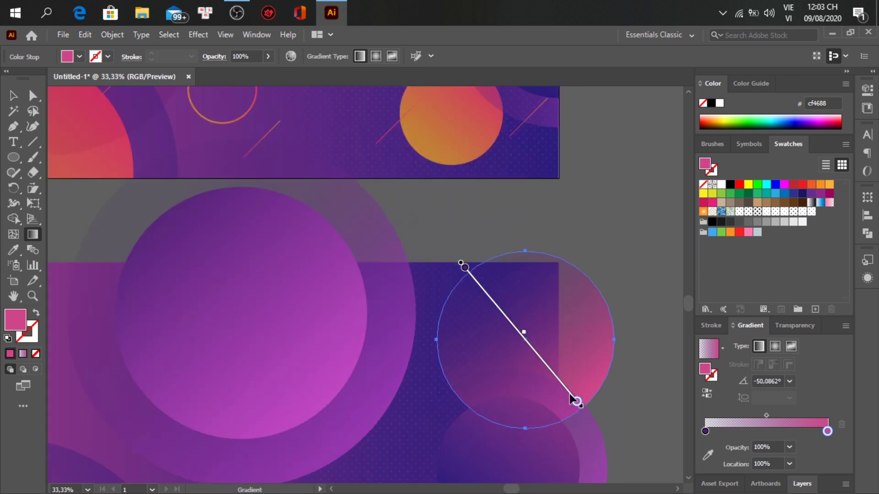
left_click_drag(577, 402, 569, 393)
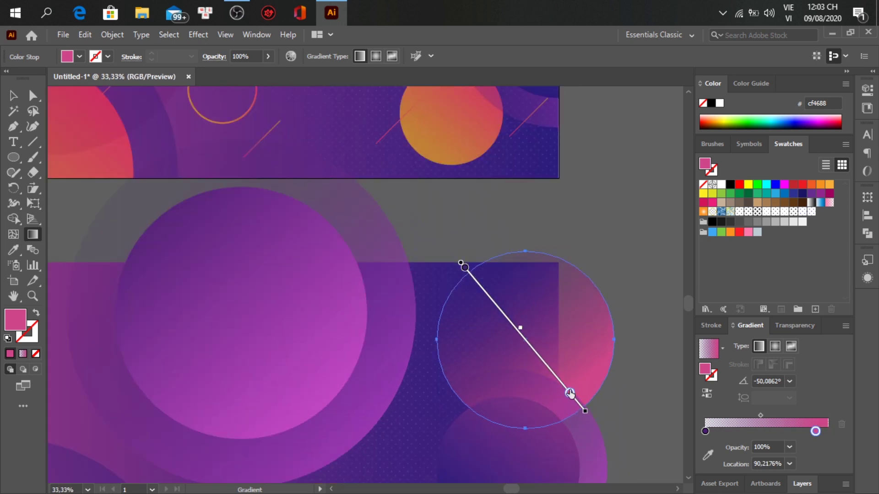
left_click_drag(570, 393, 582, 408)
scroll(587, 417, "down", 2)
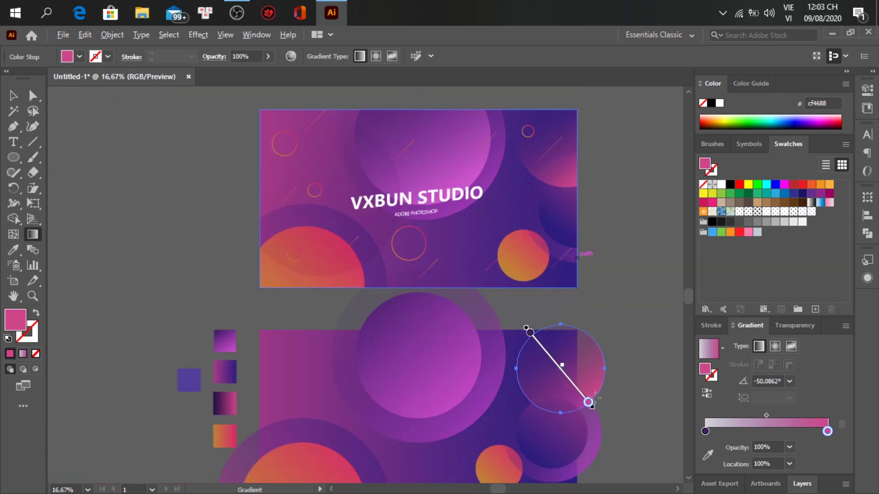
key("v")
left_click(635, 354)
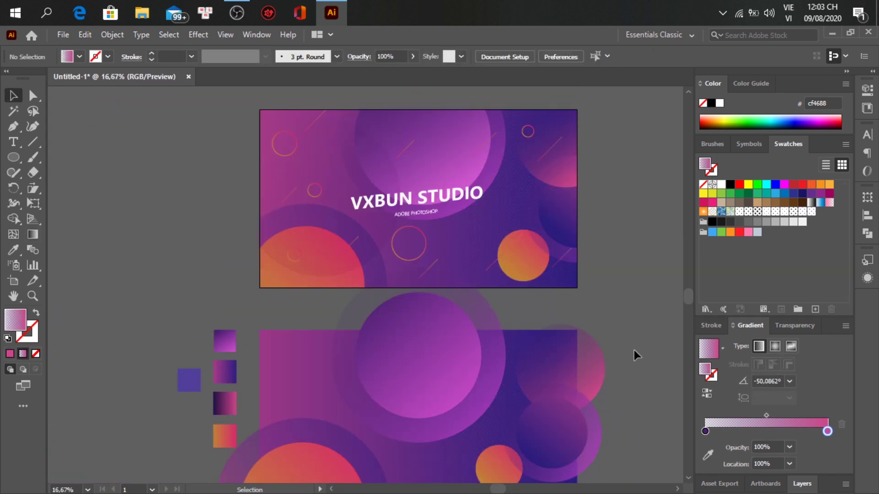
Step: Shift the pink translucent circle slightly right and bring it forward in the stacking order
scroll(633, 350, "down", 1)
left_click_drag(582, 349, 590, 351)
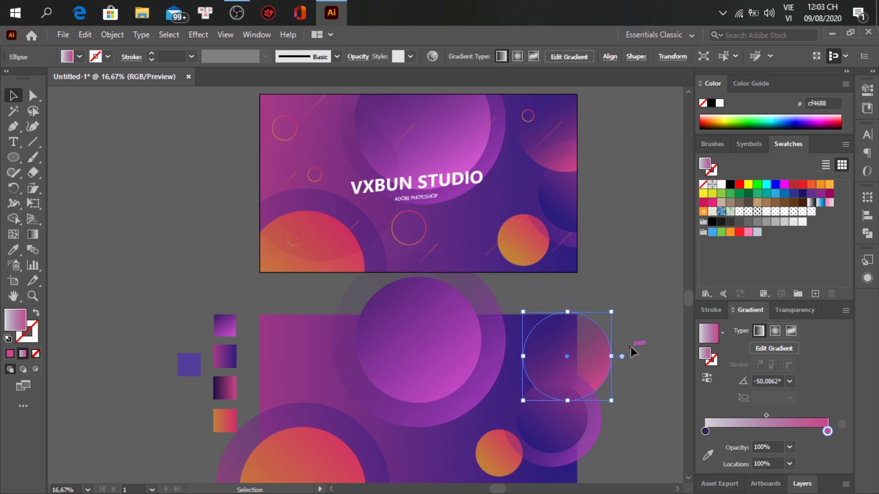
right_click(579, 364)
mouse_move(680, 300)
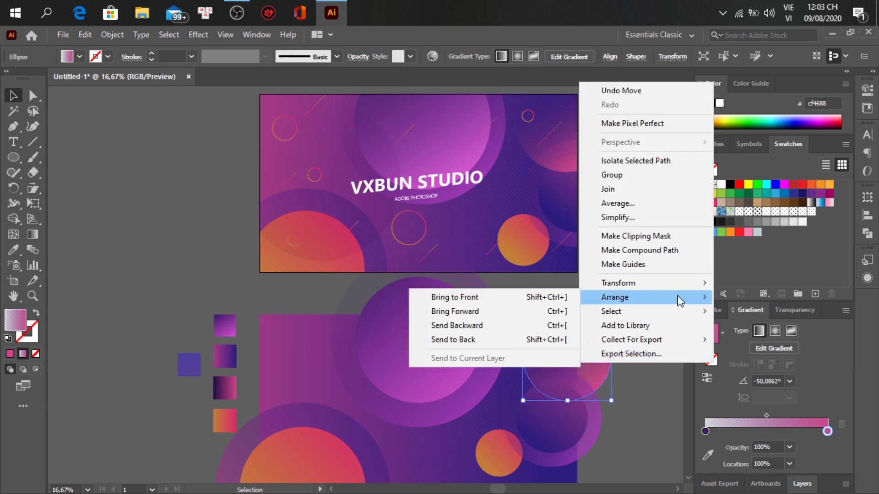
left_click(554, 310)
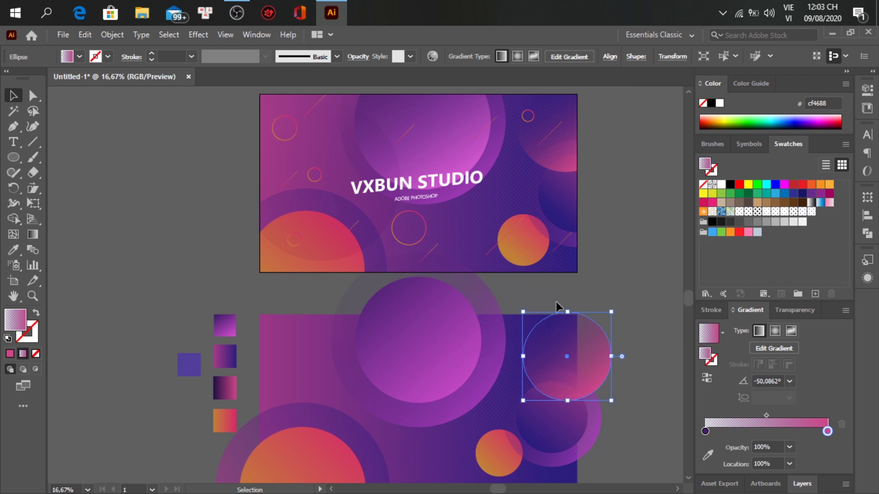
left_click(649, 355)
Step: Try repositioning the pink gradient stop near the small orange circle's upper-right edge
scroll(458, 414, "down", 3)
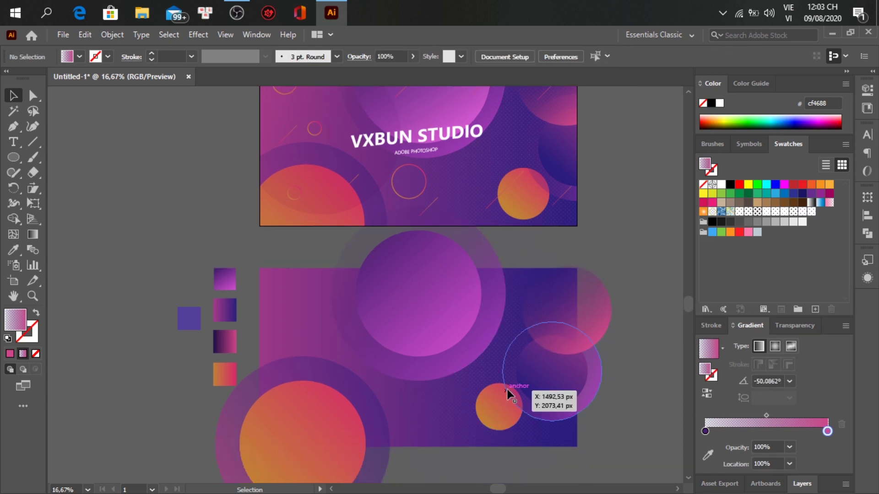
scroll(508, 389, "up", 1)
scroll(540, 301, "down", 3)
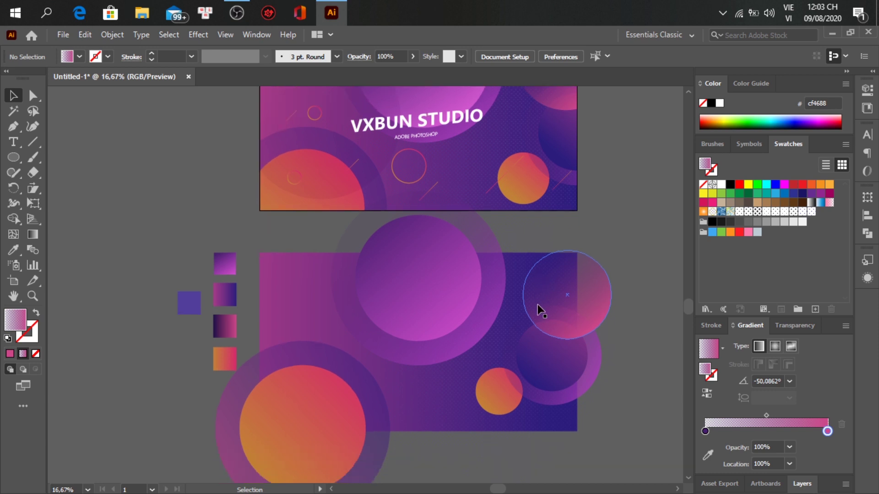
left_click(486, 389)
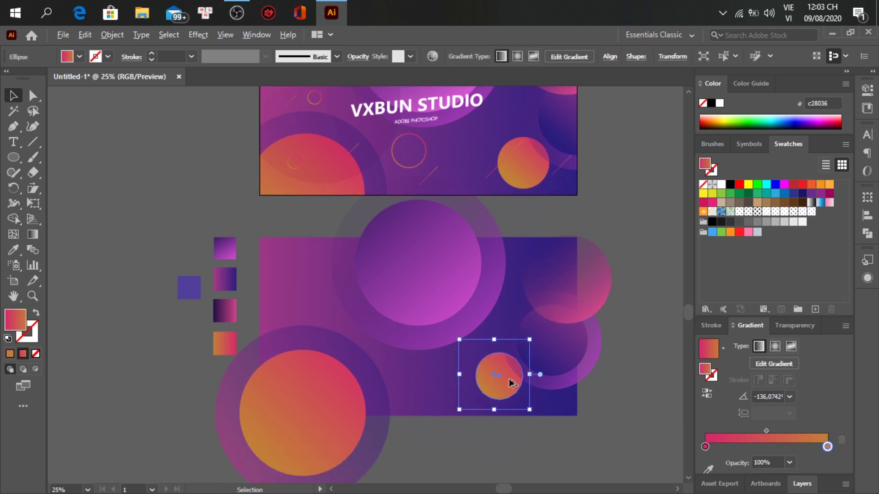
scroll(510, 384, "up", 1)
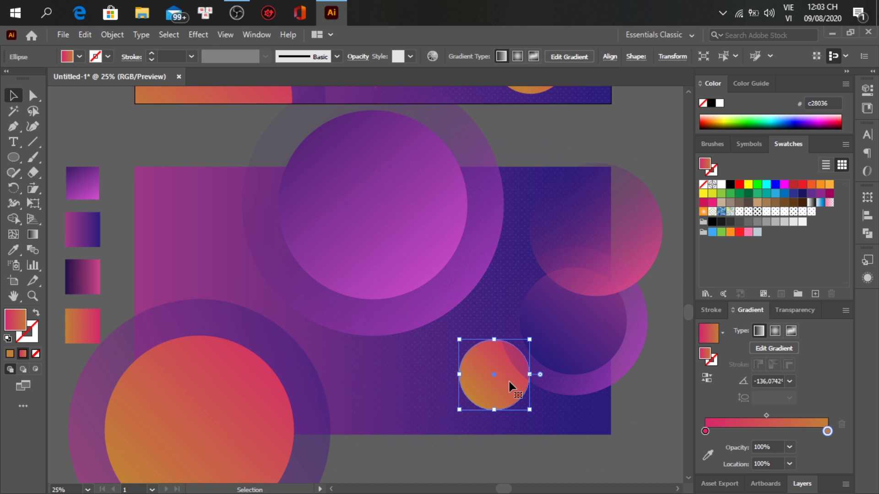
key("g")
mouse_move(529, 342)
left_mouse_down()
mouse_move(522, 357)
mouse_move(529, 344)
left_mouse_up()
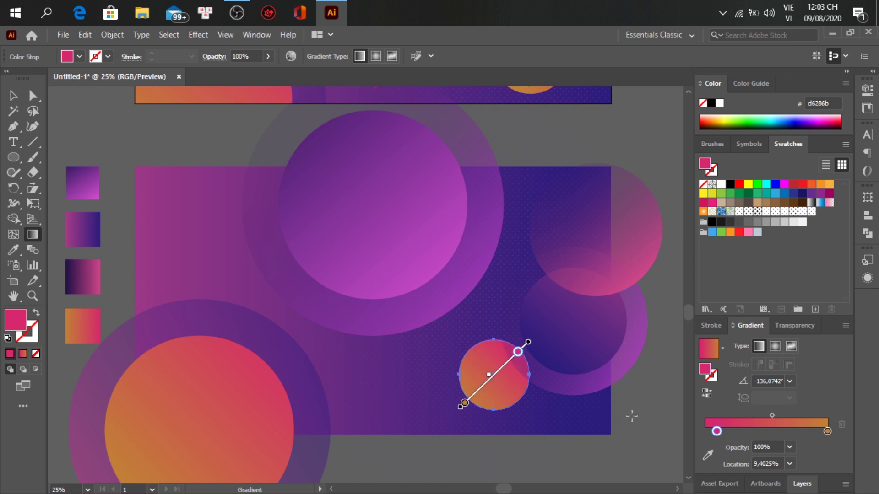
left_click_drag(519, 352, 527, 345)
scroll(540, 343, "up", 4)
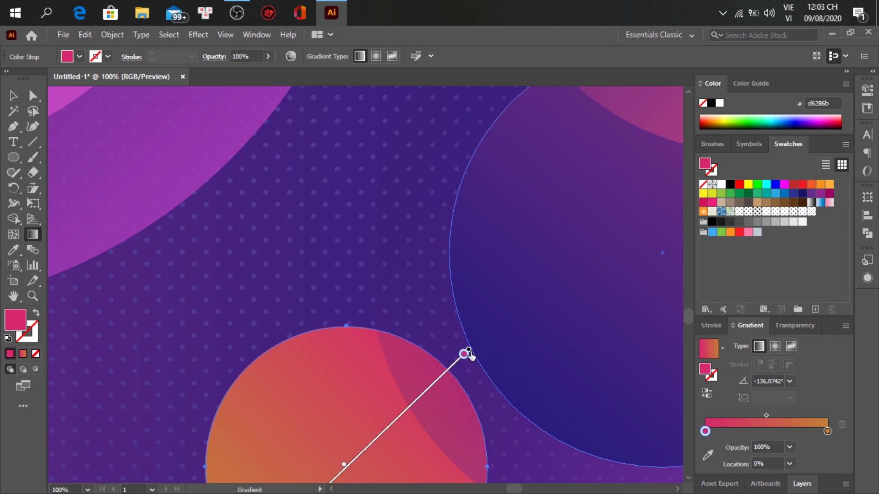
scroll(495, 372, "down", 7)
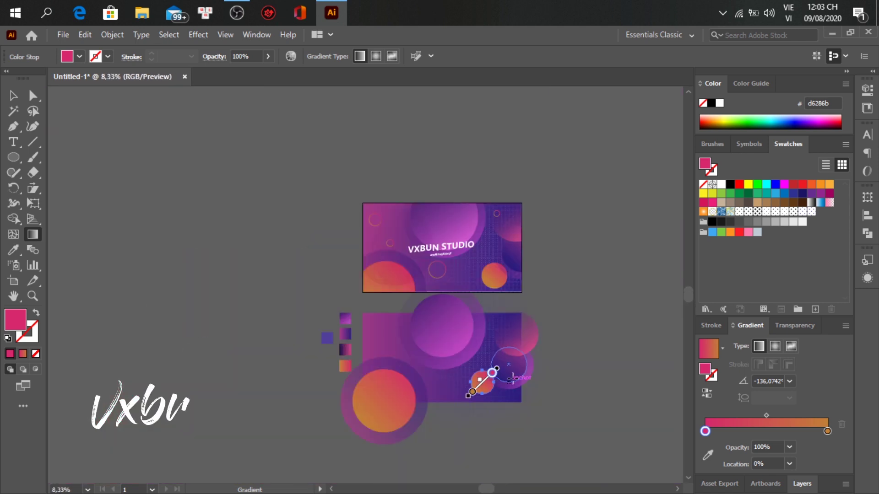
scroll(512, 379, "up", 2)
scroll(524, 381, "up", 1)
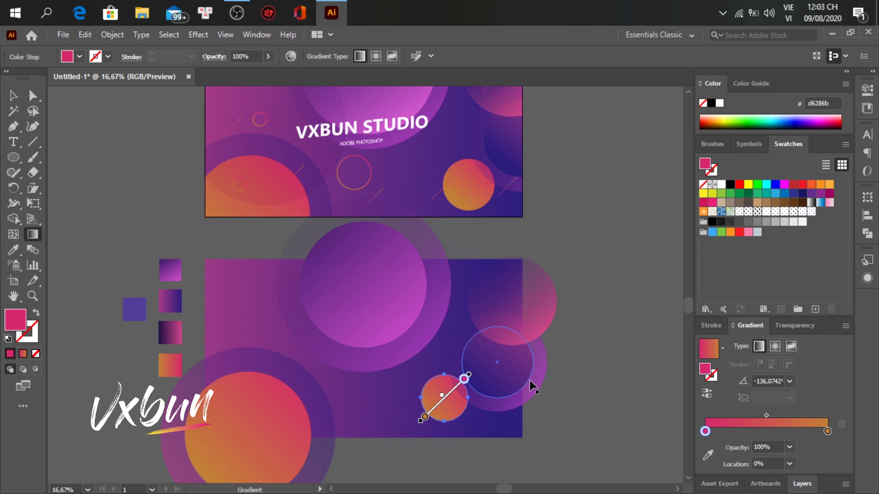
key("v")
left_click(595, 364)
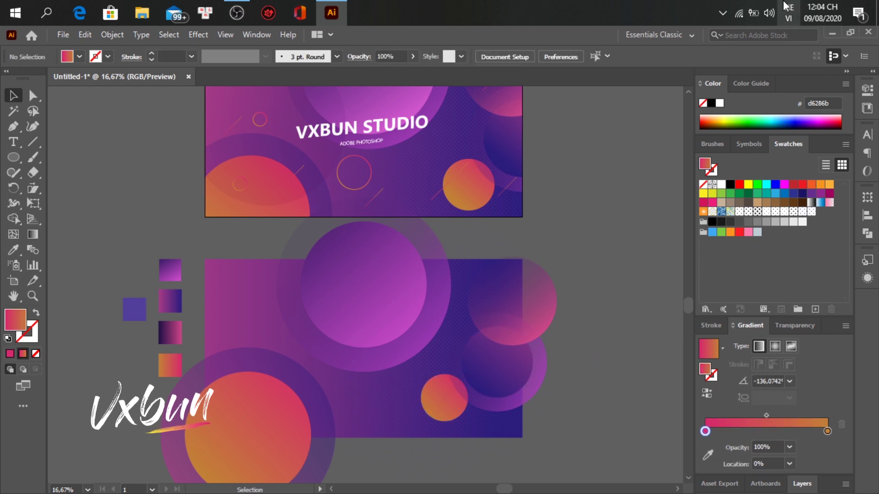
Step: Duplicate the pink translucent circle over the banner's upper-left area and enlarge the copy to nearly twice its size
scroll(624, 325, "up", 2)
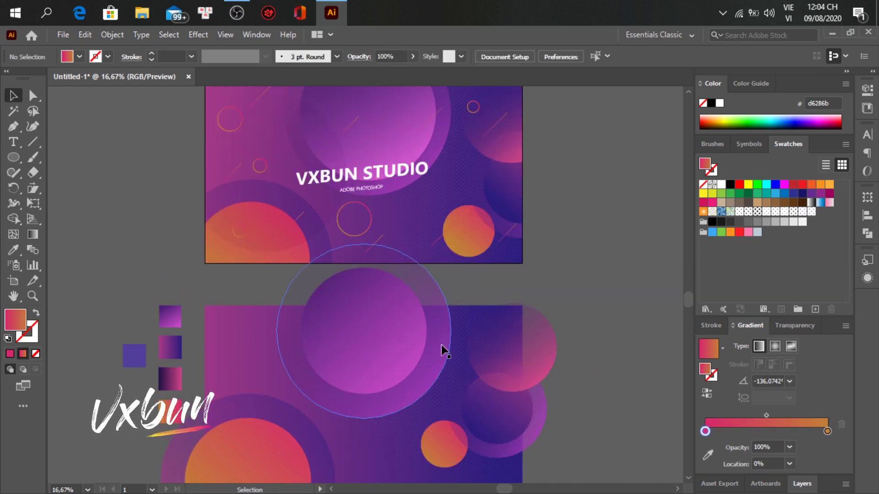
scroll(396, 339, "up", 1)
scroll(395, 328, "down", 2)
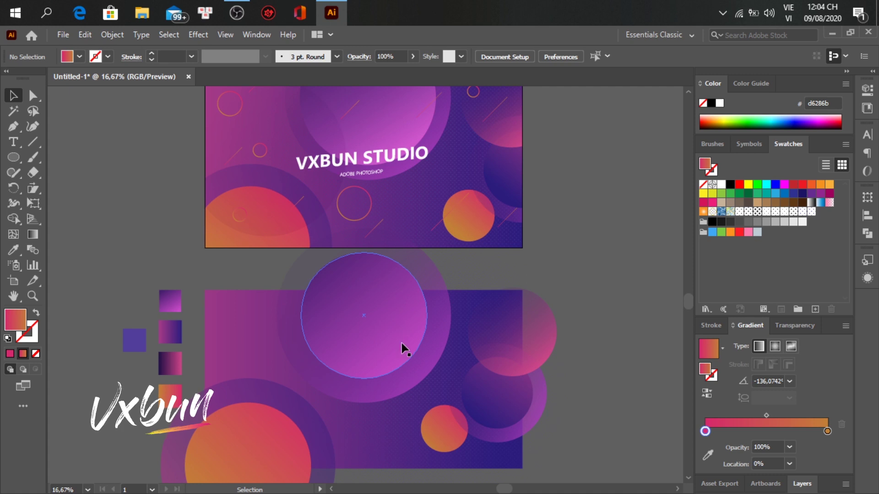
scroll(403, 348, "down", 1)
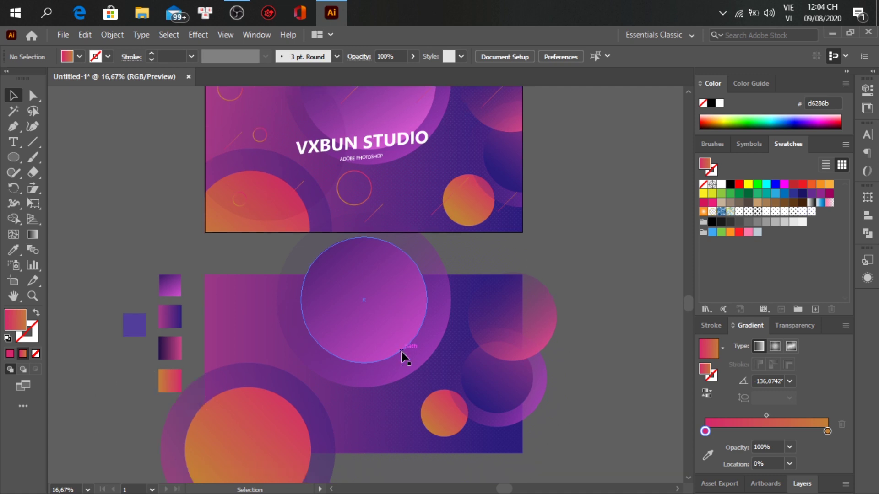
left_click(545, 336)
left_click_drag(535, 323, 301, 377)
left_click_drag(318, 412, 302, 392)
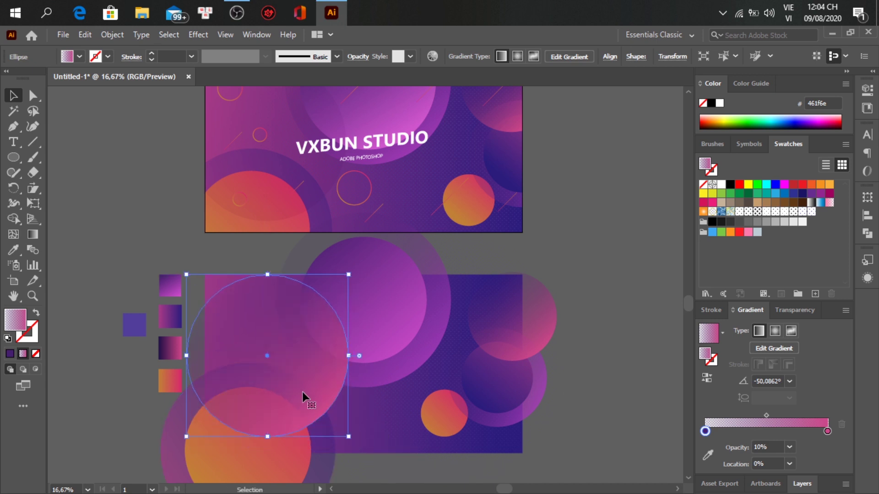
Step: Sample the reference banner's faint translucent purple circle onto the enlarged copy with the Eyedropper
scroll(245, 372, "up", 1)
key("i")
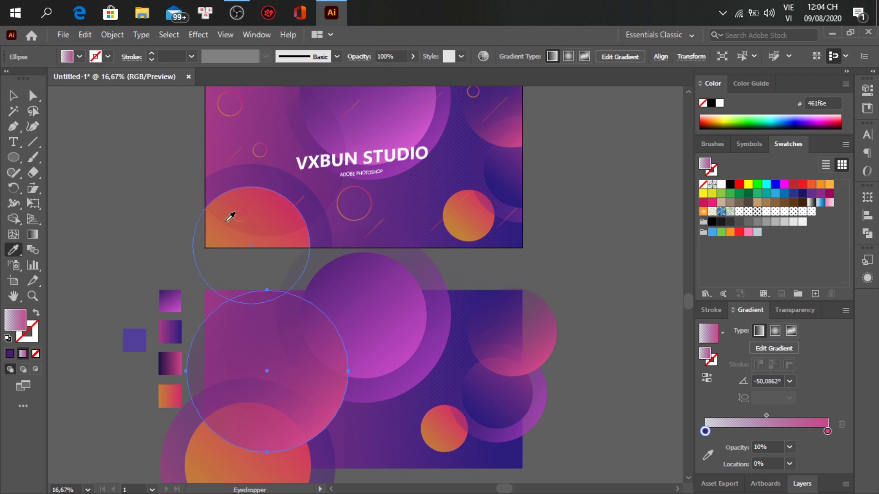
left_click(293, 150)
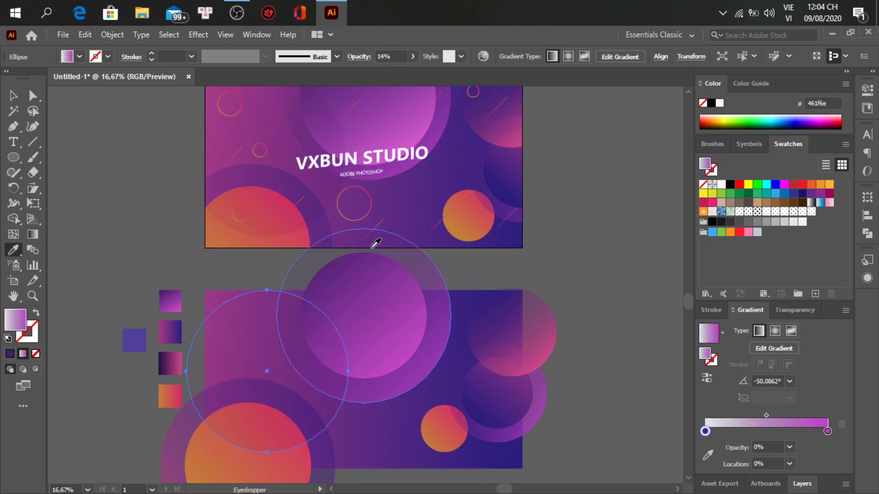
key("v")
Step: Inspect the large faint circle's blend mode and opacity as well as the opacity of both its gradient stops
left_click(353, 57)
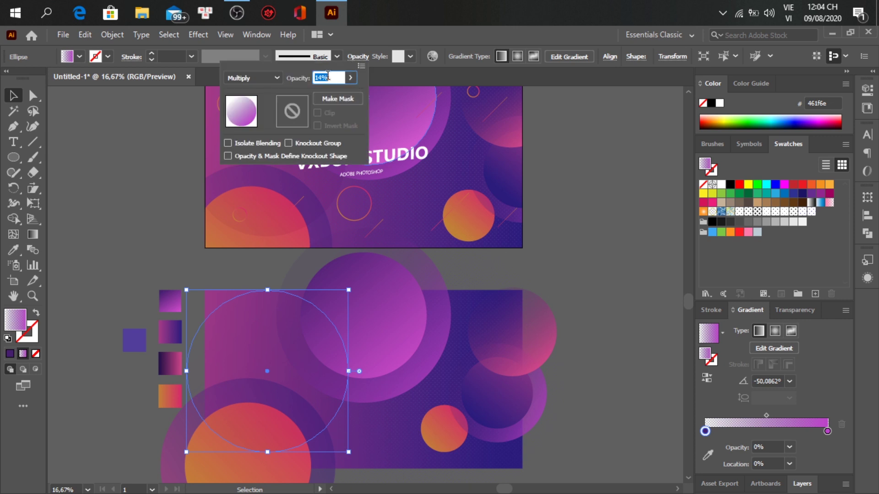
left_click(274, 79)
left_click(266, 120)
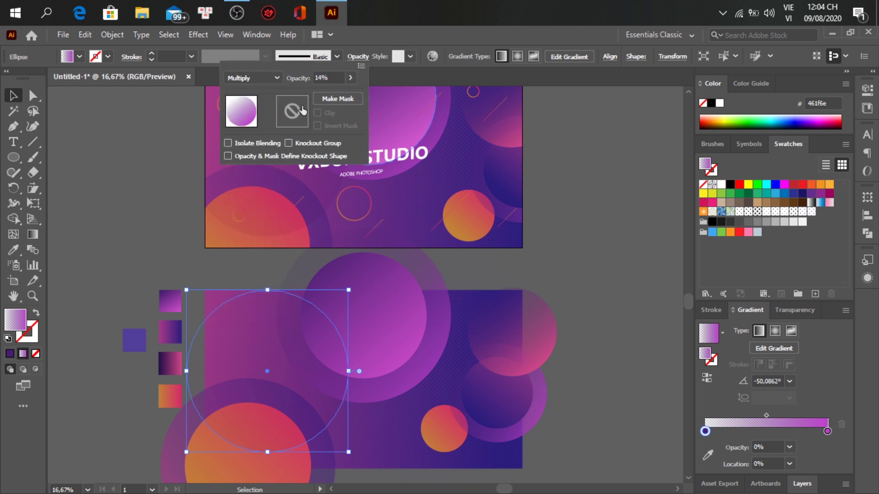
left_click(339, 76)
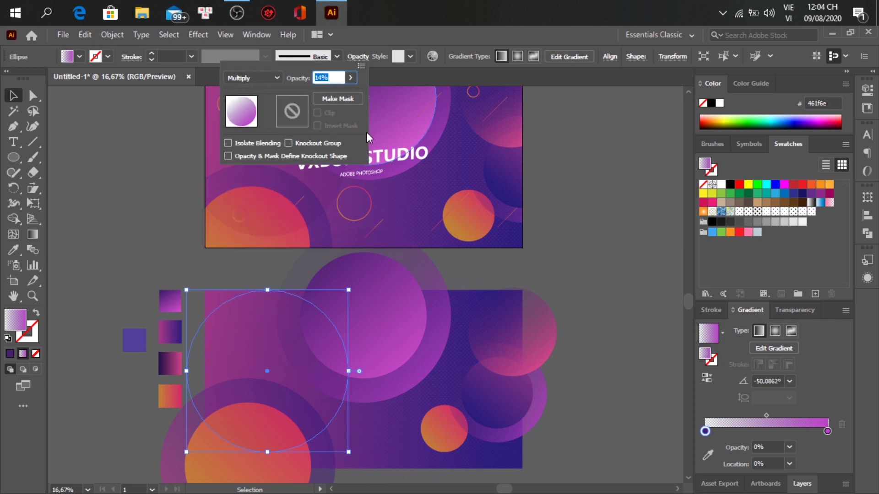
key("Return")
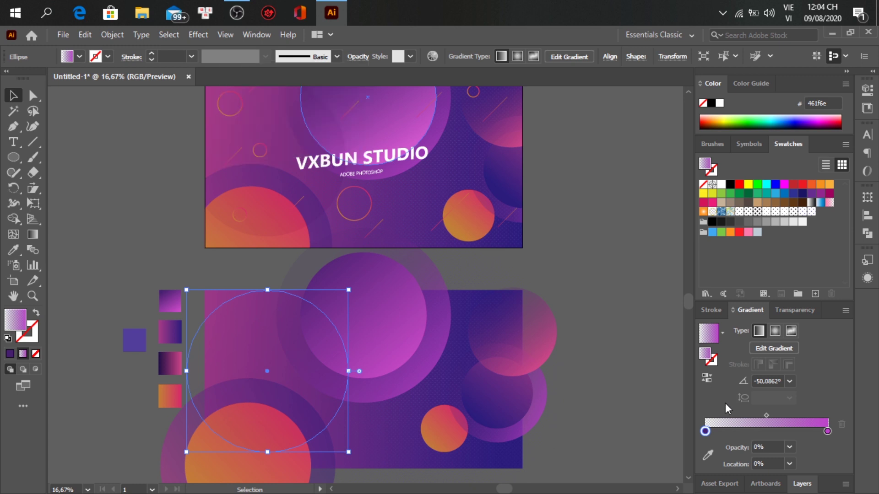
left_click(759, 447)
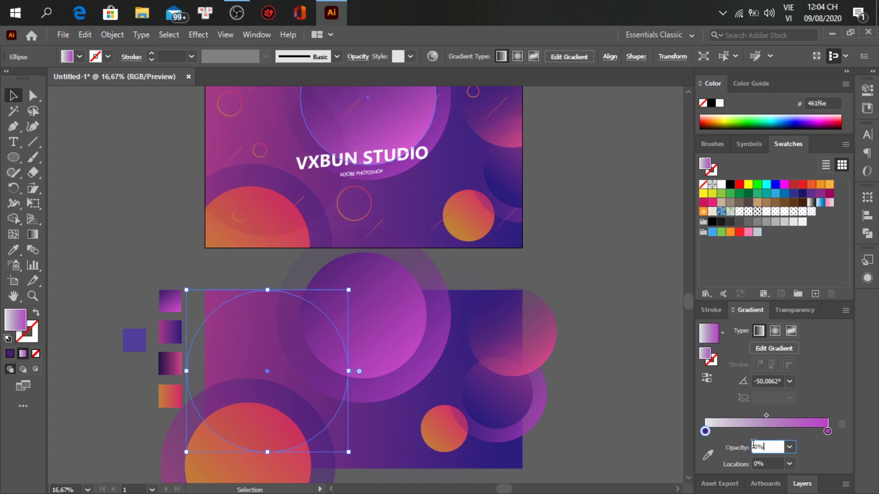
left_click(828, 432)
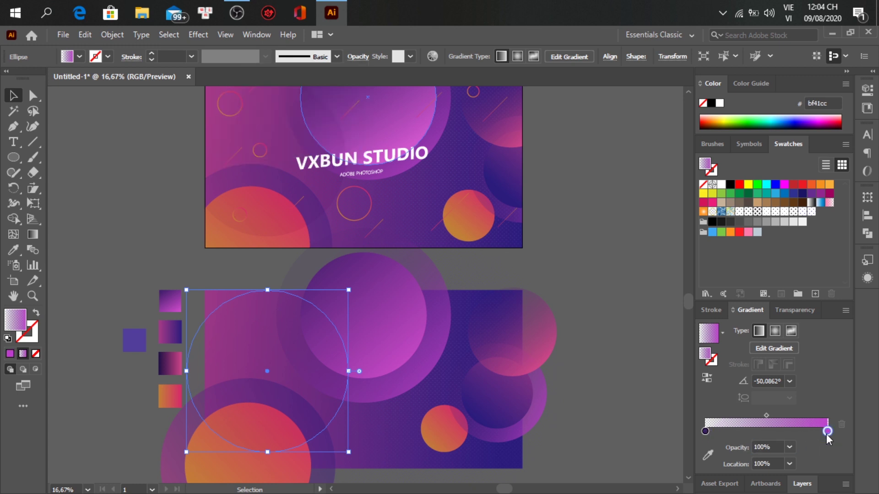
left_click(773, 446)
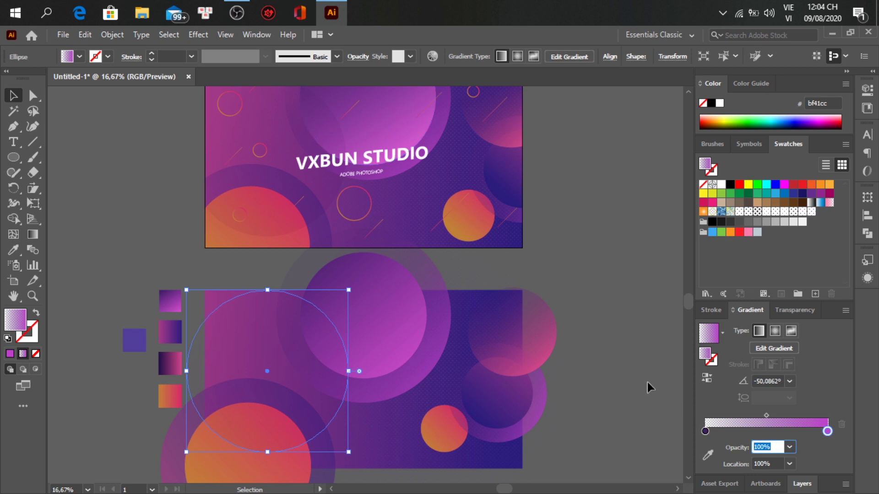
key("Return")
left_click(575, 251)
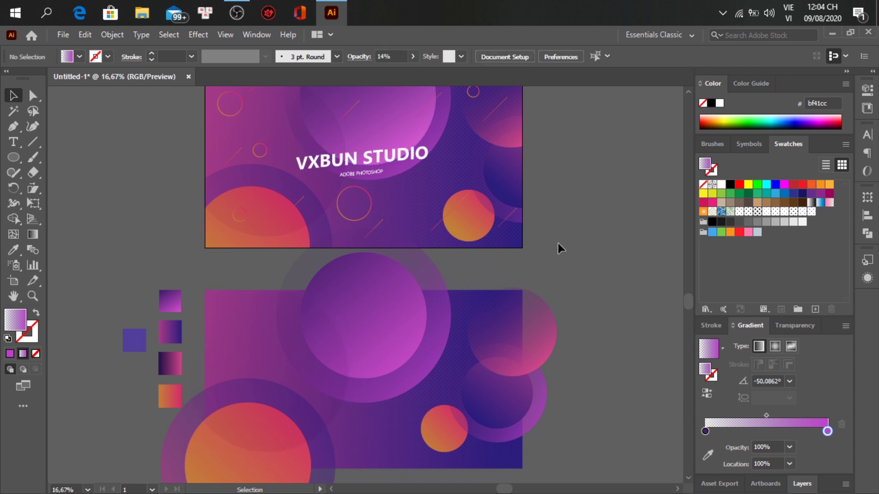
Step: Duplicate the small orange circle to the banner's upper-left corner, swap its fill and stroke, and scale it to about three quarters
scroll(568, 425, "down", 2)
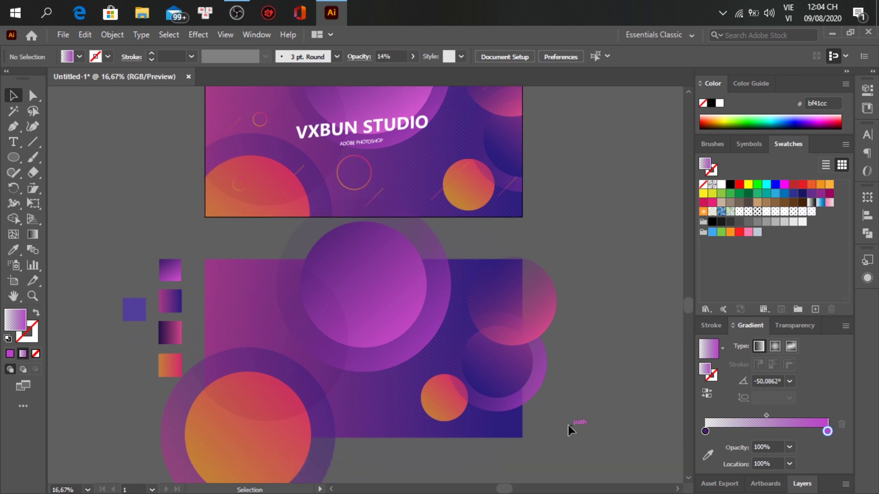
scroll(569, 428, "up", 3)
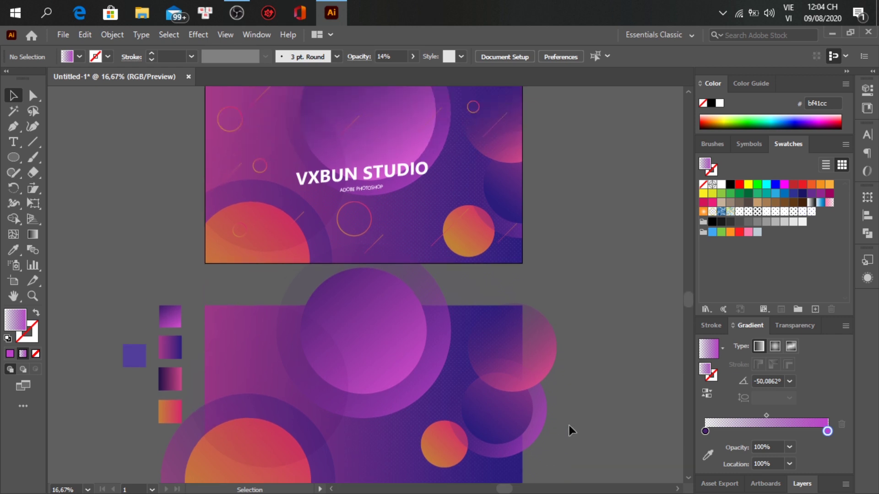
scroll(568, 424, "down", 2)
mouse_move(452, 424)
left_mouse_down()
mouse_move(458, 414)
mouse_move(215, 315)
mouse_move(248, 325)
left_mouse_up()
left_click(36, 313)
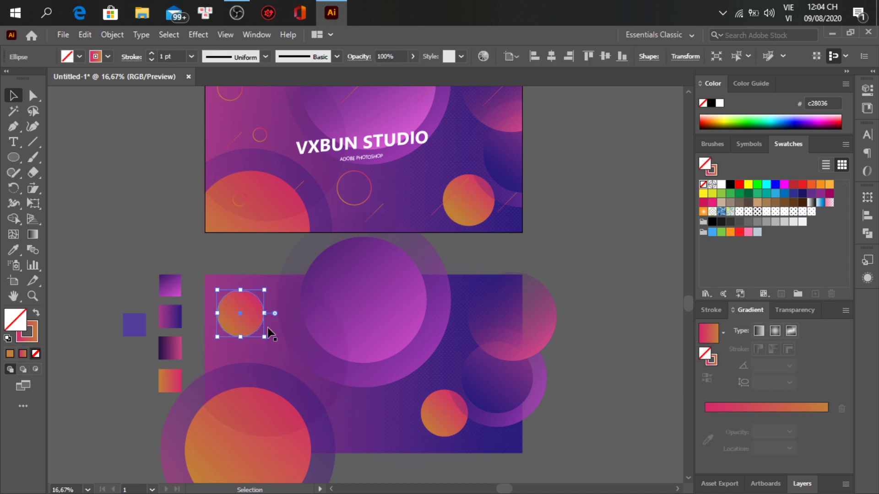
left_click_drag(264, 337, 257, 337)
Step: Set the orange-pink outline ring's stroke weight to 5 pt
scroll(250, 339, "up", 2)
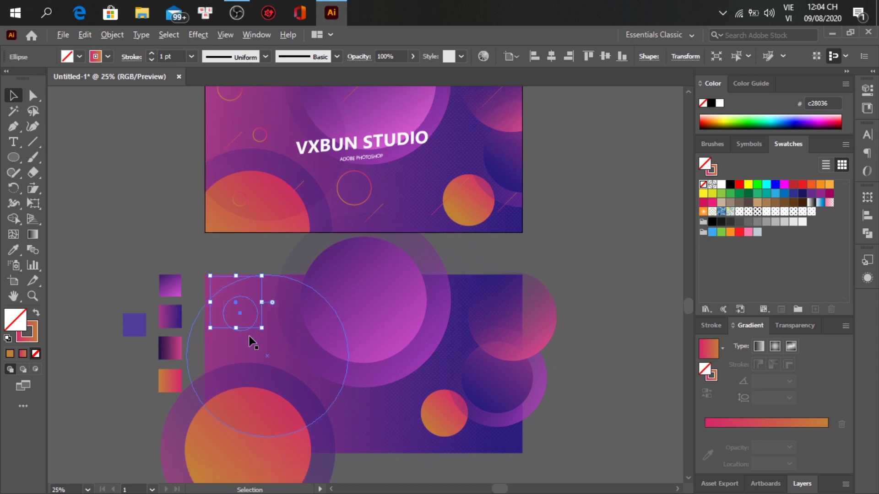
scroll(176, 58, "up", 1)
left_click(186, 176)
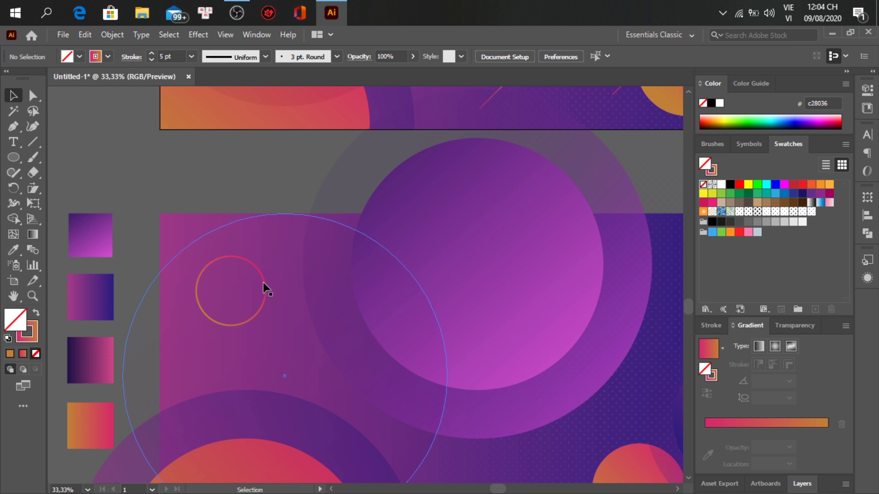
scroll(285, 260, "down", 2)
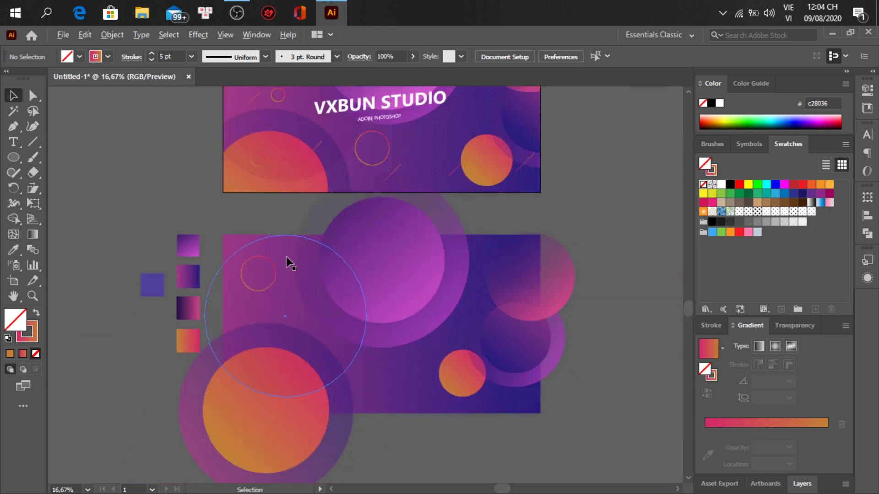
Step: Bring the large faint translucent circle surrounding the outline ring to the front of the stacking order
left_click(274, 279)
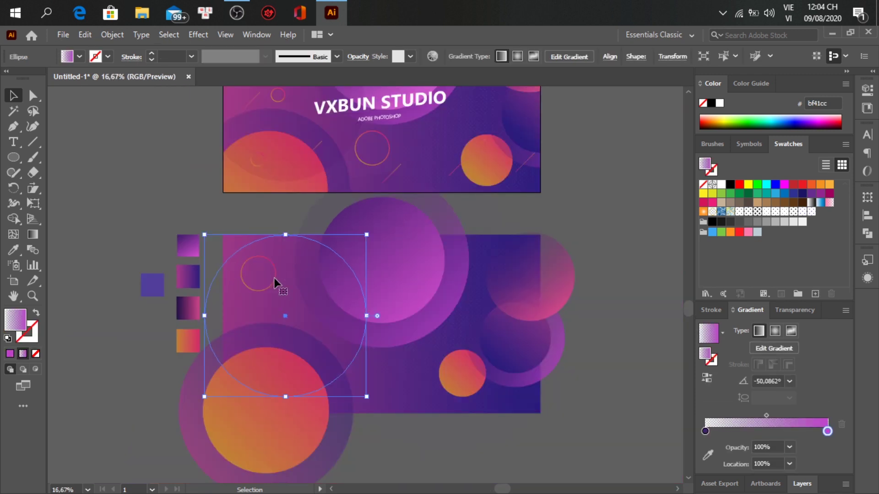
left_click(257, 218)
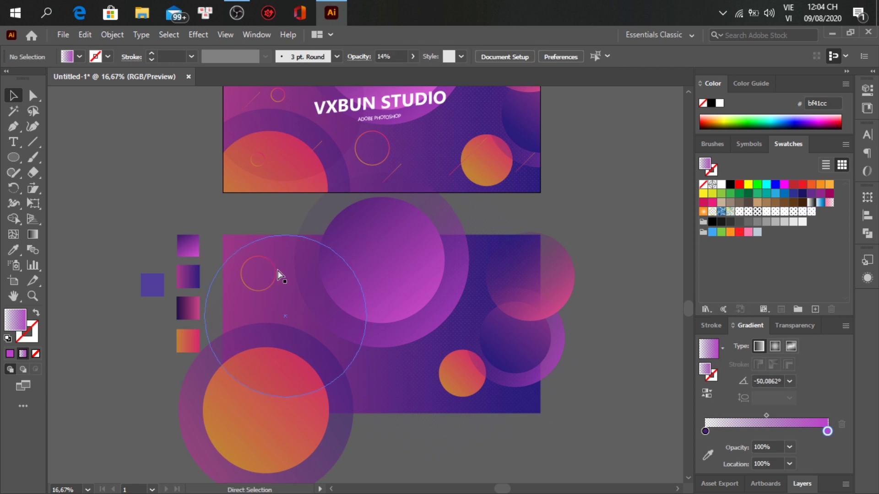
right_click(287, 278)
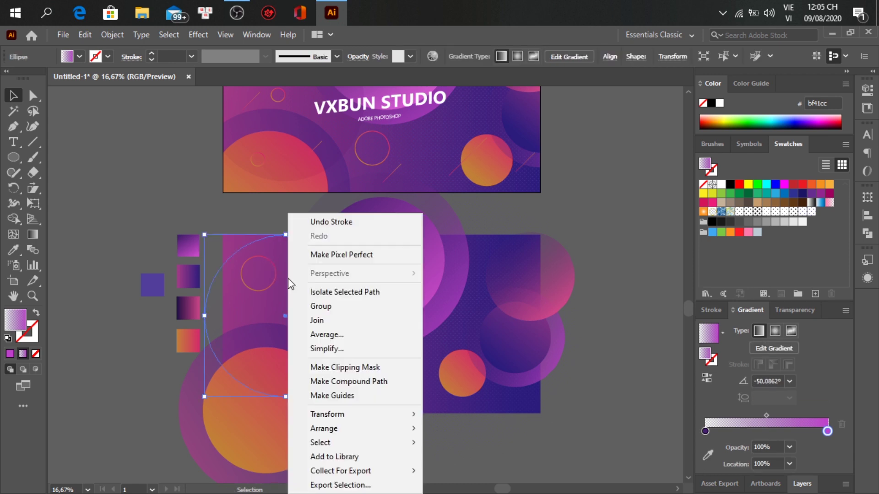
mouse_move(418, 437)
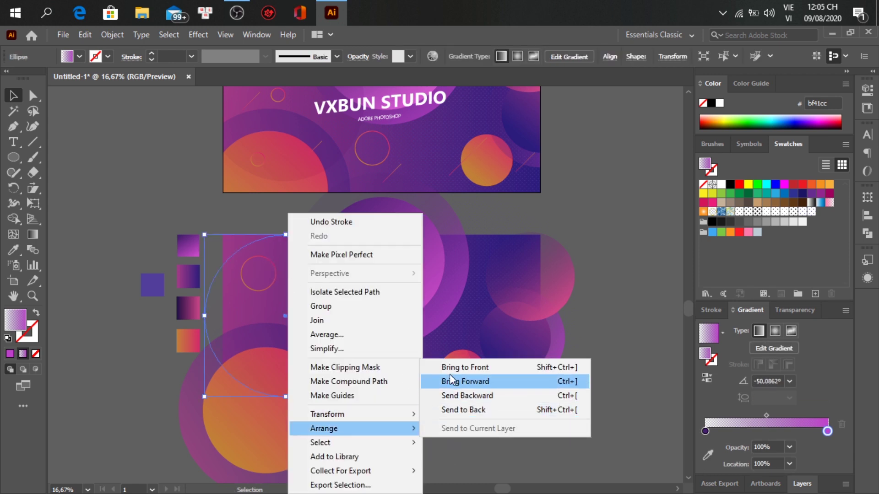
left_click(450, 369)
left_click(430, 433)
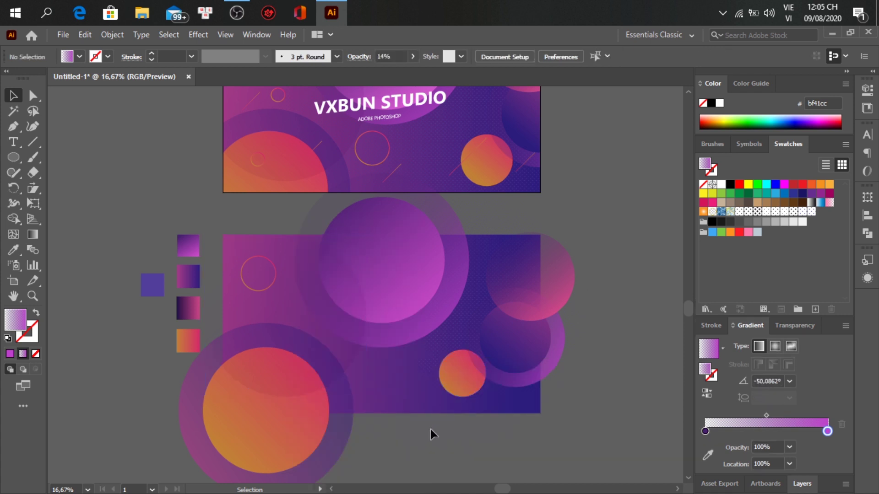
scroll(228, 243, "up", 1)
scroll(228, 243, "up", 2)
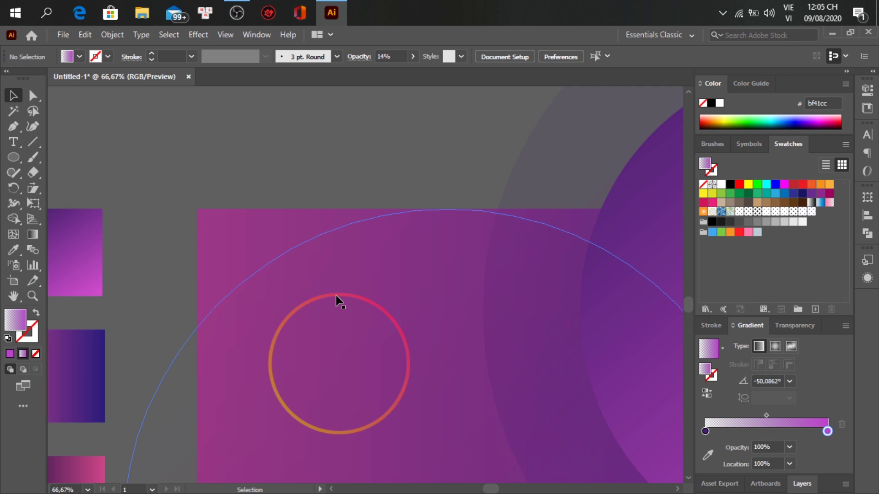
Step: Examine the stacking order of the objects listed in Layer 1
scroll(542, 260, "down", 3)
scroll(537, 243, "right", 2)
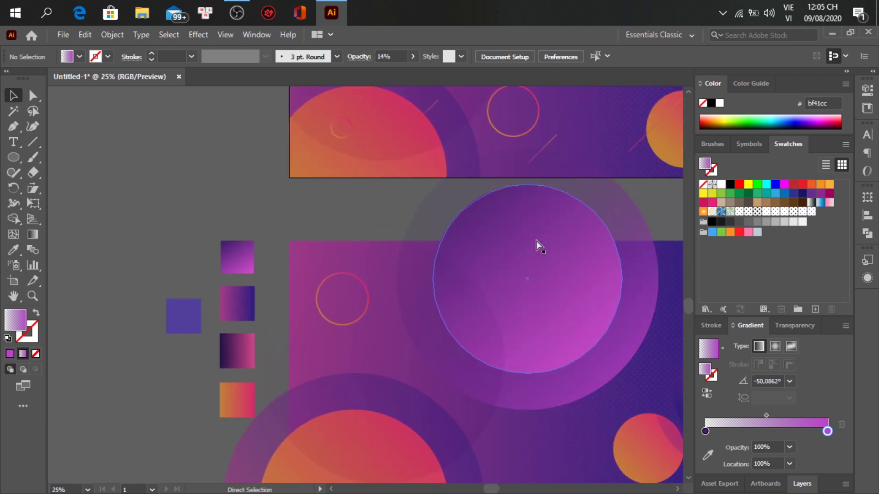
left_click(802, 484)
left_click(735, 406)
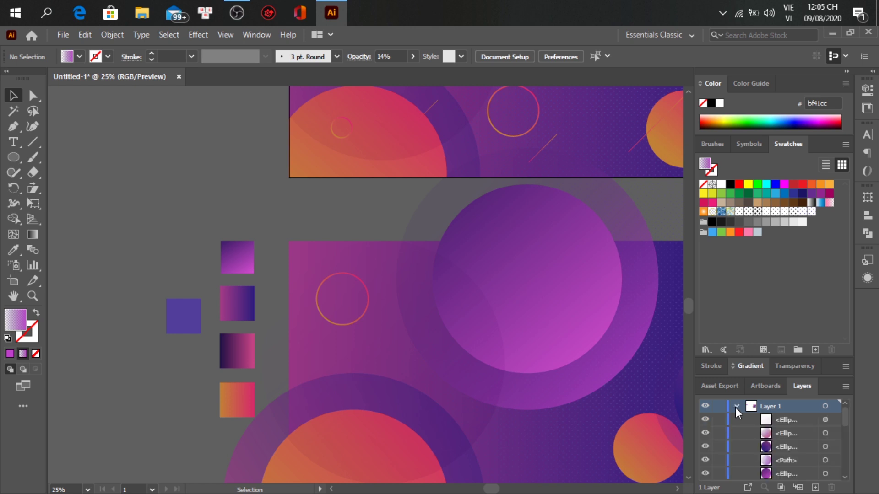
scroll(756, 412, "down", 2)
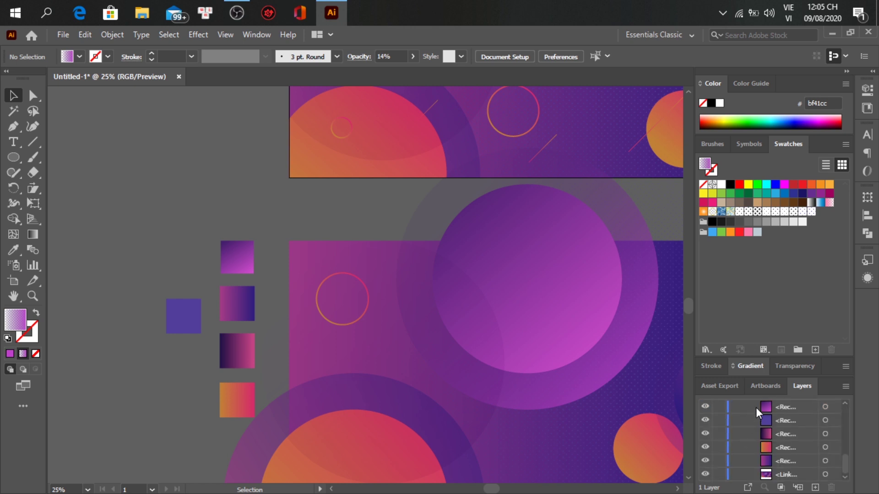
scroll(756, 413, "up", 2)
left_click(736, 406)
left_click(743, 369)
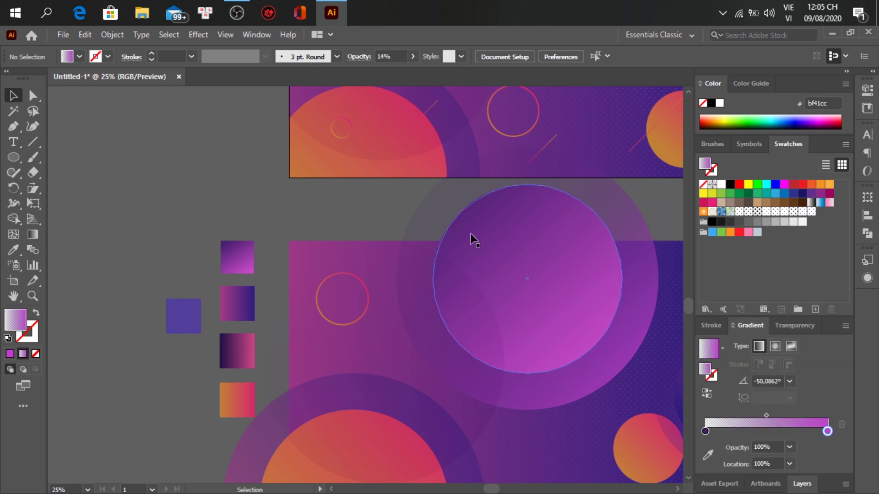
Step: Move the outline ring off the banner beyond its upper-left corner and shift the large faint circle over the banner's left half
left_click_drag(400, 302, 262, 230)
left_click(367, 303)
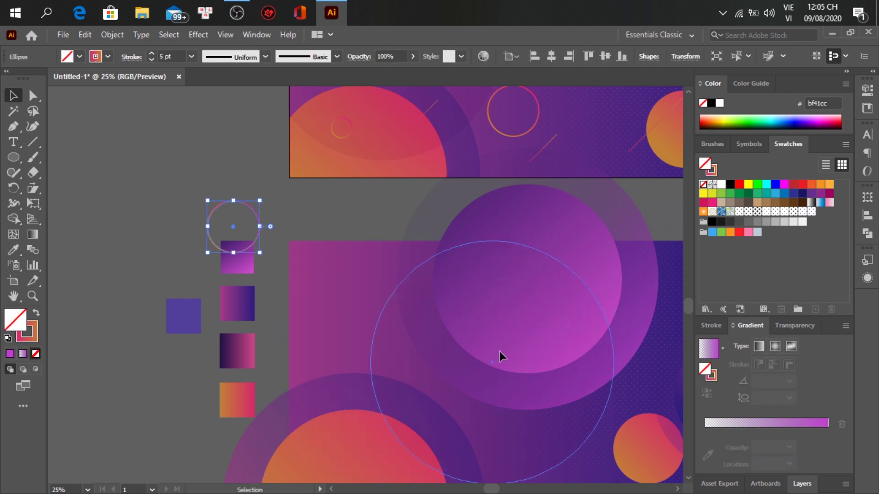
left_click(490, 351)
left_click_drag(490, 350, 409, 350)
key("ctrl+minus")
key("ctrl+minus")
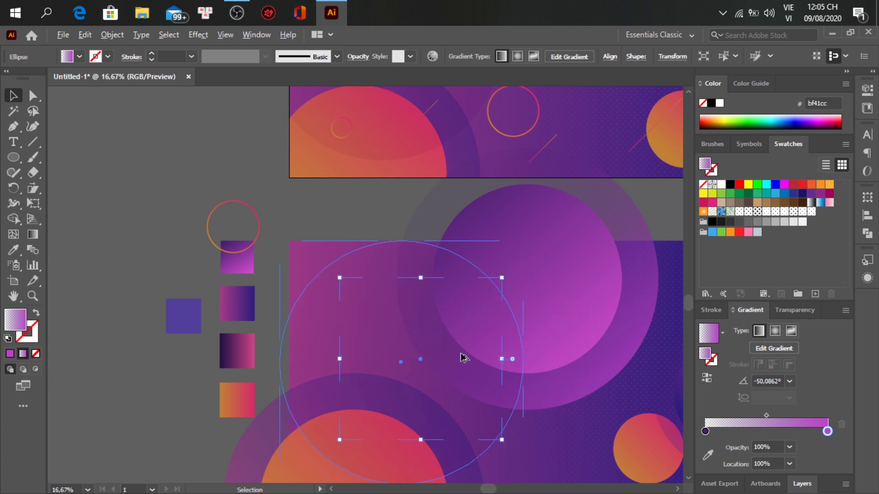
left_click(467, 466)
scroll(399, 415, "up", 1)
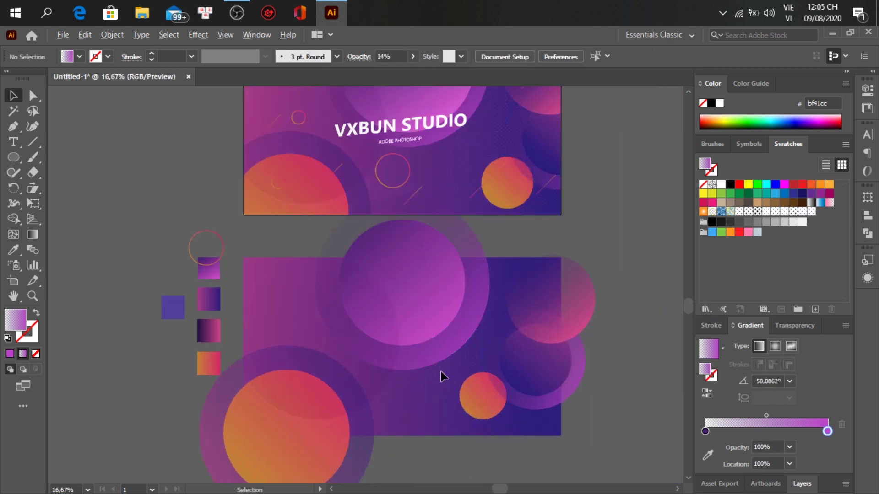
Step: Bring the outline ring outside the banner to the front of the stacking order
left_click(209, 234)
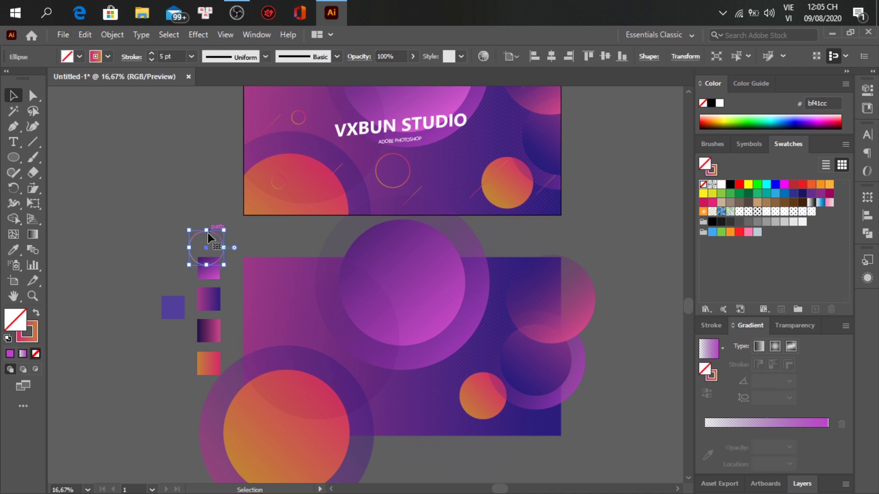
right_click(210, 235)
mouse_move(330, 428)
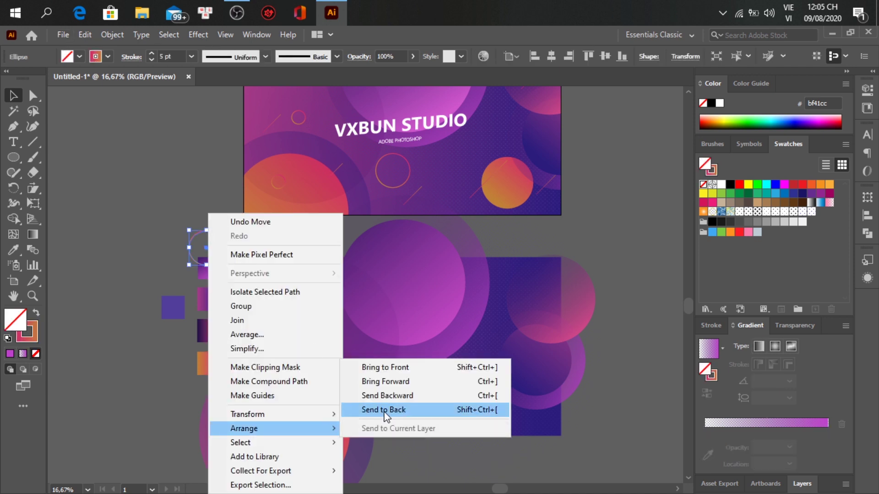
left_click(388, 369)
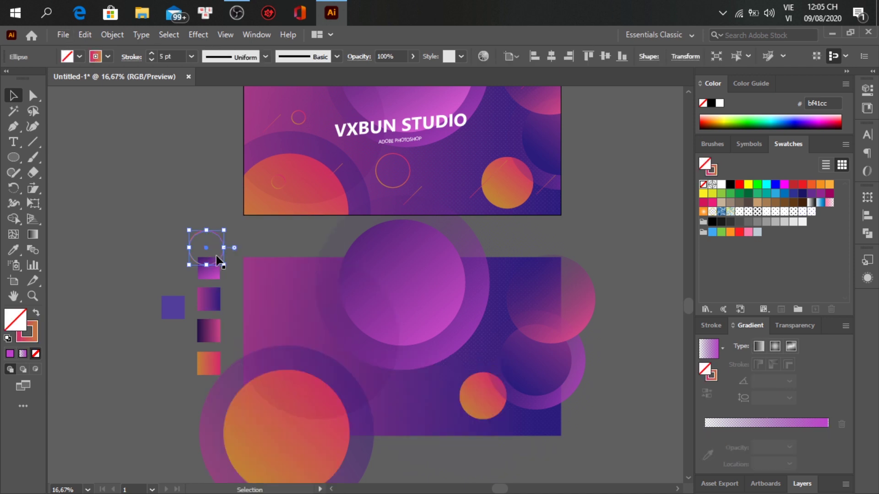
Step: Move the outline ring back into the banner's upper-left corner and place a copy about half its size below and right of it
left_click_drag(220, 259, 335, 346)
scroll(369, 321, "up", 1)
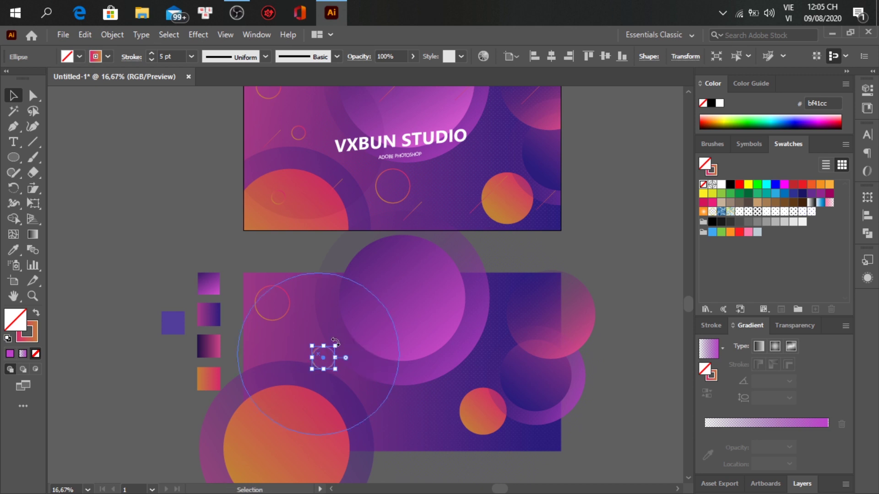
left_click_drag(337, 346, 255, 357)
scroll(344, 358, "up", 3)
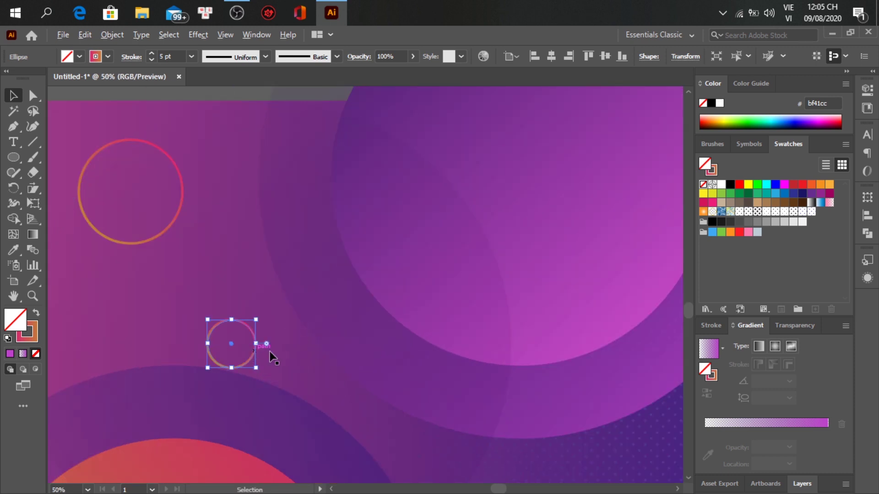
scroll(294, 350, "down", 3)
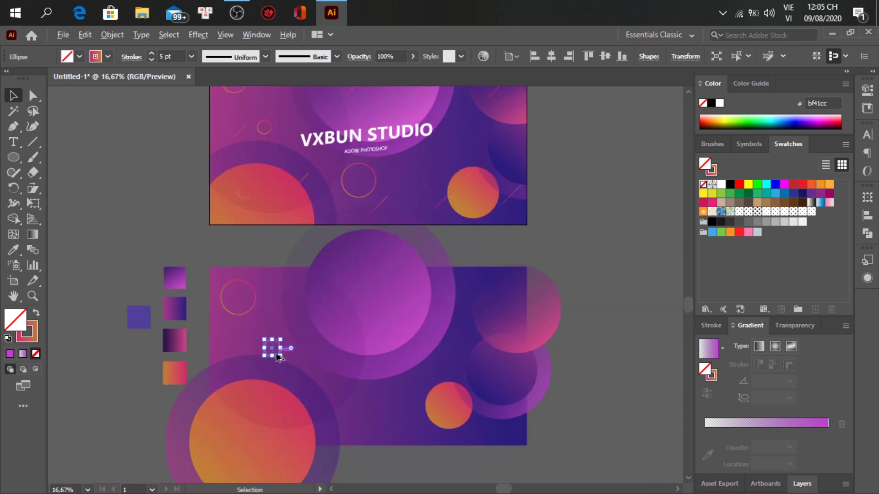
Step: Add two more ring copies: a small one over the large orange circle and a larger one right of that circle, below the purple circle
left_click_drag(281, 355, 266, 422)
left_click_drag(270, 388, 258, 398)
scroll(421, 326, "up", 1)
scroll(422, 325, "down", 1)
left_click(269, 352)
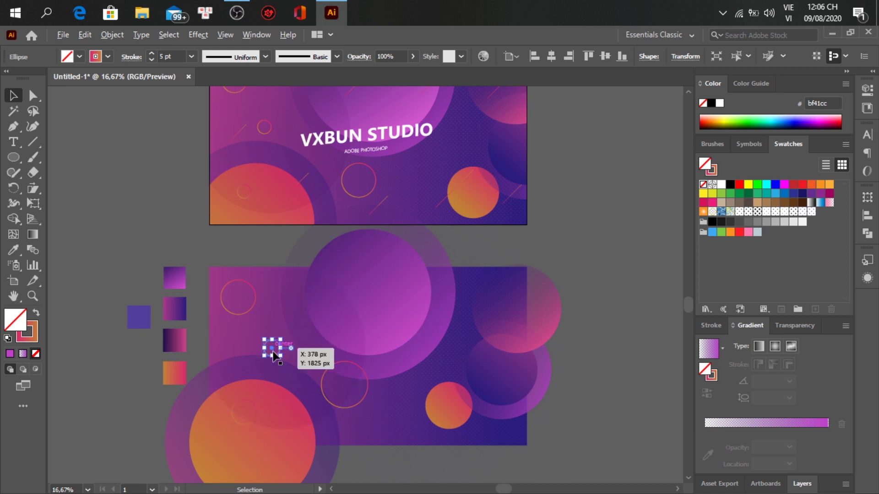
left_click_drag(274, 351, 468, 309)
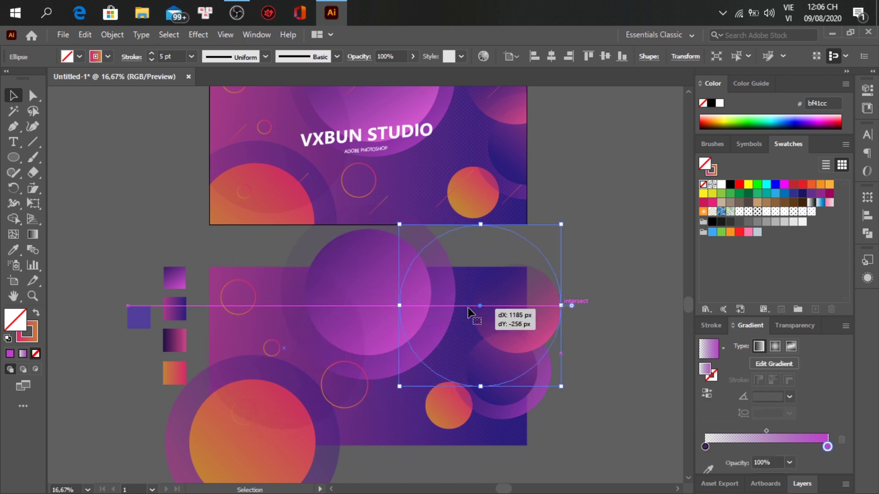
key("ctrl+z")
Step: Copy the smallest outline ring to the banner's upper-right area, beside the pink-purple gradient circle
left_click(270, 350)
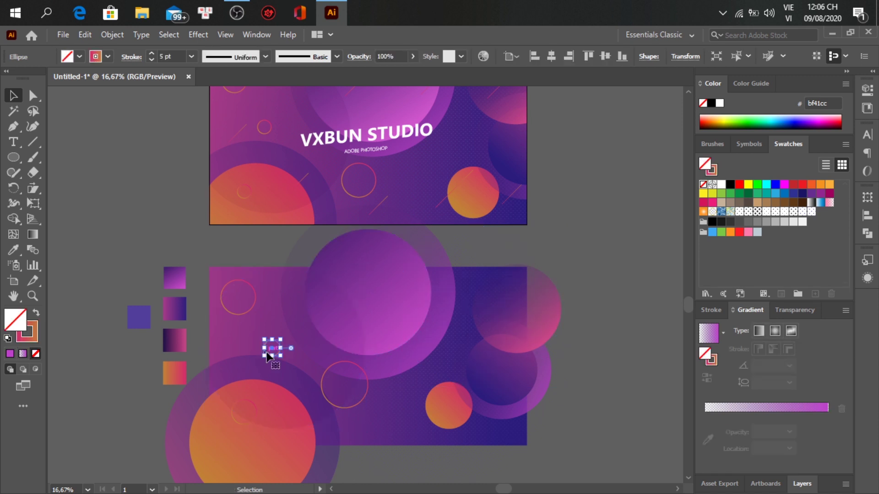
left_click_drag(269, 356, 472, 293)
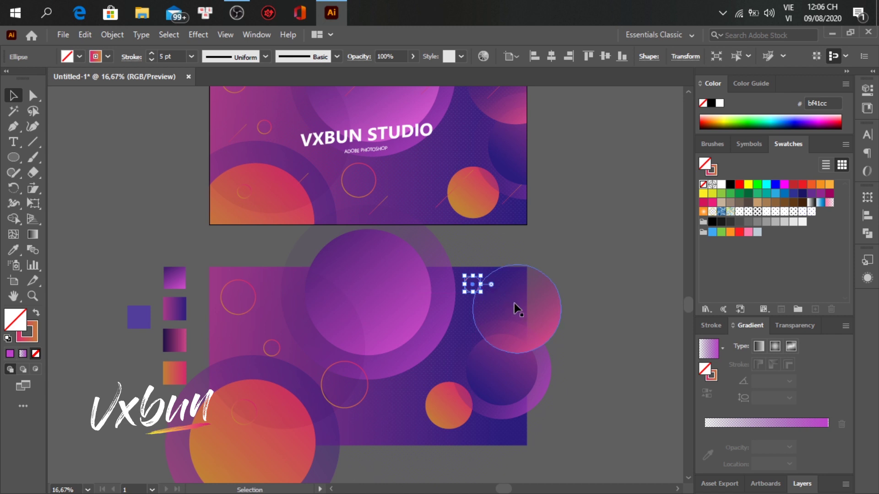
left_click(590, 326)
scroll(607, 369, "up", 2)
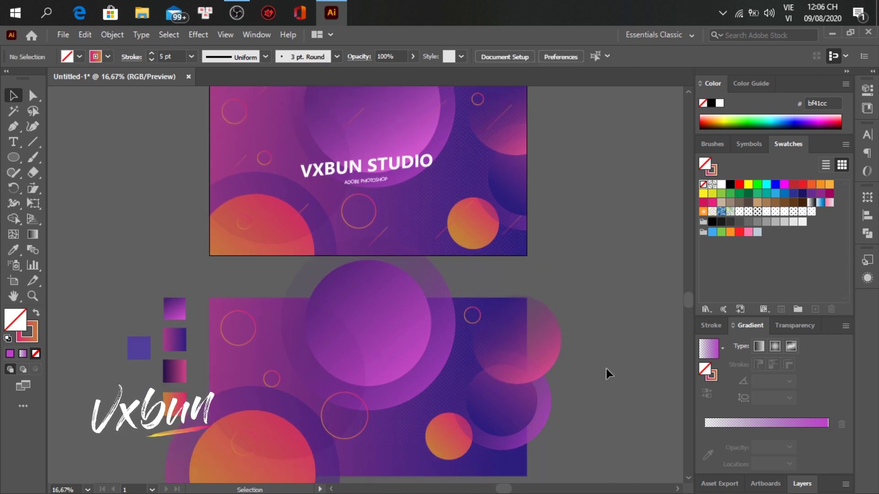
scroll(606, 369, "down", 1)
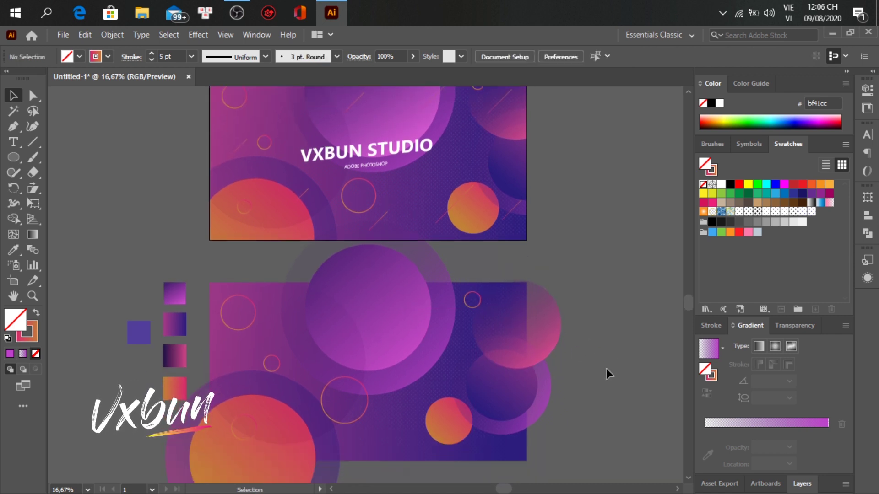
Step: Draw a short diagonal line at the banner's top edge beside the upper-left ring, with a 2 pt stroke
left_click(34, 143)
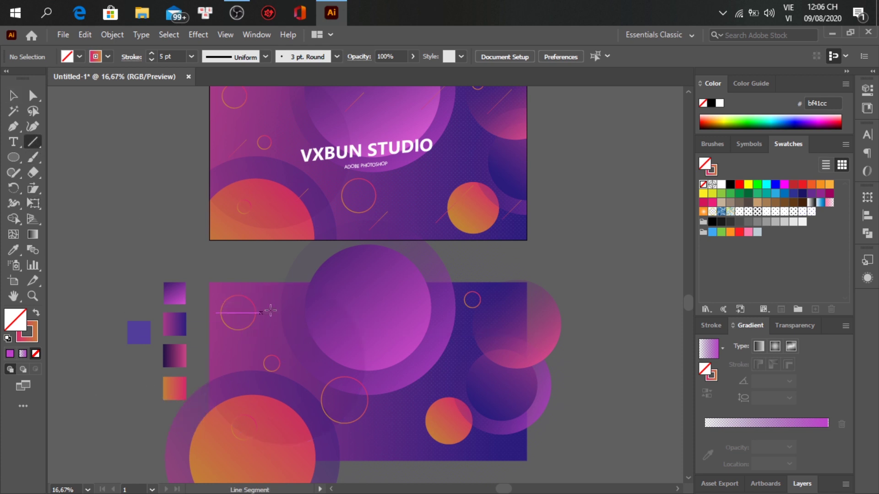
scroll(300, 300, "up", 3)
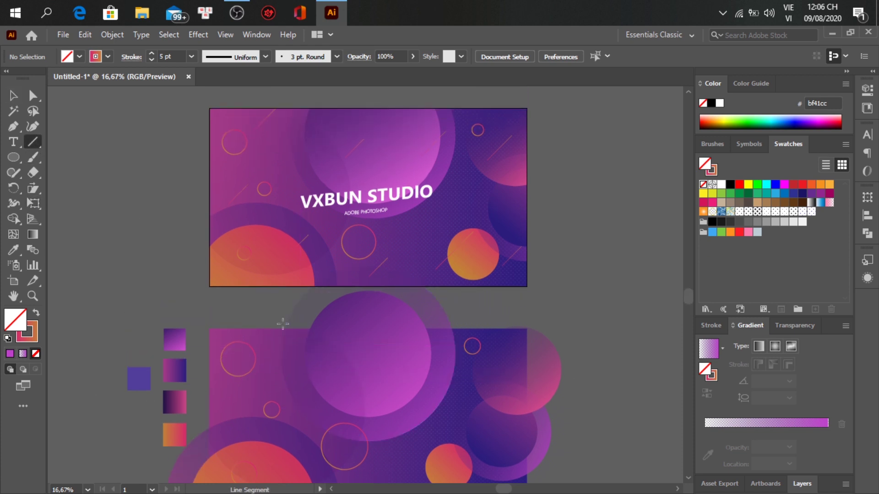
left_click_drag(278, 331, 264, 346)
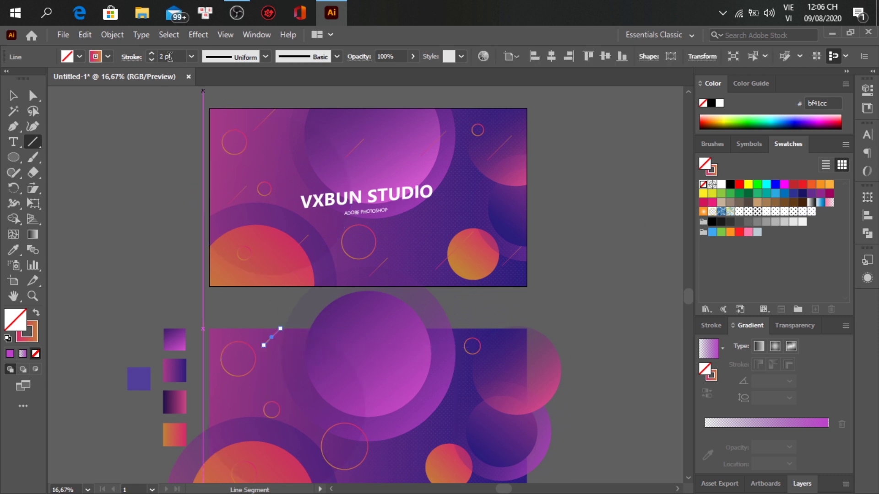
Step: Draw six short parallel diagonal lines from the banner's left edge across its lower half to the bottom-right corner
scroll(238, 275, "down", 5)
left_click_drag(235, 329, 215, 351)
left_click_drag(314, 365, 290, 389)
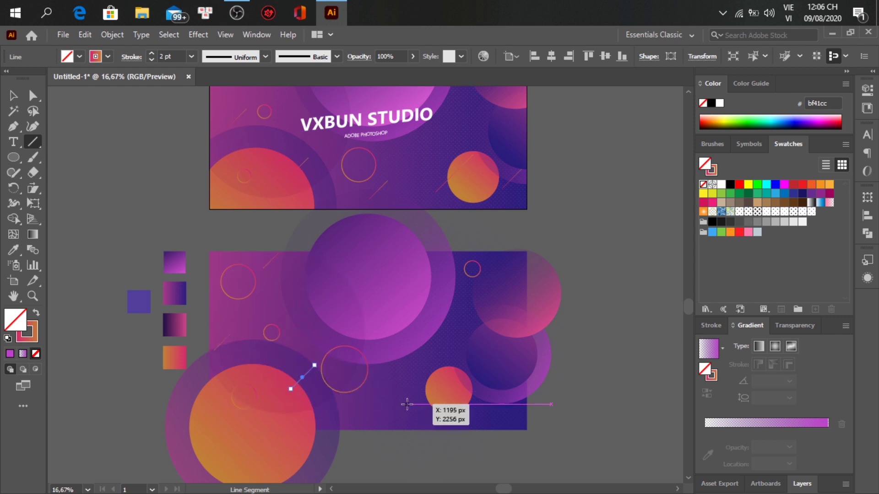
left_click_drag(407, 404, 391, 419)
left_click_drag(405, 356, 388, 373)
left_click_drag(502, 380, 479, 402)
scroll(563, 426, "up", 1)
left_click_drag(530, 434, 515, 451)
Step: Draw one short diagonal line over the pink gradient circle and one over the right side of the large purple circle's translucent ring
scroll(535, 368, "up", 3)
left_click_drag(527, 342, 510, 359)
scroll(534, 407, "down", 2)
scroll(533, 408, "down", 1)
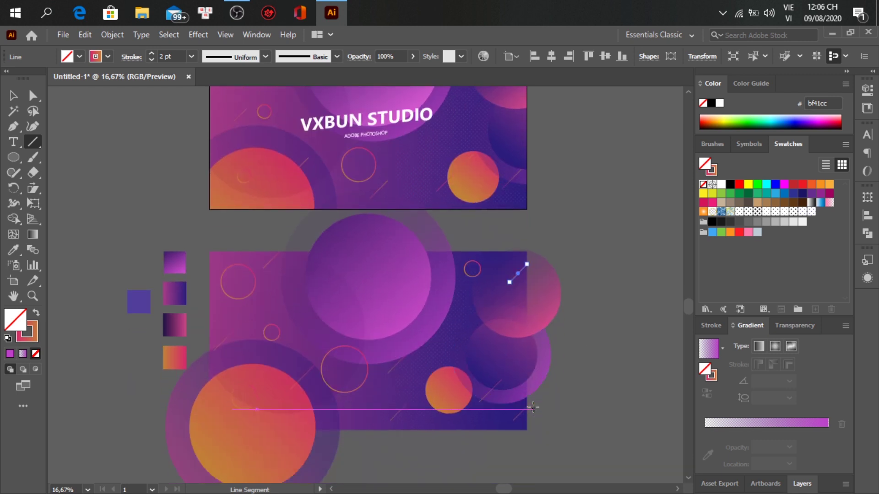
left_click_drag(452, 294, 433, 314)
scroll(456, 369, "down", 3)
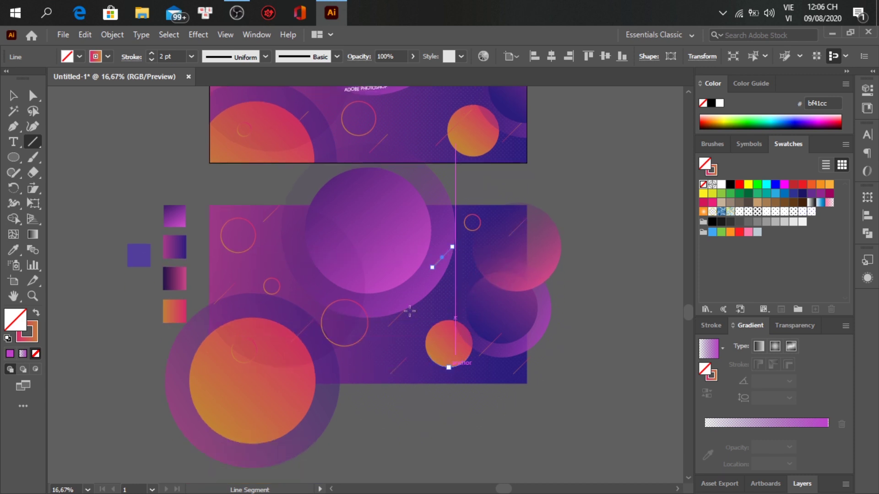
scroll(351, 206, "up", 4)
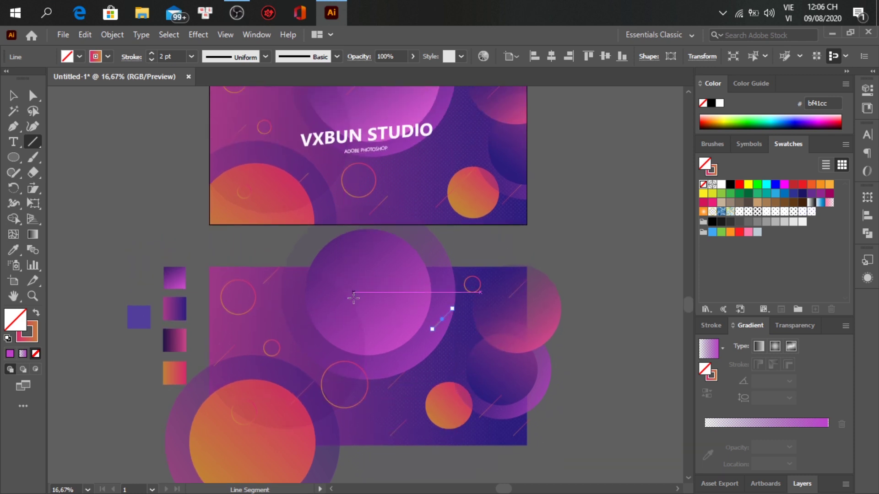
Step: Draw two short diagonal lines inside the large purple circle, one in its upper left and one below its centre
mouse_move(344, 270)
left_mouse_down()
mouse_move(343, 297)
mouse_move(332, 291)
left_mouse_up()
left_click_drag(418, 277, 360, 331)
key("ctrl+z")
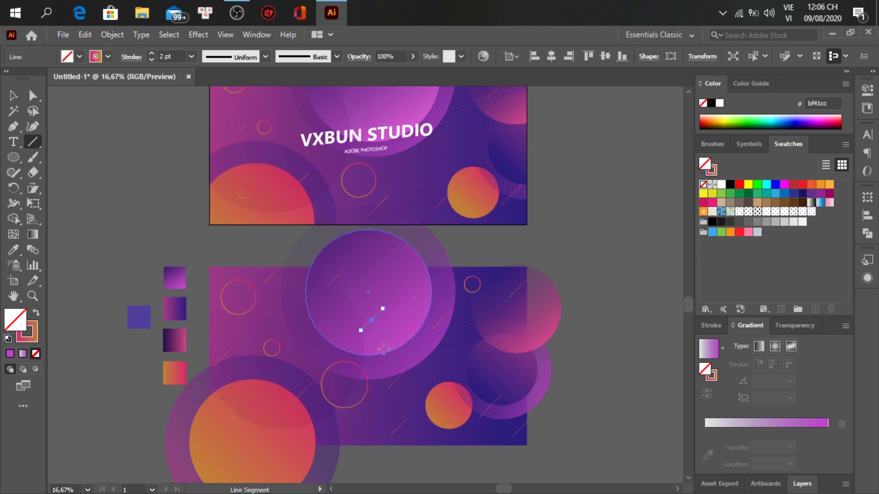
scroll(387, 343, "down", 3)
key("v")
left_click(425, 395)
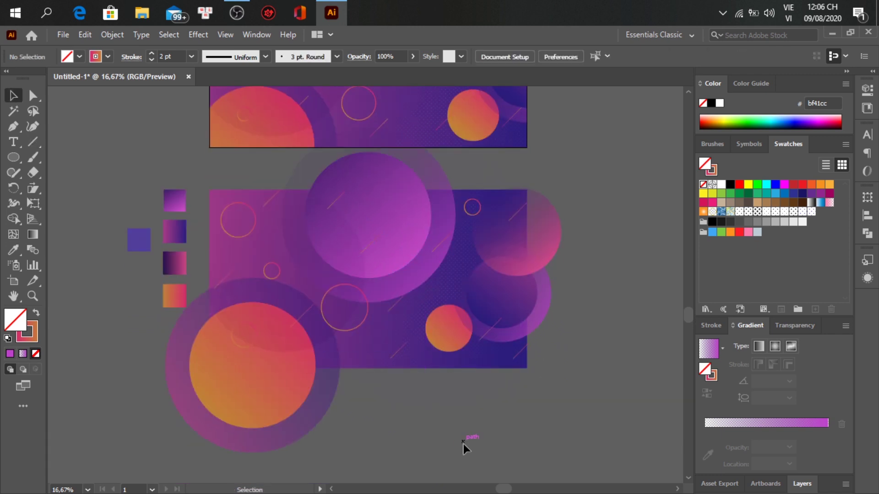
Step: Create a 1920 x 1080 px rectangle and centre it horizontally and vertically on the artboard
scroll(463, 444, "up", 2)
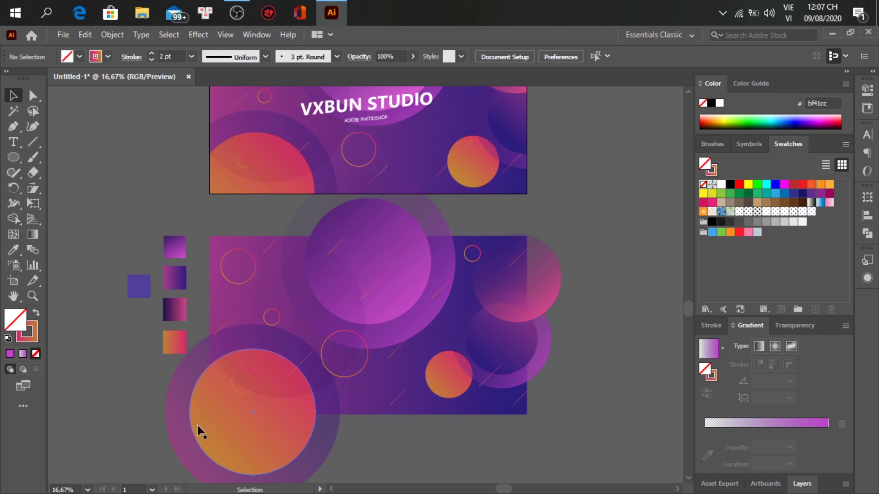
left_click_drag(20, 163, 34, 160)
left_click(435, 328)
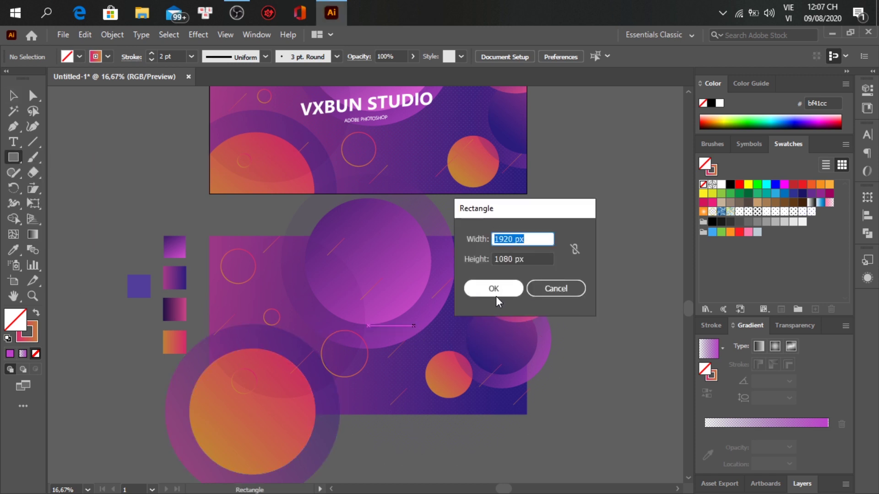
left_click(496, 293)
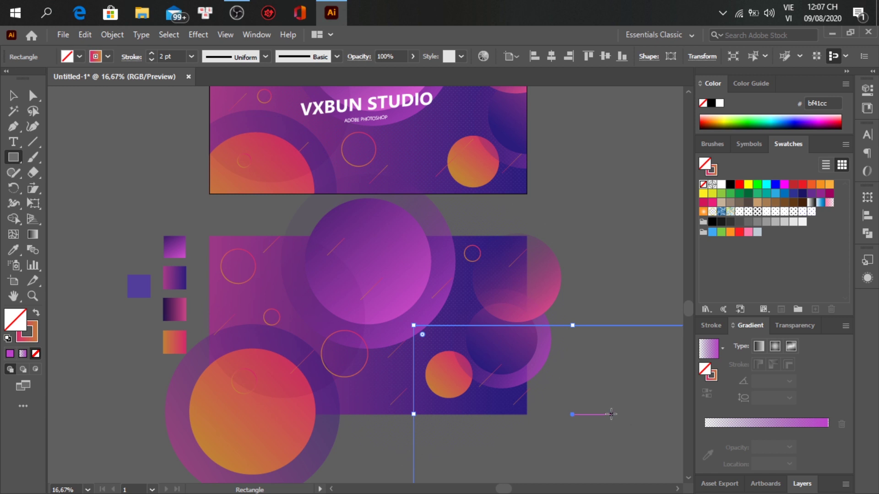
left_click(551, 56)
left_click(605, 54)
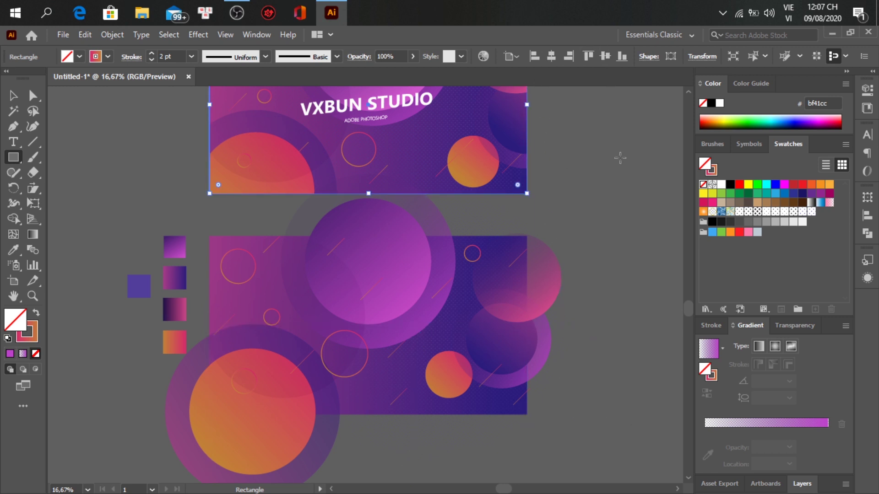
key("v")
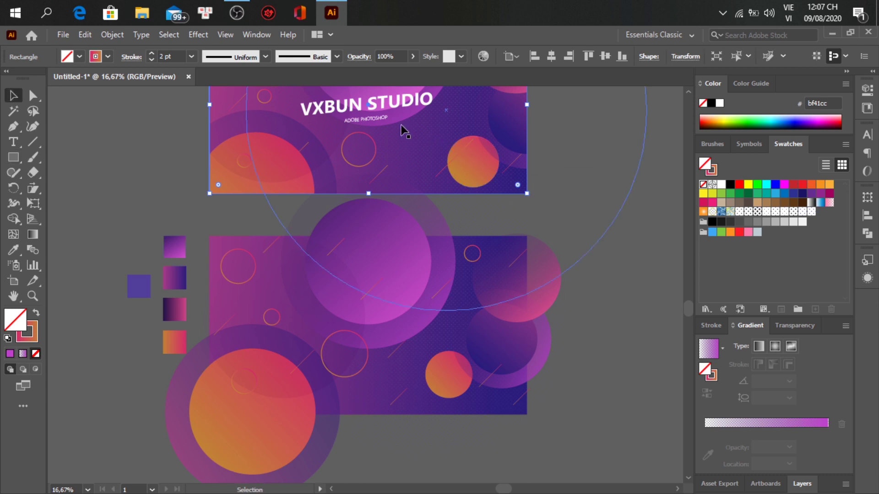
left_click_drag(395, 157, 397, 379)
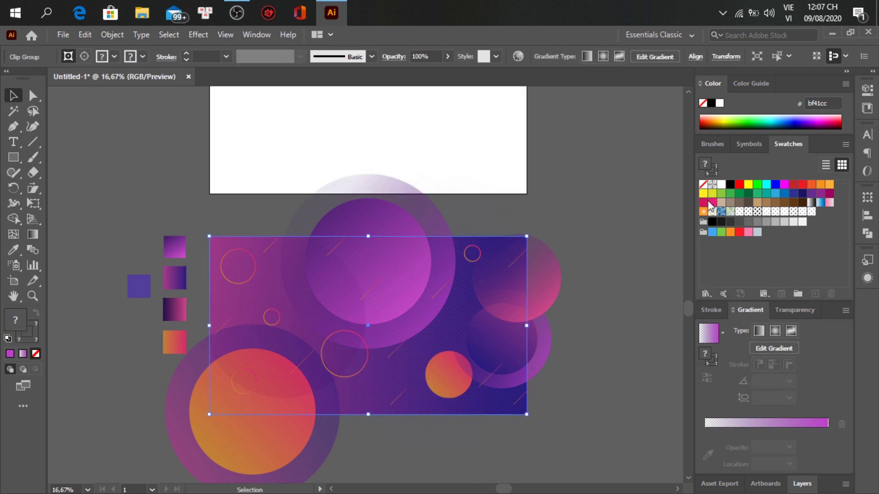
key("ctrl+z")
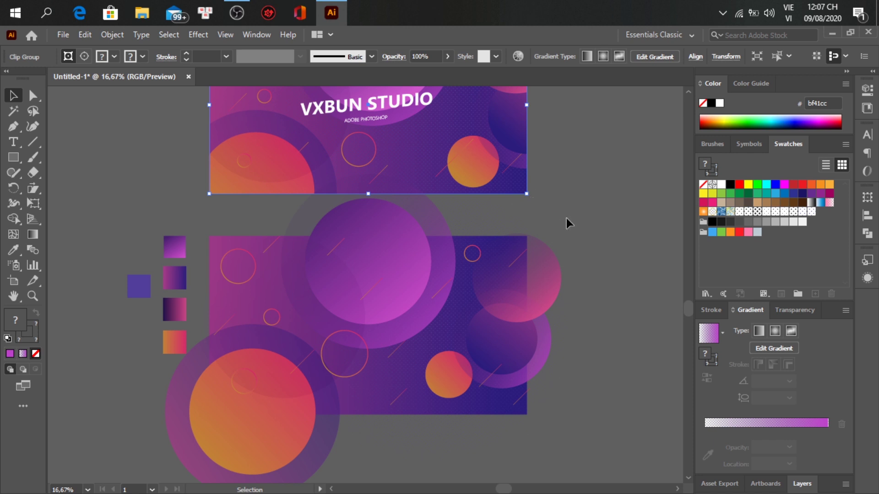
Step: Fill the 1920 x 1080 px rectangle with yellow and move it up to cover the banner background exactly
key("ctrl+z")
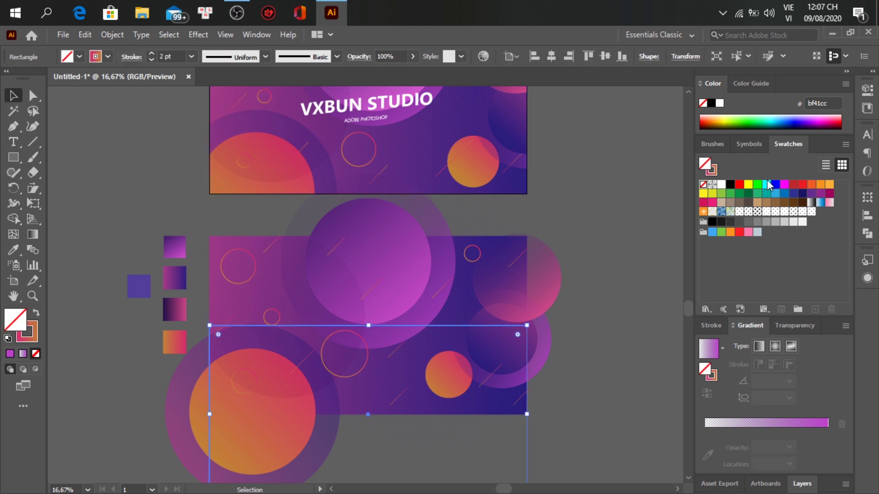
left_click(740, 185)
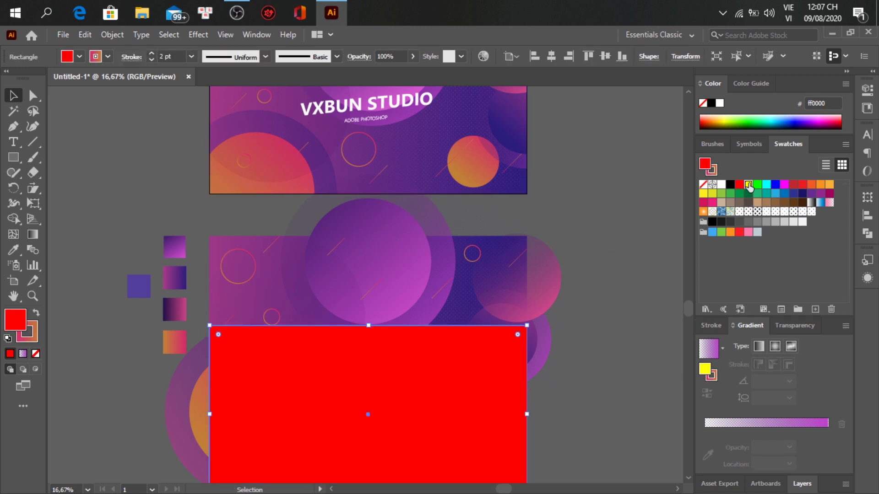
left_click(748, 184)
left_click_drag(373, 423, 387, 345)
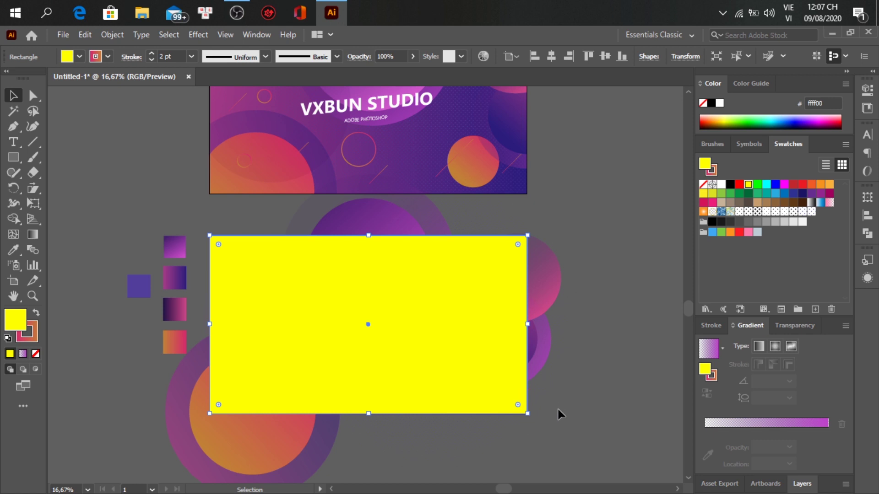
left_click(595, 453)
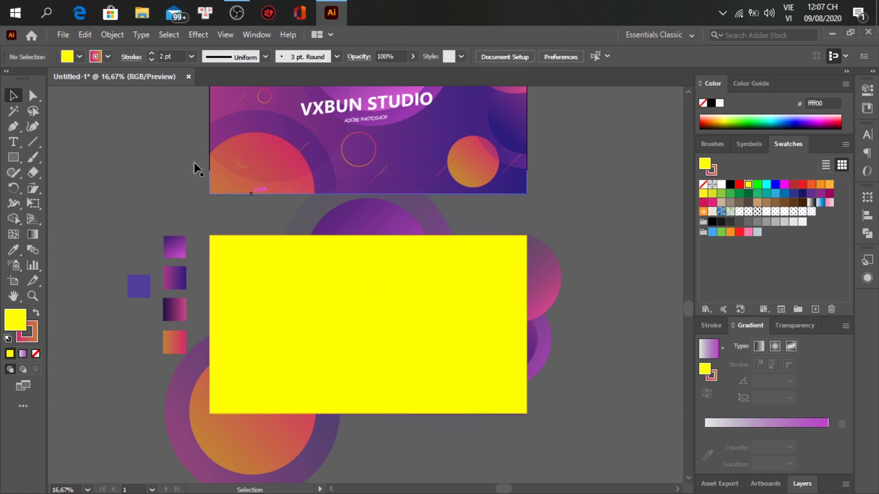
Step: Unlock all locked objects in the document and clear the selection
left_click(117, 35)
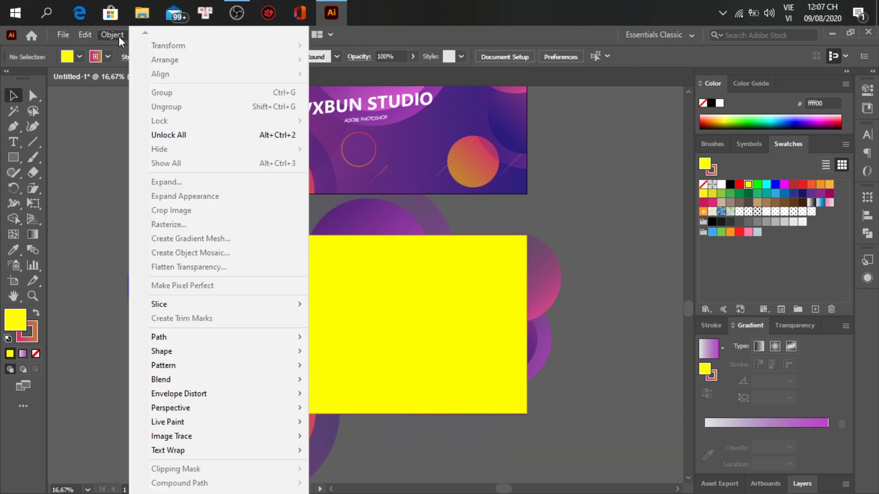
left_click(226, 135)
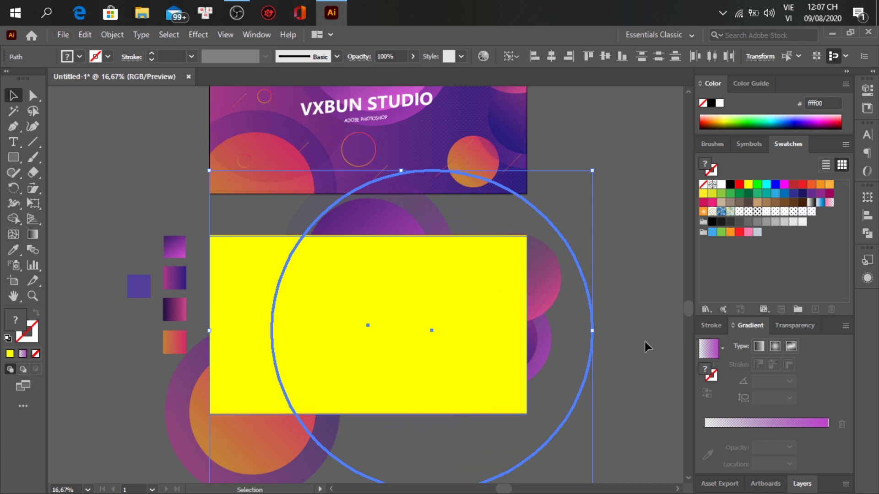
left_click(618, 357)
scroll(547, 379, "down", 1)
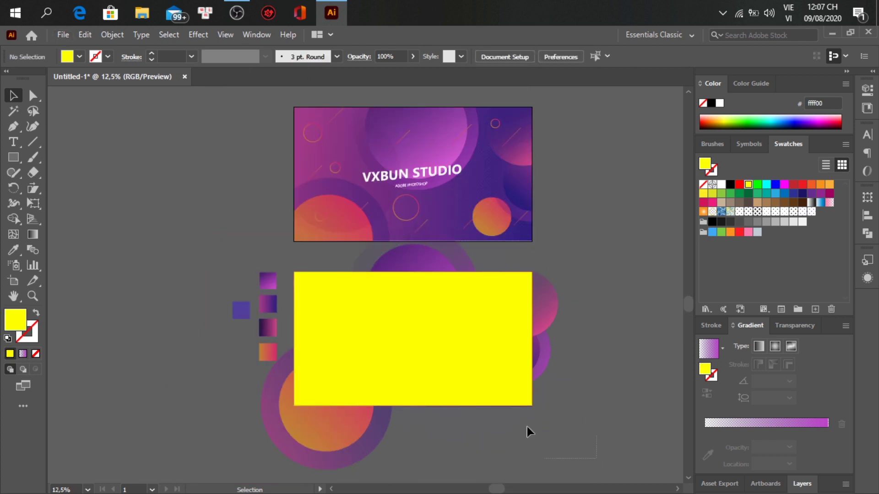
Step: Select the yellow rectangle with all the banner artwork and make a clipping mask from them
left_click_drag(374, 331, 282, 254)
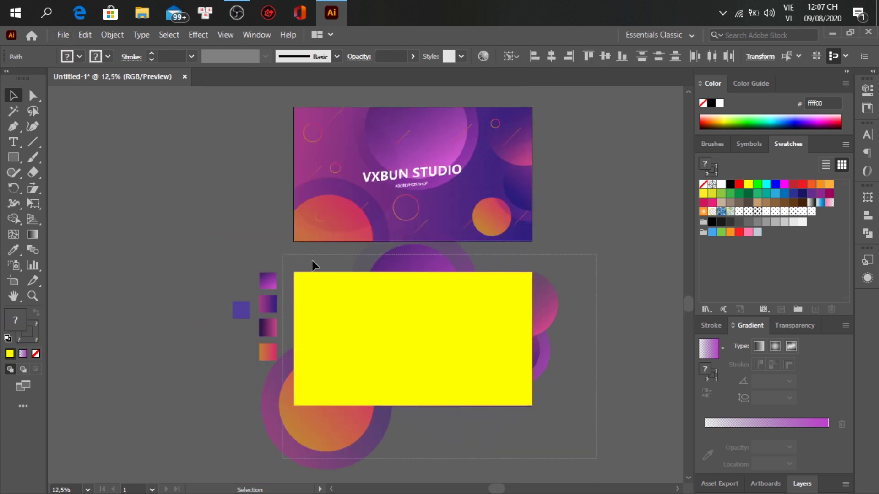
right_click(440, 347)
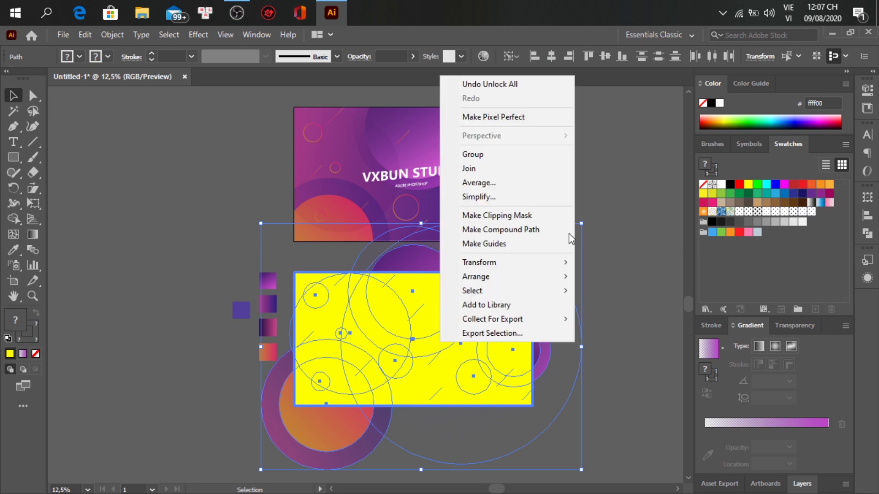
left_click(533, 218)
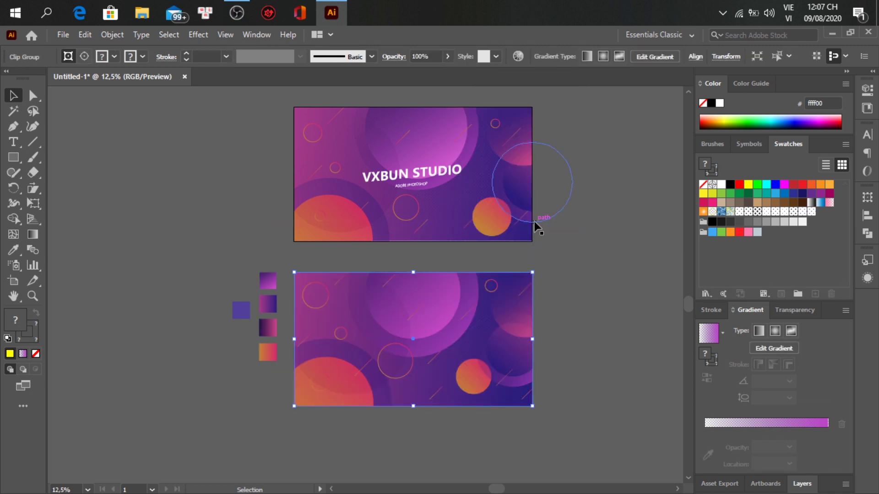
left_click(555, 345)
scroll(558, 364, "up", 1)
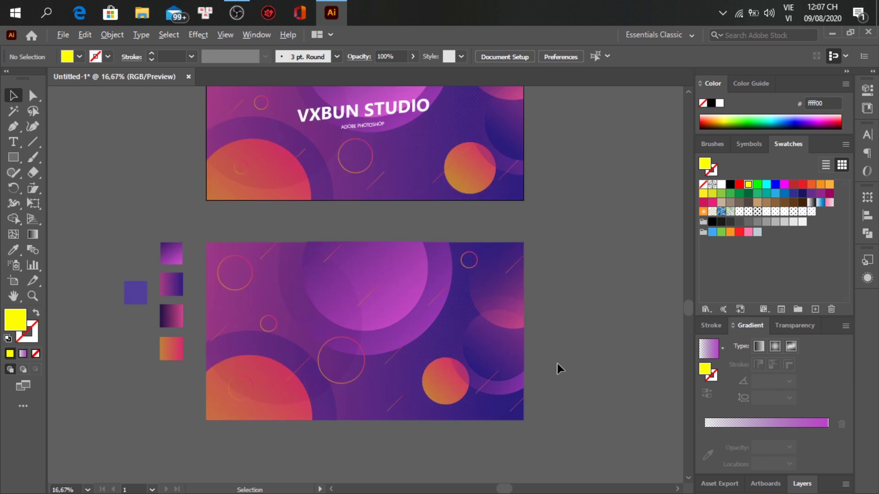
scroll(556, 363, "up", 1)
scroll(551, 368, "left", 3)
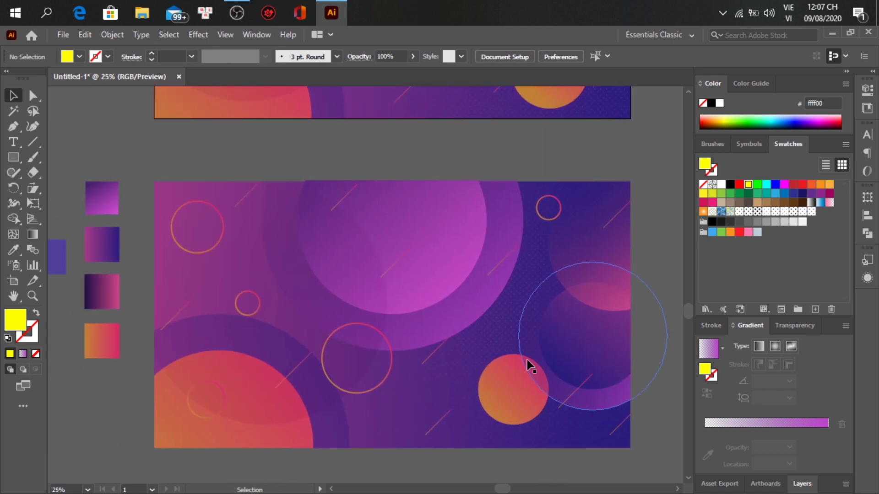
scroll(518, 339, "down", 2)
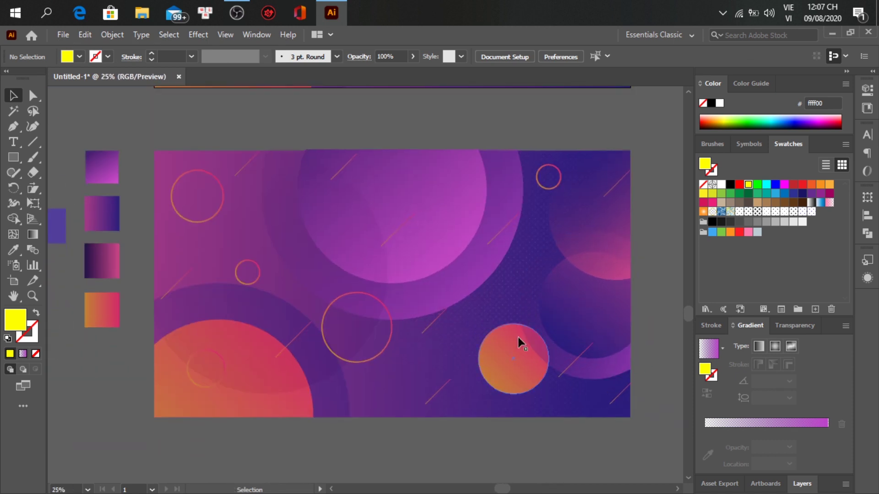
Step: Add the text "VXBUN STUDIO" near the middle of the banner and colour it white
left_click(14, 142)
left_click(346, 279)
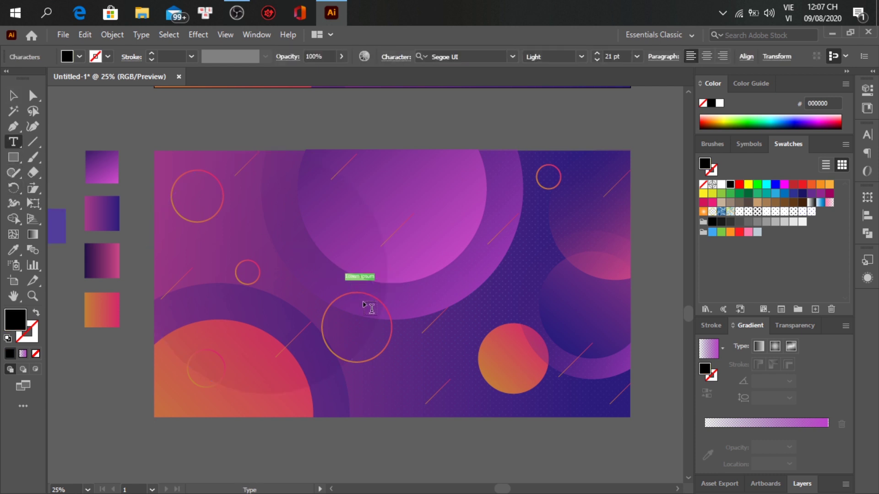
key("ctrl+equal")
key("ctrl+equal")
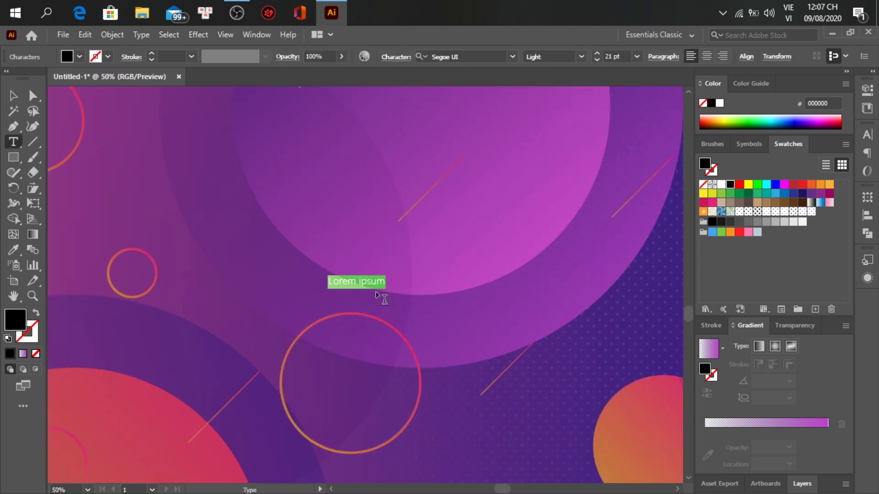
type("VXBUN STUDIO")
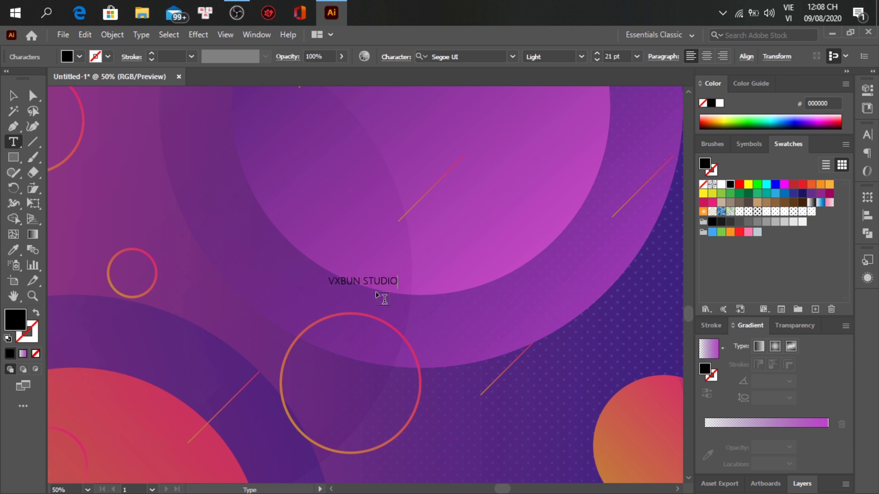
key("ctrl+a")
key("ctrl+minus")
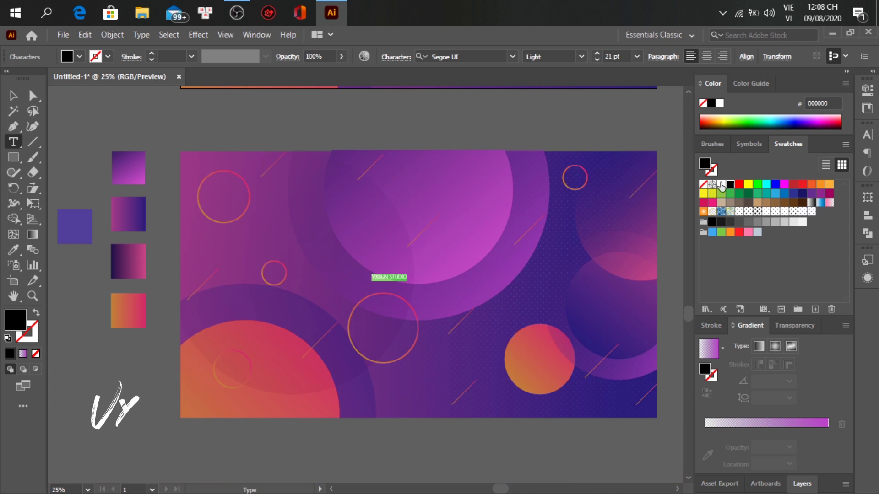
left_click(723, 184)
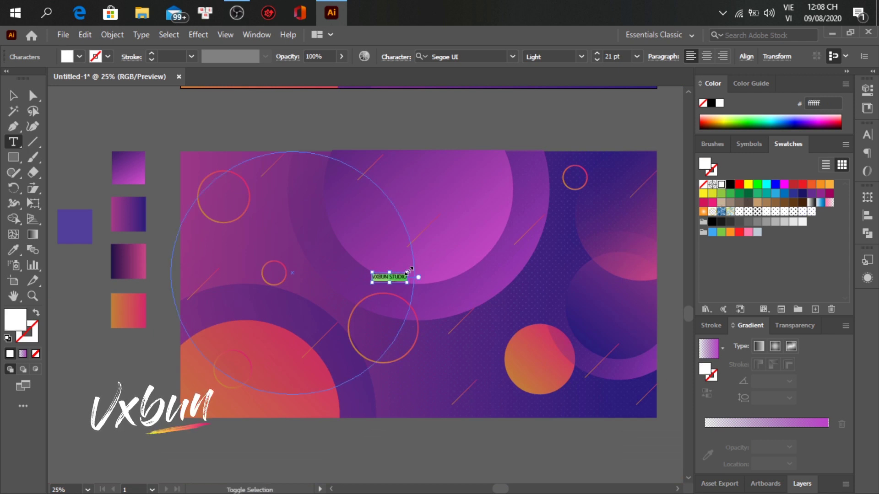
Step: Enlarge the "VXBUN STUDIO" text proportionally to a font size of about 115 pt
left_click_drag(408, 270, 434, 259)
key("ctrl+z")
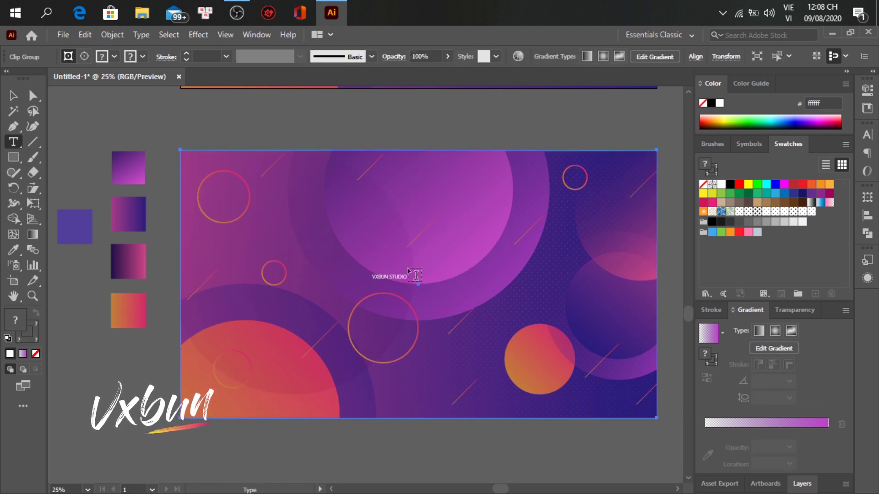
left_click(410, 278)
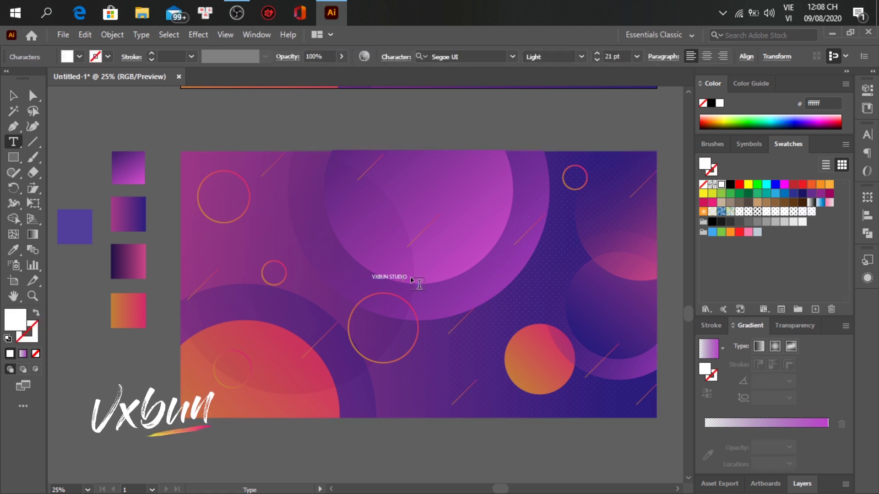
left_click_drag(408, 274, 409, 274)
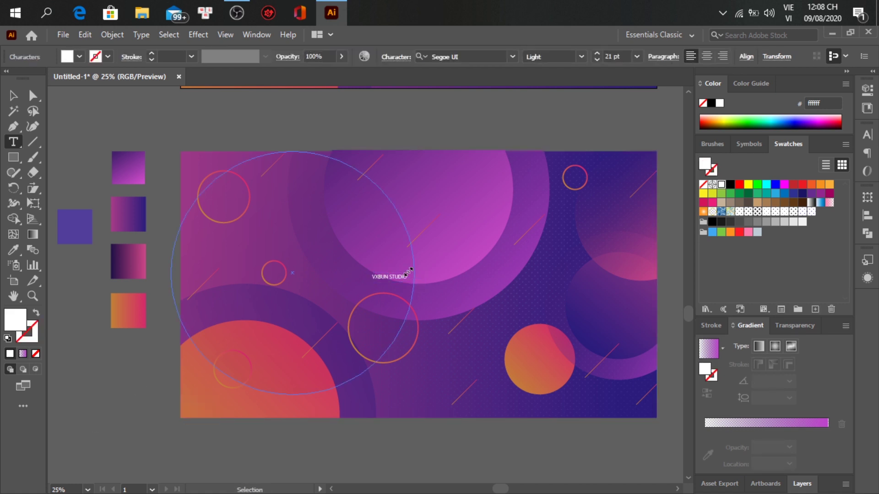
left_click_drag(407, 273, 485, 234)
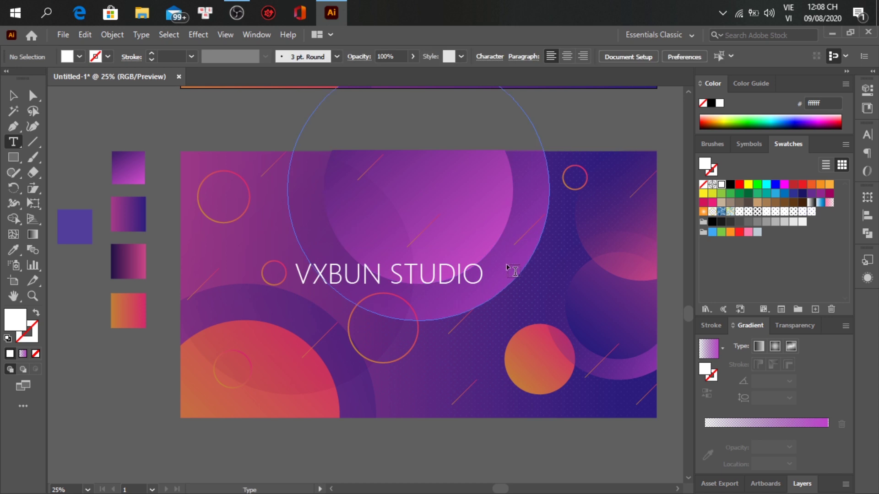
Step: Move the "VXBUN STUDIO" title sideways to the horizontal centre of the banner
scroll(498, 266, "down", 1)
scroll(498, 265, "left", 1)
scroll(498, 266, "right", 3)
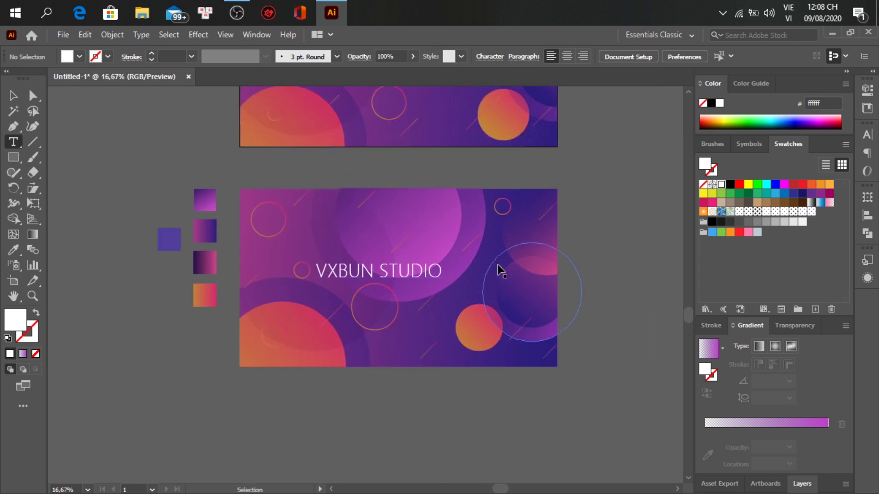
key("v")
left_click_drag(426, 271, 448, 271)
scroll(426, 314, "up", 2)
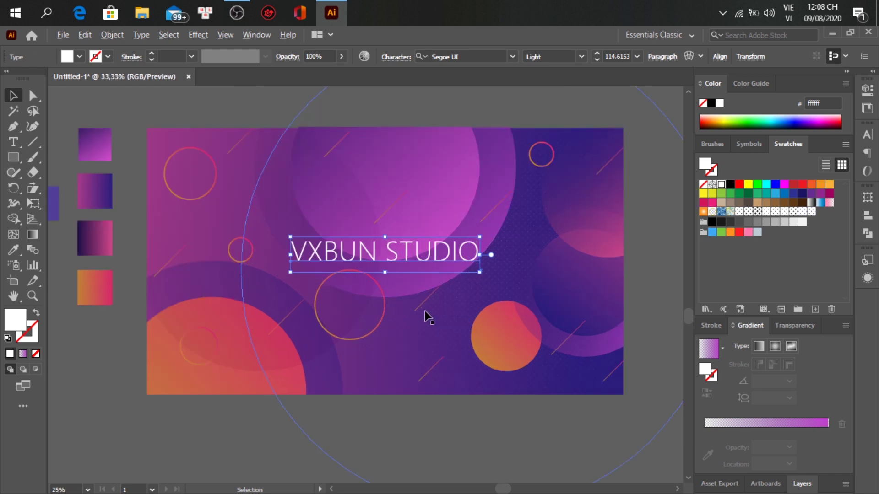
Step: Add the text "ADOBE PHOTOSHOP" just below the "VXBUN STUDIO" title and colour it white
key("t")
left_click(325, 261)
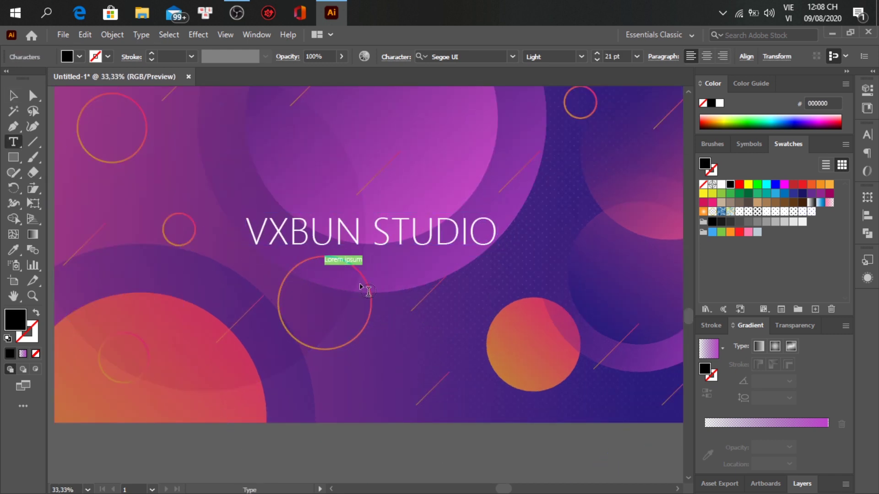
type("a")
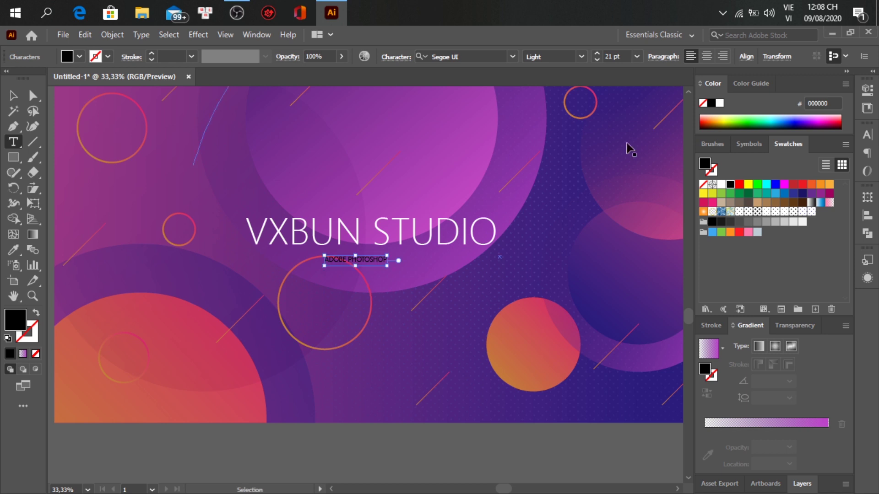
key("ctrl+a")
left_click(720, 185)
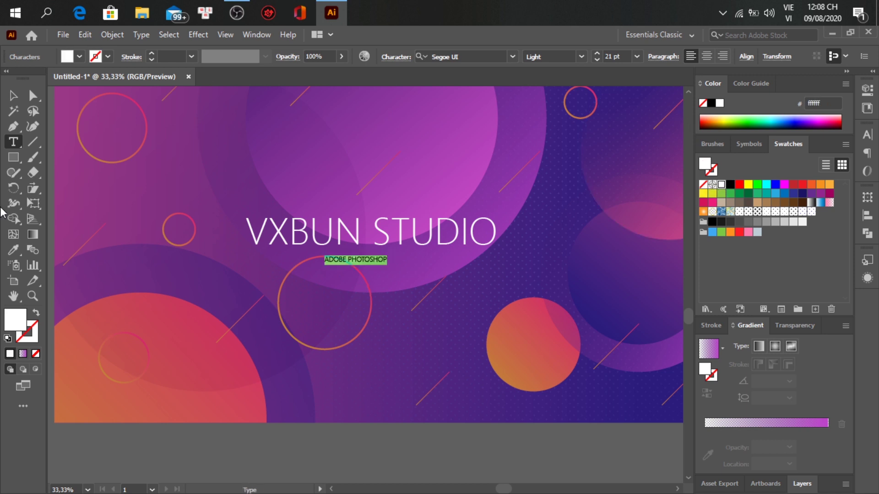
Step: Enlarge the "ADOBE PHOTOSHOP" subtitle proportionally to a font size of about 27 pt
key("ctrl")
left_click(384, 264)
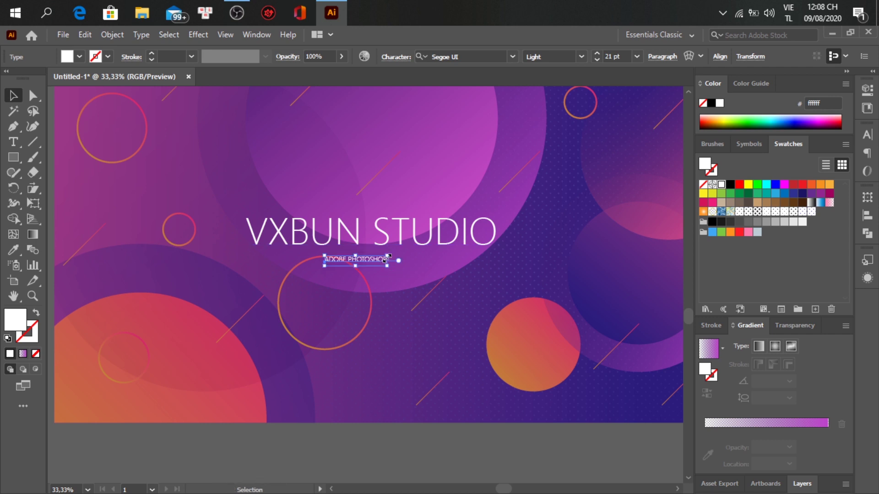
left_click_drag(387, 256, 406, 251)
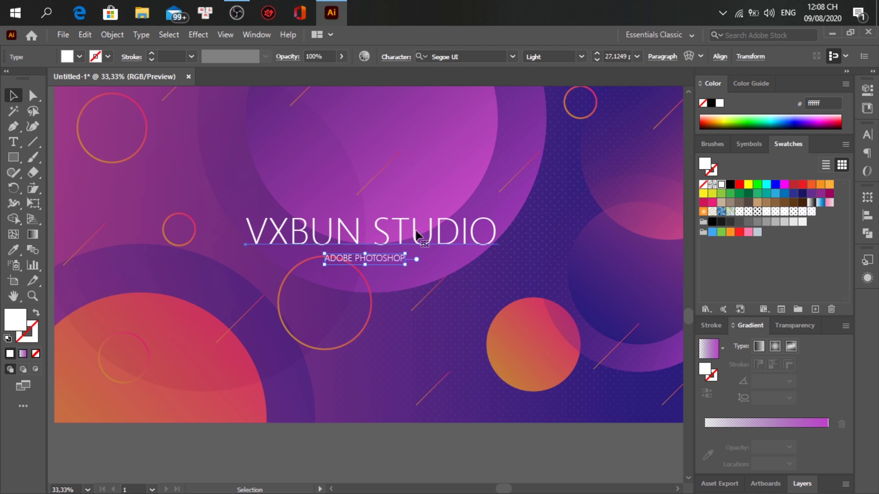
Step: Set the font style of the "VXBUN STUDIO" title to Segoe UI Bold
triple_click(417, 239)
left_click(866, 135)
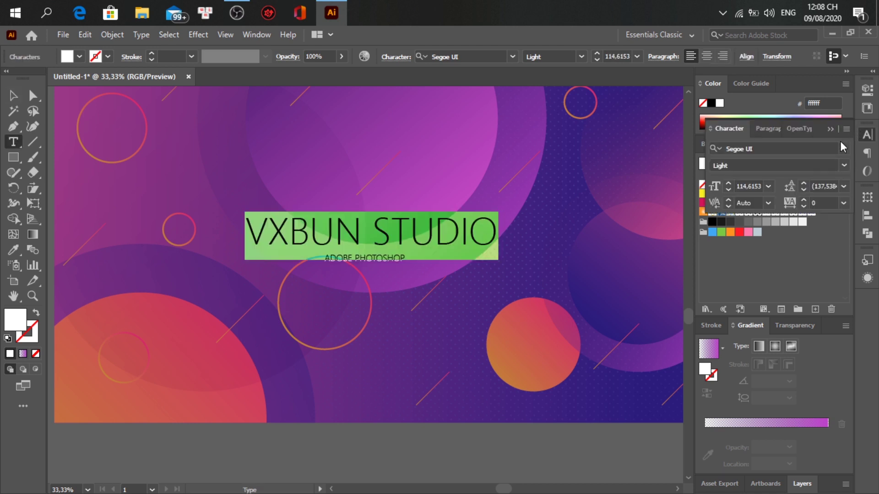
left_click(844, 164)
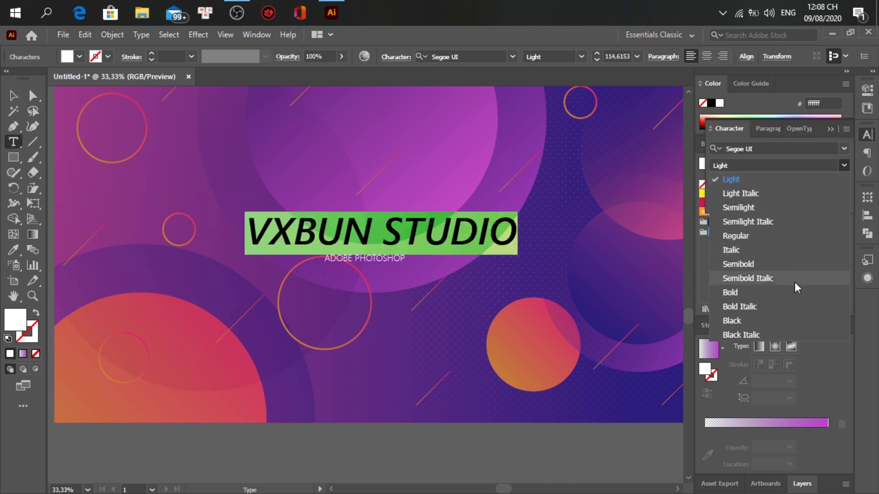
left_click(795, 294)
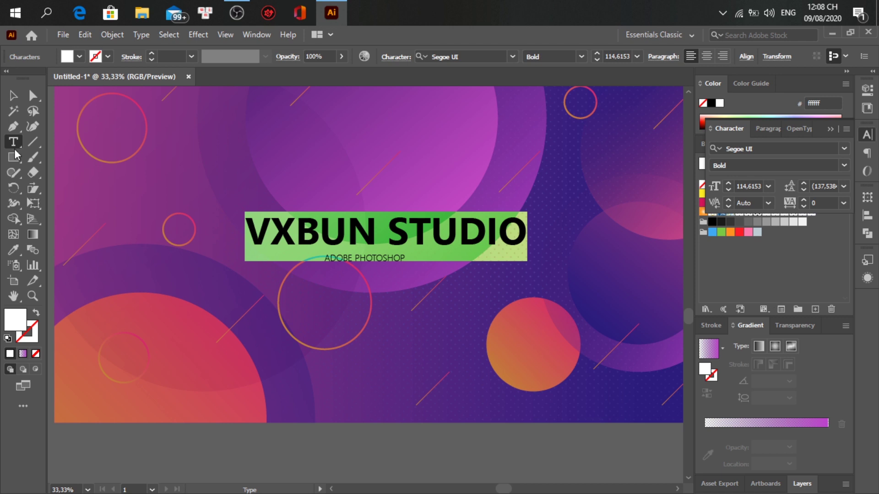
Step: Recentre the "VXBUN STUDIO" title on the banner and centre the "ADOBE PHOTOSHOP" subtitle beneath it
left_click(13, 95)
scroll(508, 192, "down", 1)
left_click_drag(504, 219, 492, 219)
left_click(425, 246)
left_click_drag(425, 240, 420, 240)
left_click(462, 397)
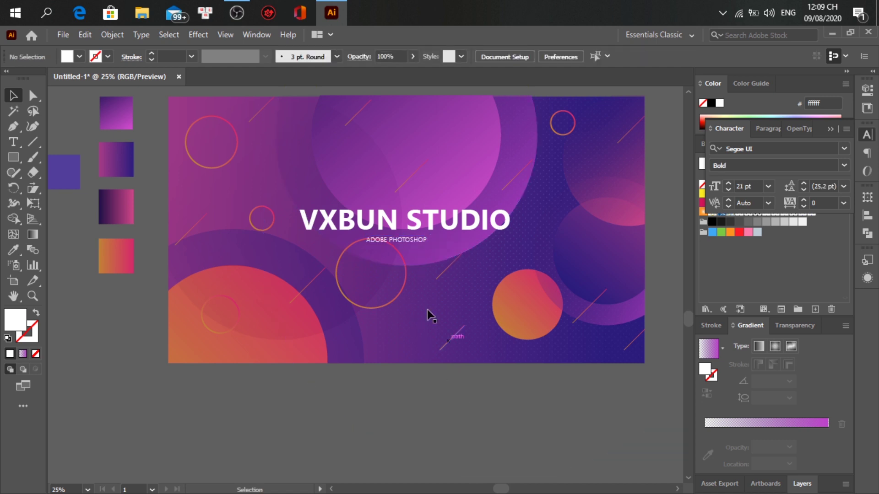
scroll(420, 219, "up", 2)
left_click_drag(397, 261, 423, 264)
scroll(467, 302, "down", 2)
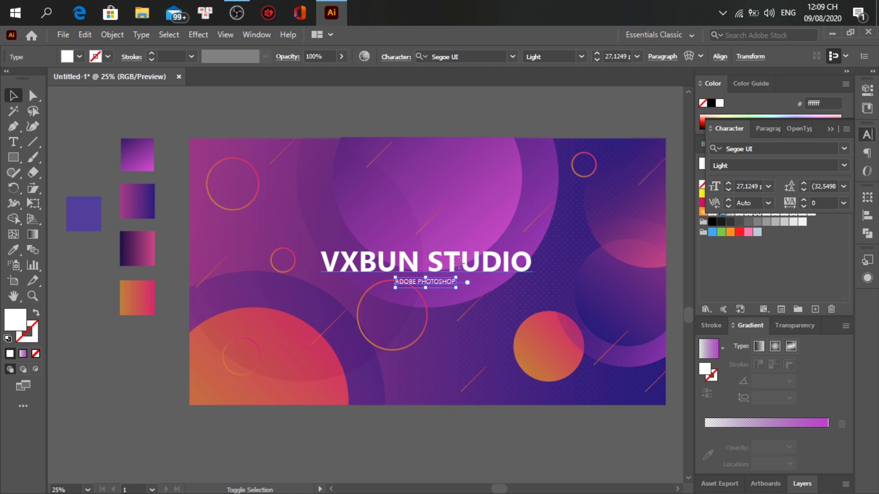
Step: Shear the "VXBUN STUDIO" title and "ADOBE PHOTOSHOP" subtitle together so both slant upward to the right
left_click(460, 263, "shift")
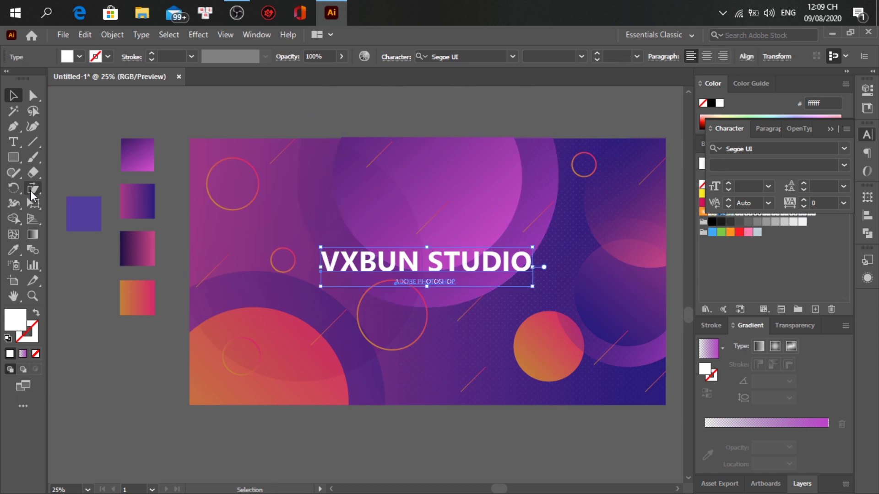
left_click(32, 189)
mouse_move(489, 264)
left_mouse_down()
mouse_move(514, 260)
mouse_move(500, 258)
mouse_move(510, 250)
mouse_move(504, 262)
left_mouse_up()
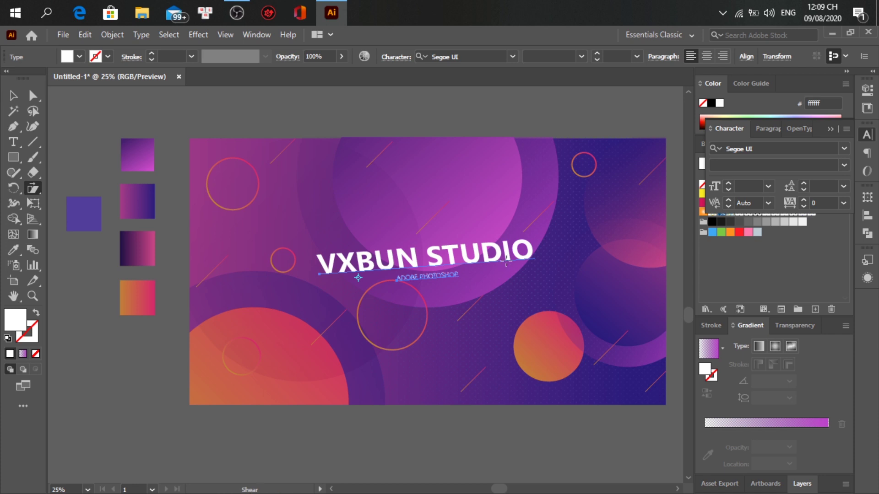
key("v")
left_click(467, 441)
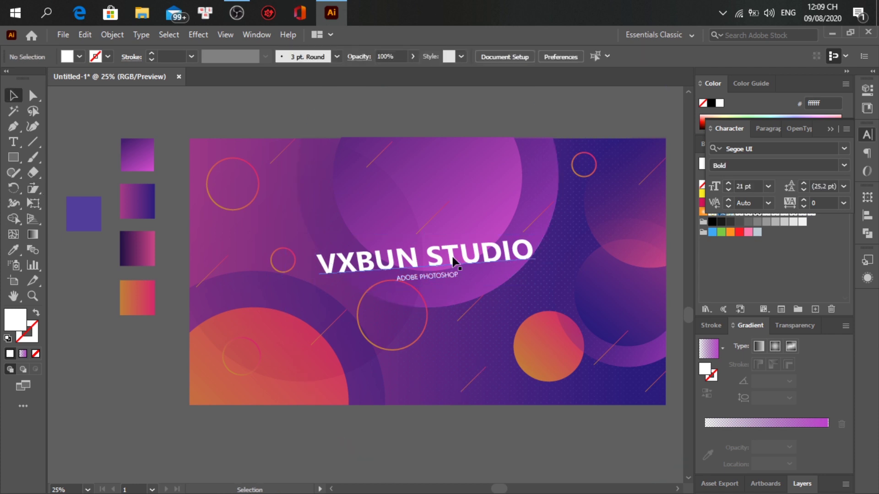
Step: Move the slanted title and subtitle slightly down the banner and refine their upward slant with the Shear tool
left_click(454, 278)
left_click_drag(452, 275, 457, 272)
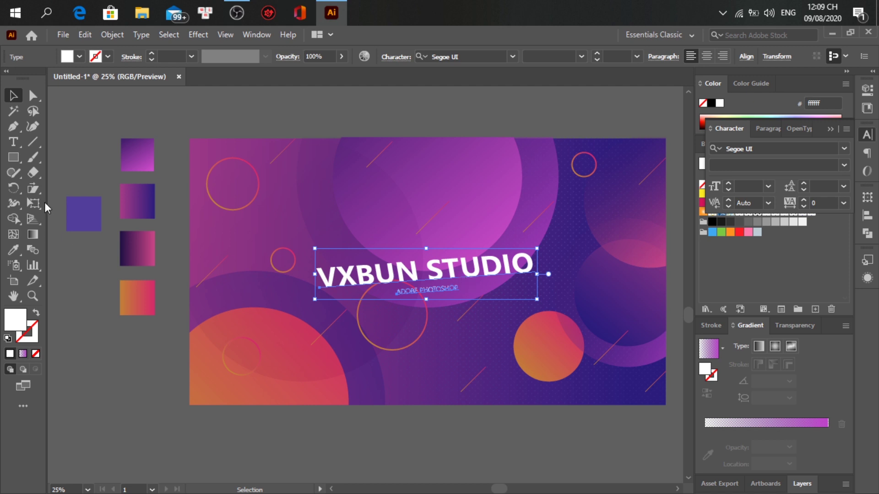
left_click(32, 188)
mouse_move(488, 270)
left_mouse_down()
mouse_move(455, 285)
mouse_move(476, 295)
mouse_move(471, 274)
mouse_move(483, 282)
mouse_move(489, 271)
mouse_move(494, 293)
mouse_move(486, 262)
left_mouse_up()
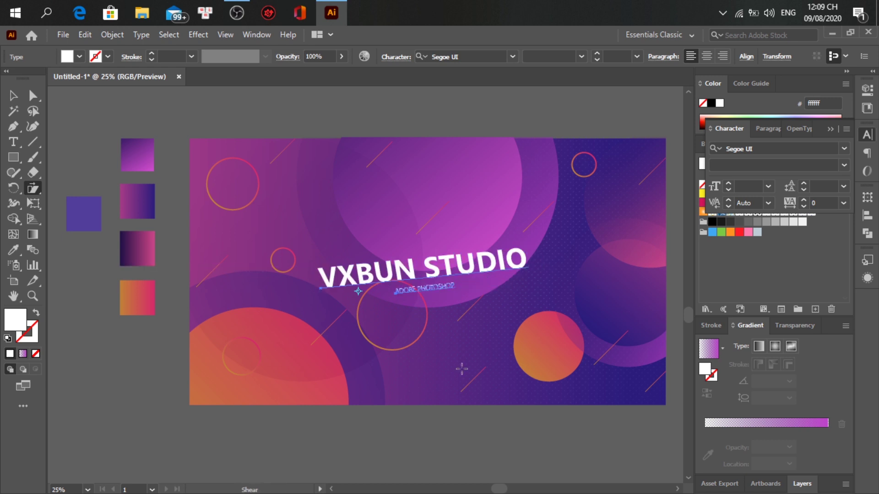
mouse_move(499, 259)
left_mouse_down()
mouse_move(496, 265)
mouse_move(498, 247)
left_mouse_up()
key("v")
left_click(438, 460)
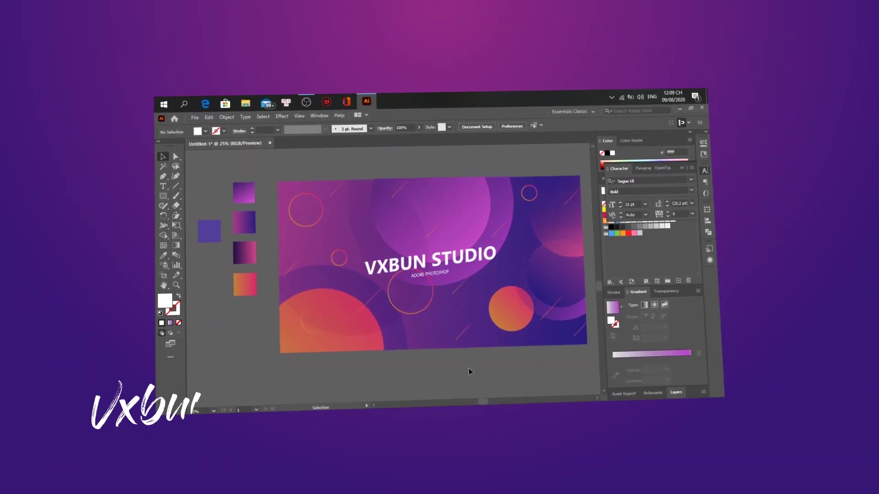
scroll(554, 324, "right", 1)
scroll(555, 326, "right", 1)
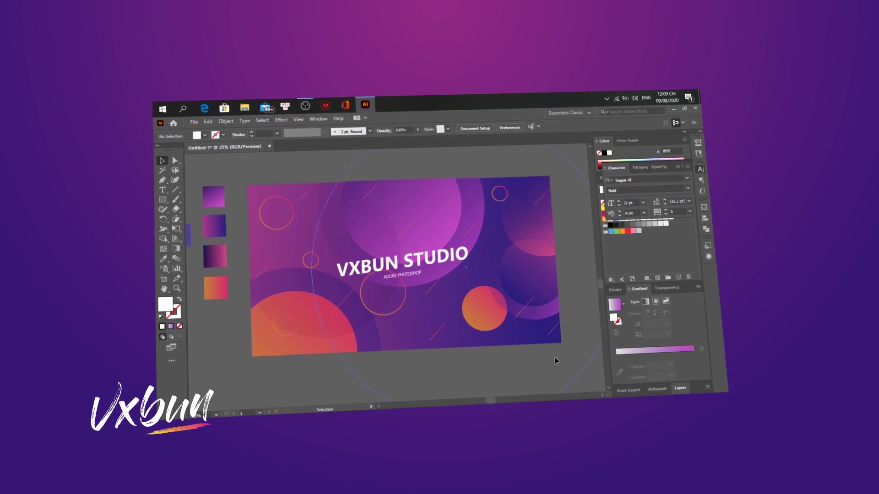